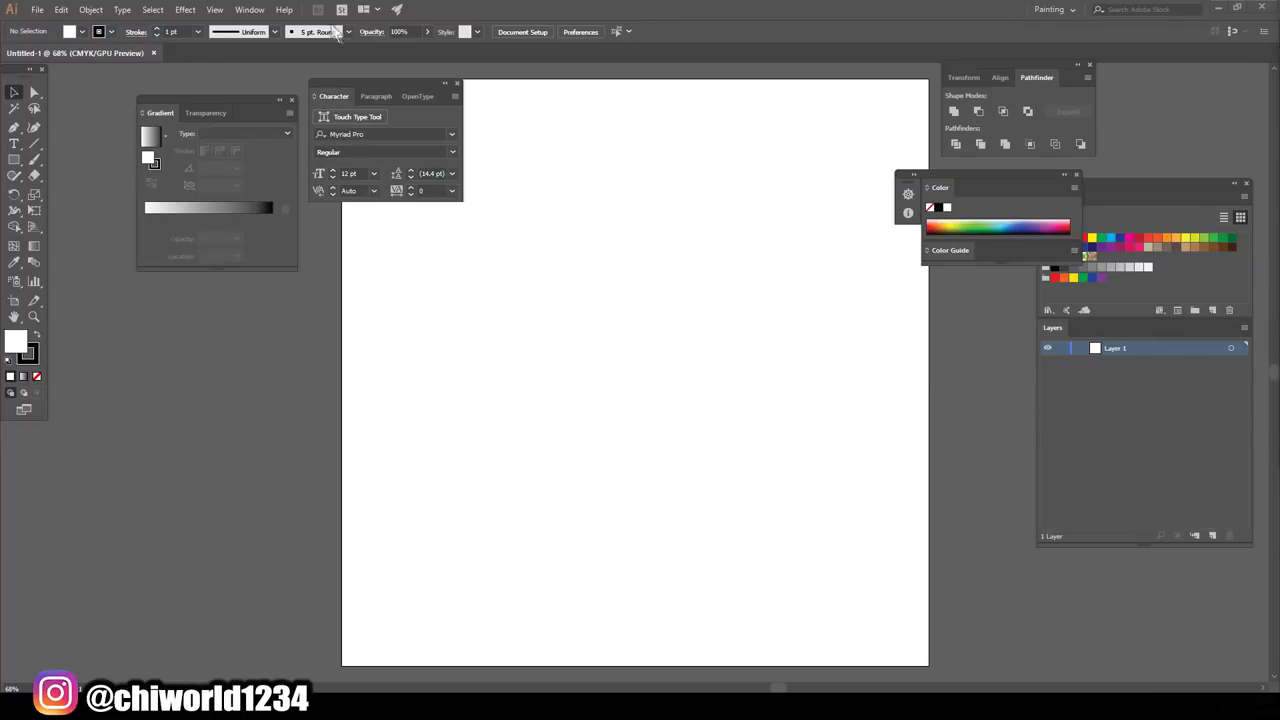
Step: Set the calligraphic brush size to vary with Pressure and select the Paintbrush
{"action": "left_click", "coordinate": [315, 135]}
{"action": "left_click", "coordinate": [57, 149]}
{"action": "left_click", "coordinate": [222, 207]}
{"action": "key", "text": "Tab"}
{"action": "left_click", "coordinate": [255, 238]}
{"action": "left_click", "coordinate": [34, 159]}
Step: Paint a test stroke, check the Paintbrush options, and set stroke weight to 2 pt
{"action": "left_click_drag", "start_coordinate": [270, 337], "coordinate": [260, 410]}
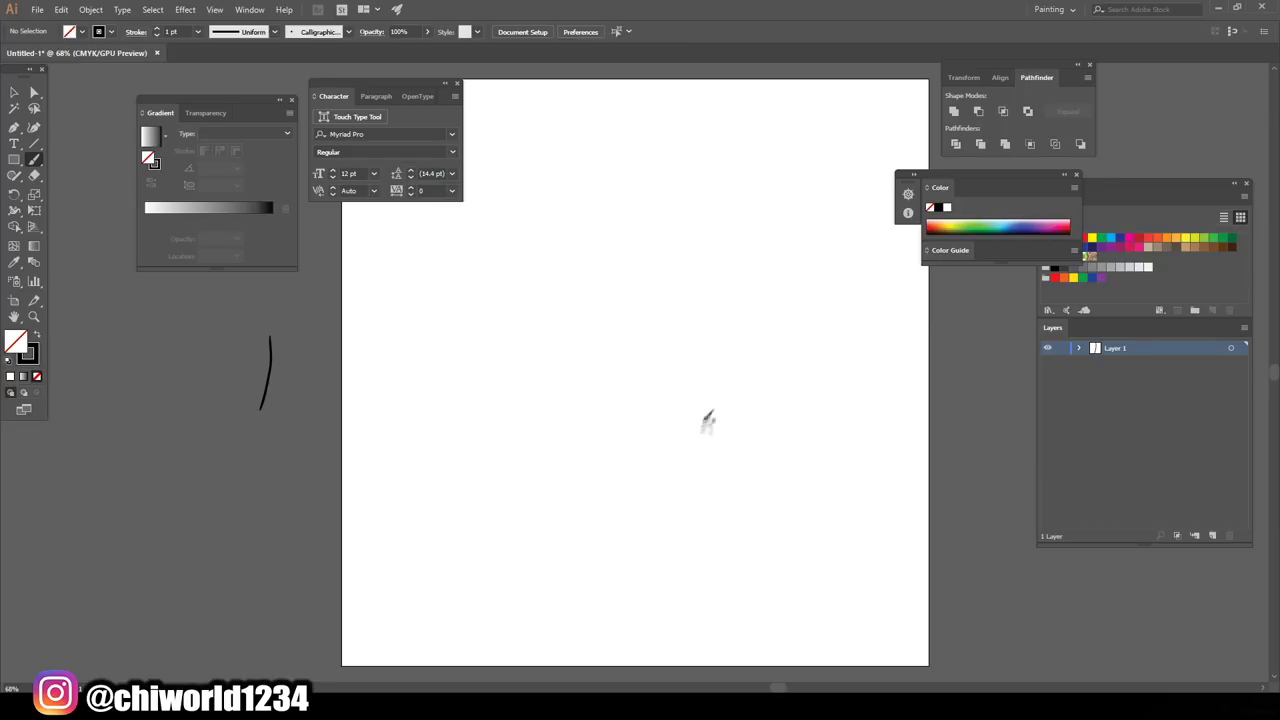
{"action": "double_click", "coordinate": [34, 160]}
{"action": "left_click", "coordinate": [117, 200]}
{"action": "left_click", "coordinate": [198, 31]}
{"action": "left_click", "coordinate": [215, 107]}
Step: Draw the jacket's back curve, collar and sleeve outlines, undoing a stray bottom stroke
{"action": "left_click_drag", "start_coordinate": [704, 388], "coordinate": [615, 268]}
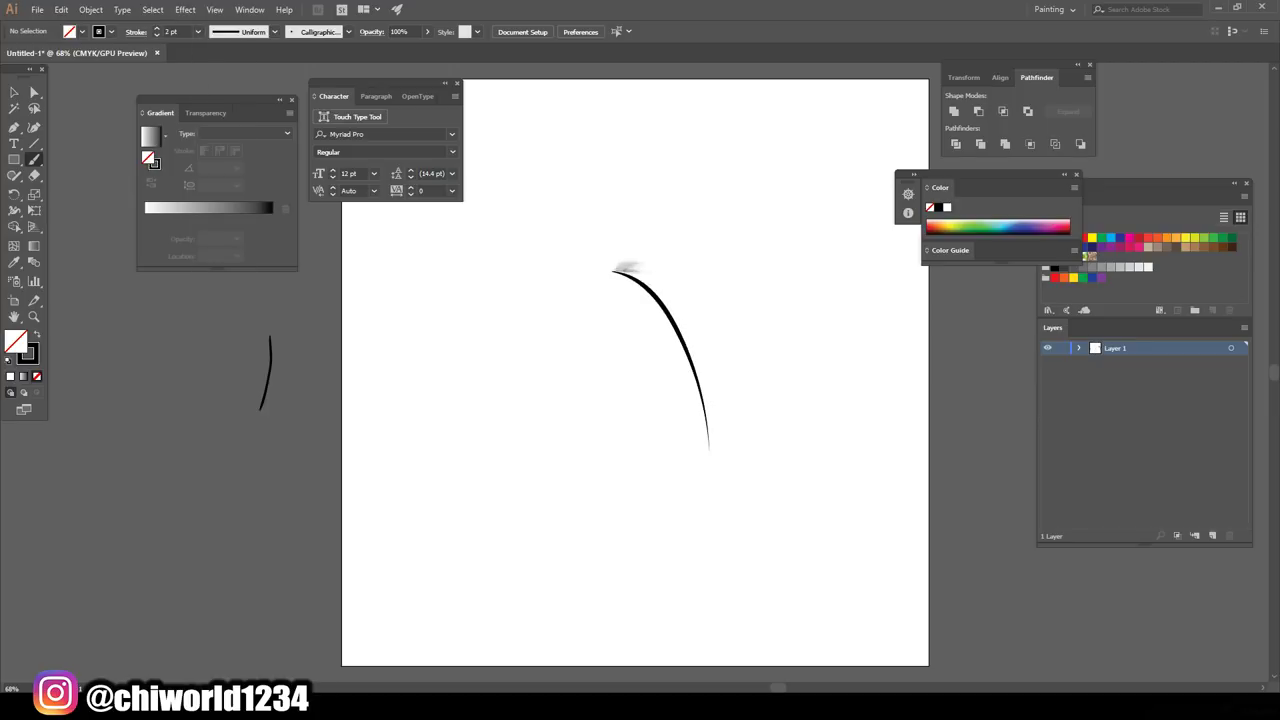
{"action": "left_click_drag", "start_coordinate": [555, 226], "coordinate": [465, 463]}
{"action": "left_click_drag", "start_coordinate": [510, 513], "coordinate": [552, 322]}
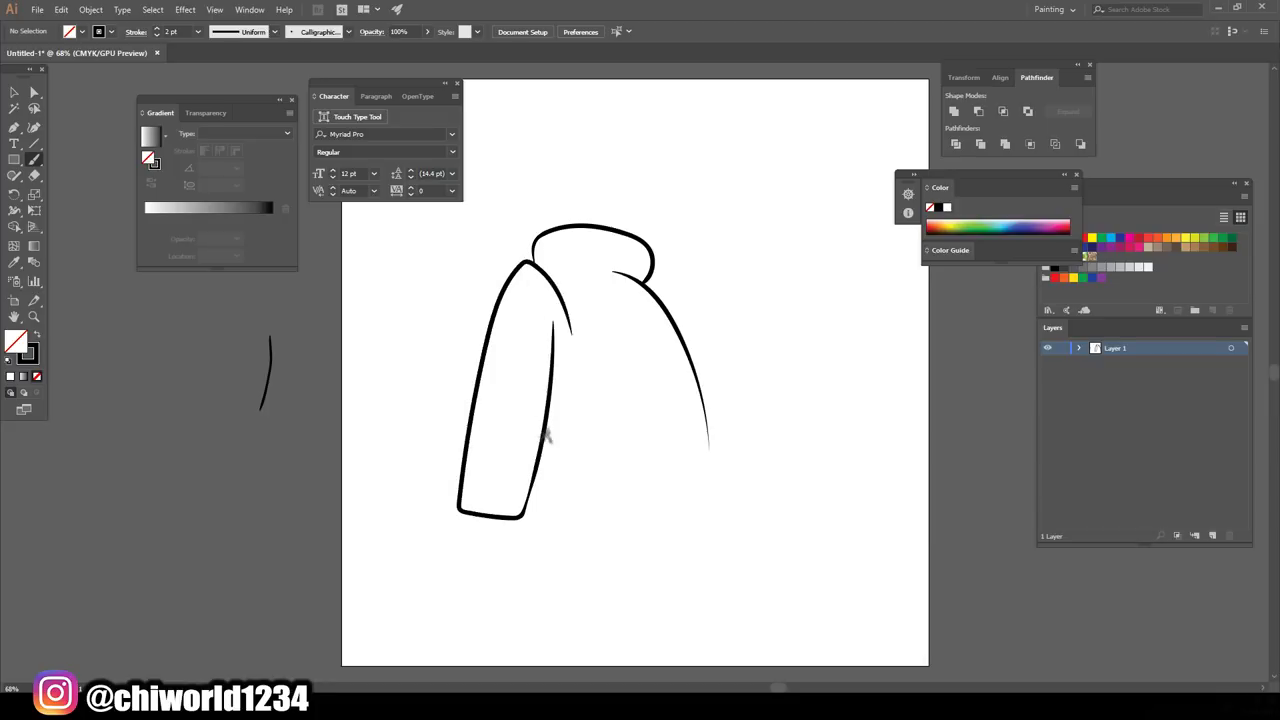
{"action": "left_click_drag", "start_coordinate": [703, 392], "coordinate": [680, 330]}
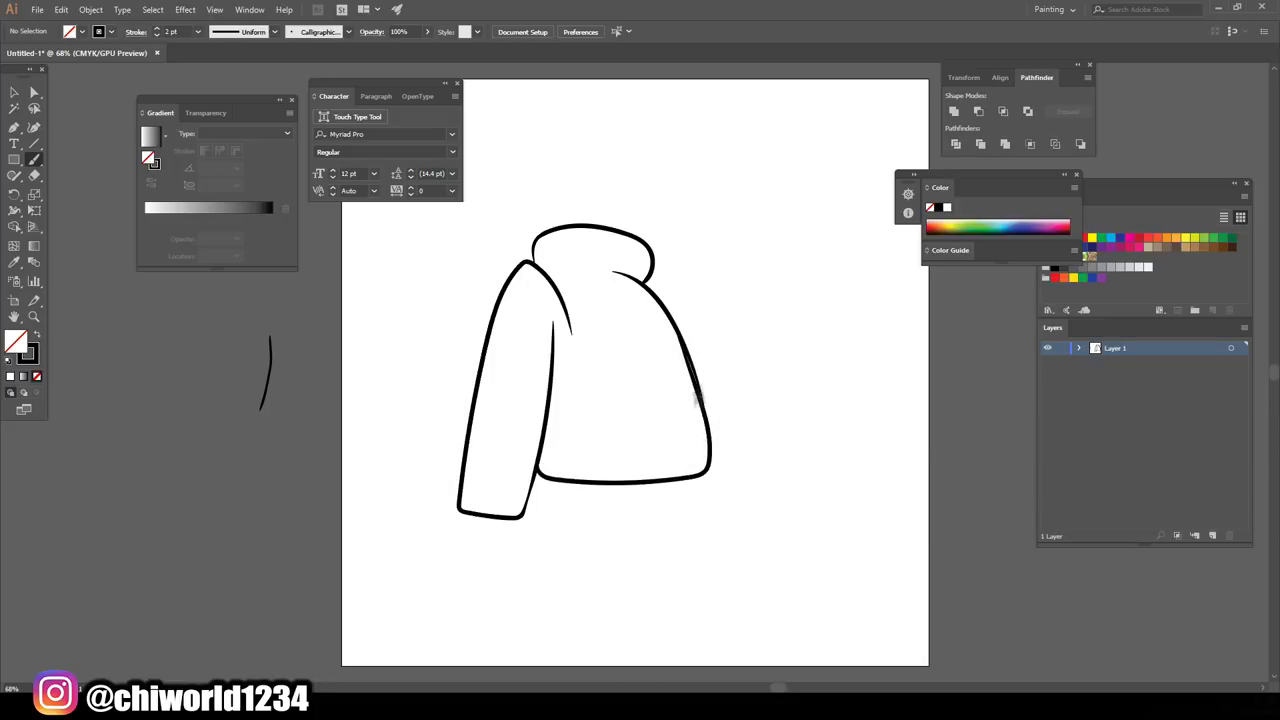
{"action": "key", "text": "ctrl+z"}
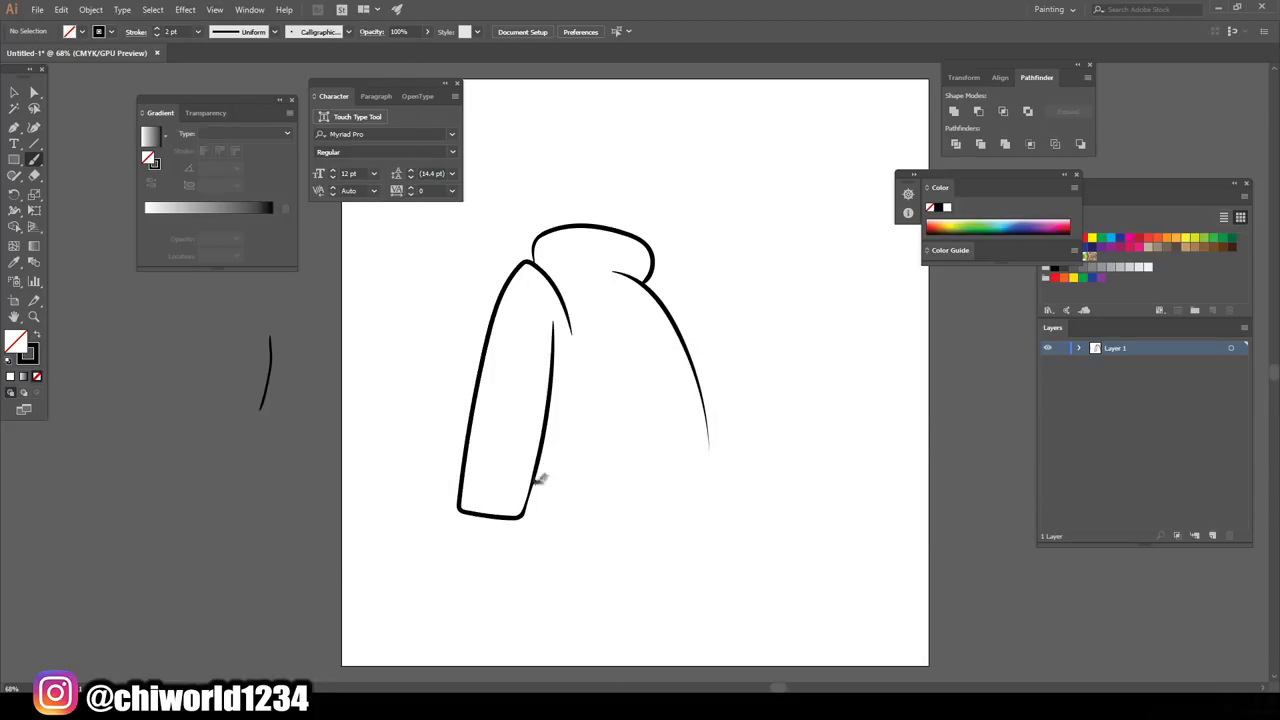
Step: Redraw the jacket's bottom edge, finish its right side, and begin the lips
{"action": "left_click_drag", "start_coordinate": [540, 479], "coordinate": [711, 430]}
{"action": "left_click_drag", "start_coordinate": [660, 290], "coordinate": [645, 283]}
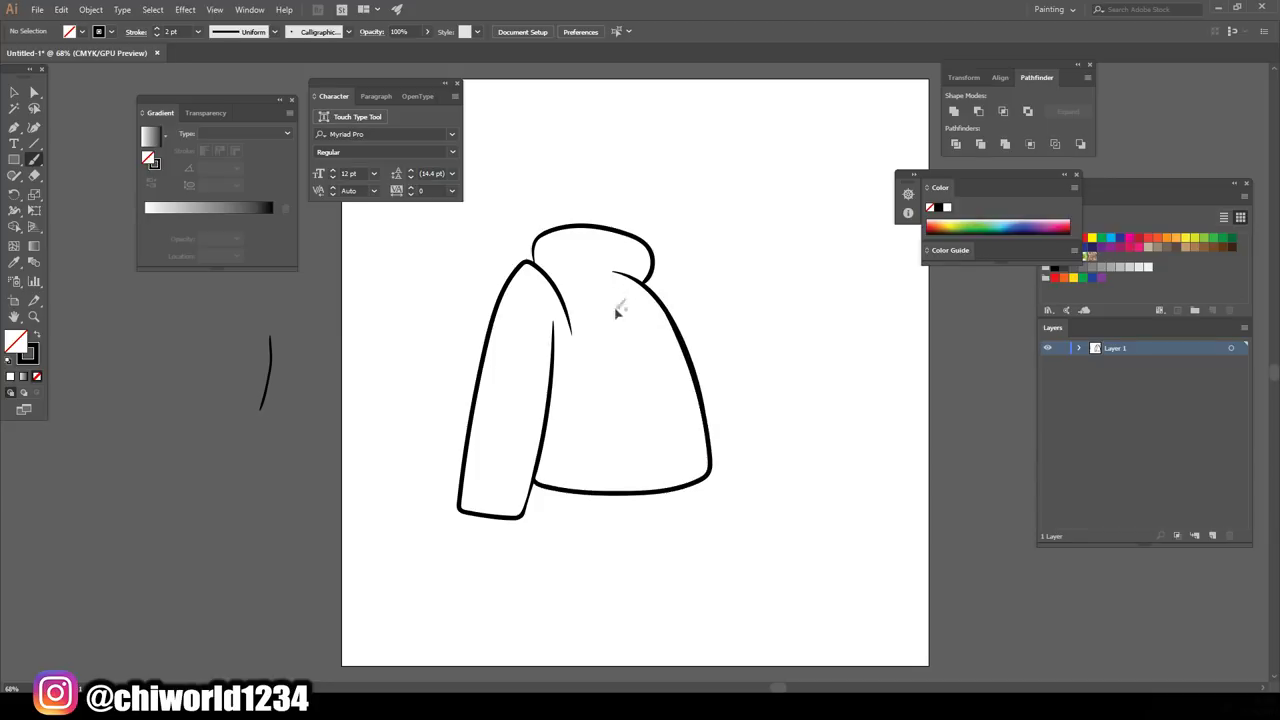
{"action": "key", "text": "ctrl+plus"}
{"action": "key", "text": "ctrl+plus"}
{"action": "left_click_drag", "start_coordinate": [684, 366], "coordinate": [674, 346]}
Step: Paint the lower and upper lips and the round nose outline
{"action": "mouse_move", "coordinate": [556, 306]}
{"action": "left_mouse_down"}
{"action": "mouse_move", "coordinate": [664, 338]}
{"action": "mouse_move", "coordinate": [713, 313]}
{"action": "left_mouse_up"}
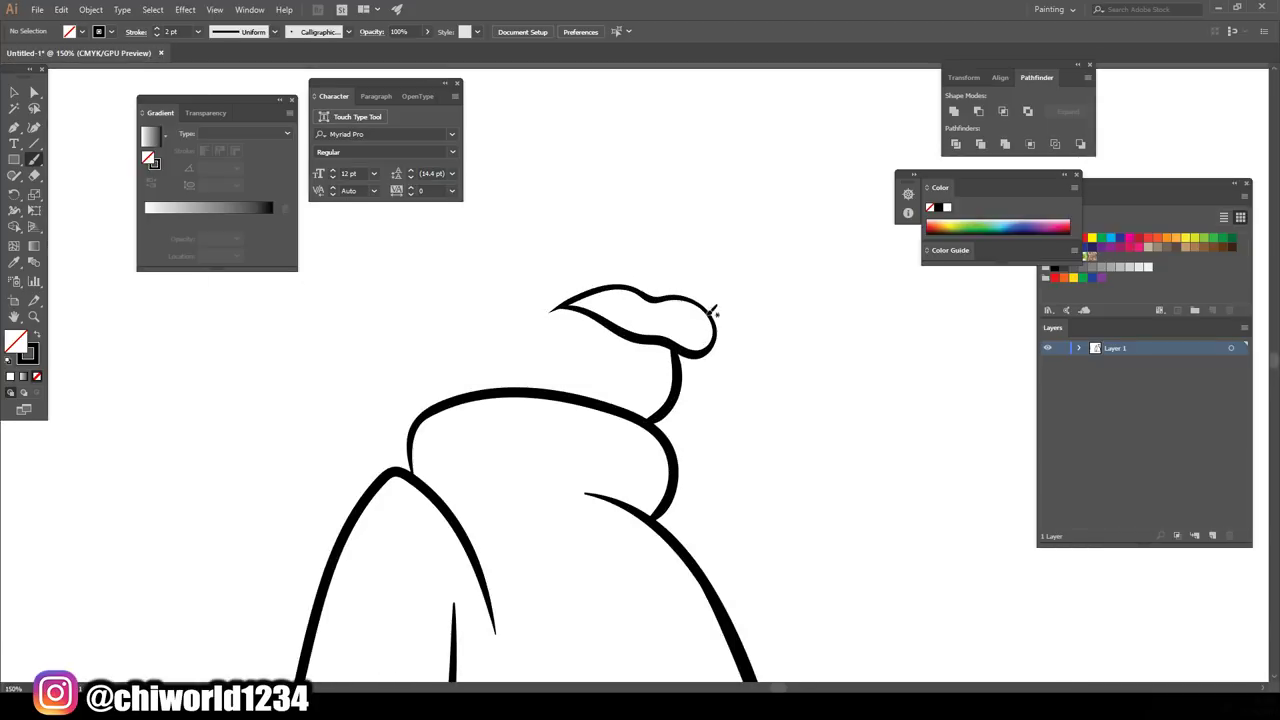
{"action": "left_click_drag", "start_coordinate": [644, 268], "coordinate": [562, 300]}
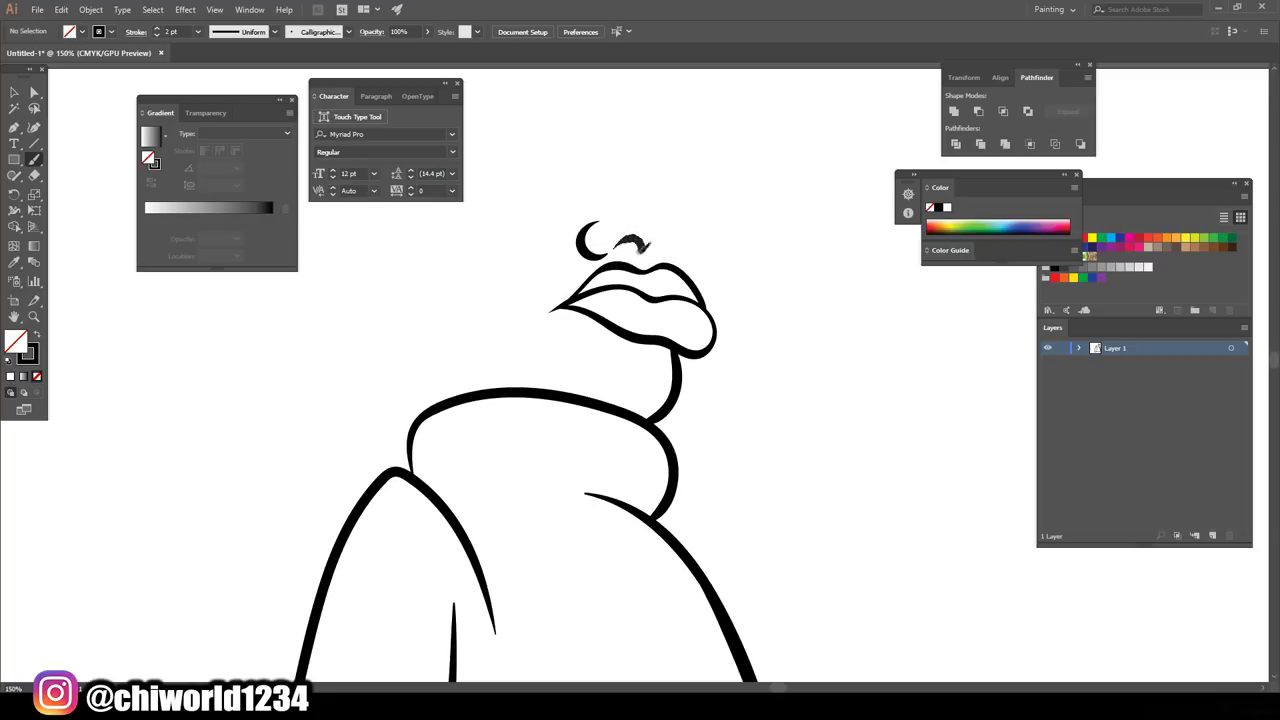
{"action": "left_click_drag", "start_coordinate": [664, 195], "coordinate": [588, 192]}
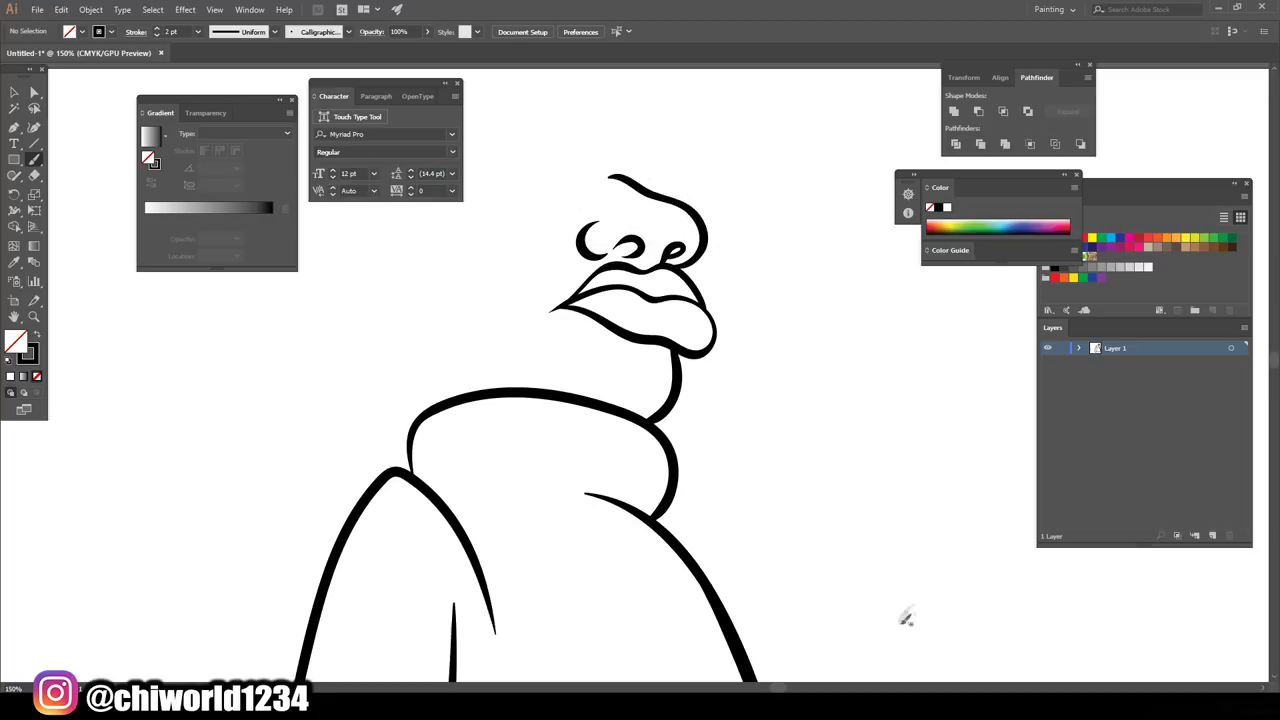
{"action": "scroll", "coordinate": [903, 614], "scroll_direction": "down", "scroll_amount": 5}
{"action": "scroll", "coordinate": [877, 543], "scroll_direction": "up", "scroll_amount": 6}
{"action": "mouse_move", "coordinate": [700, 333]}
{"action": "left_mouse_down"}
{"action": "mouse_move", "coordinate": [702, 300]}
{"action": "mouse_move", "coordinate": [628, 303]}
{"action": "left_mouse_up"}
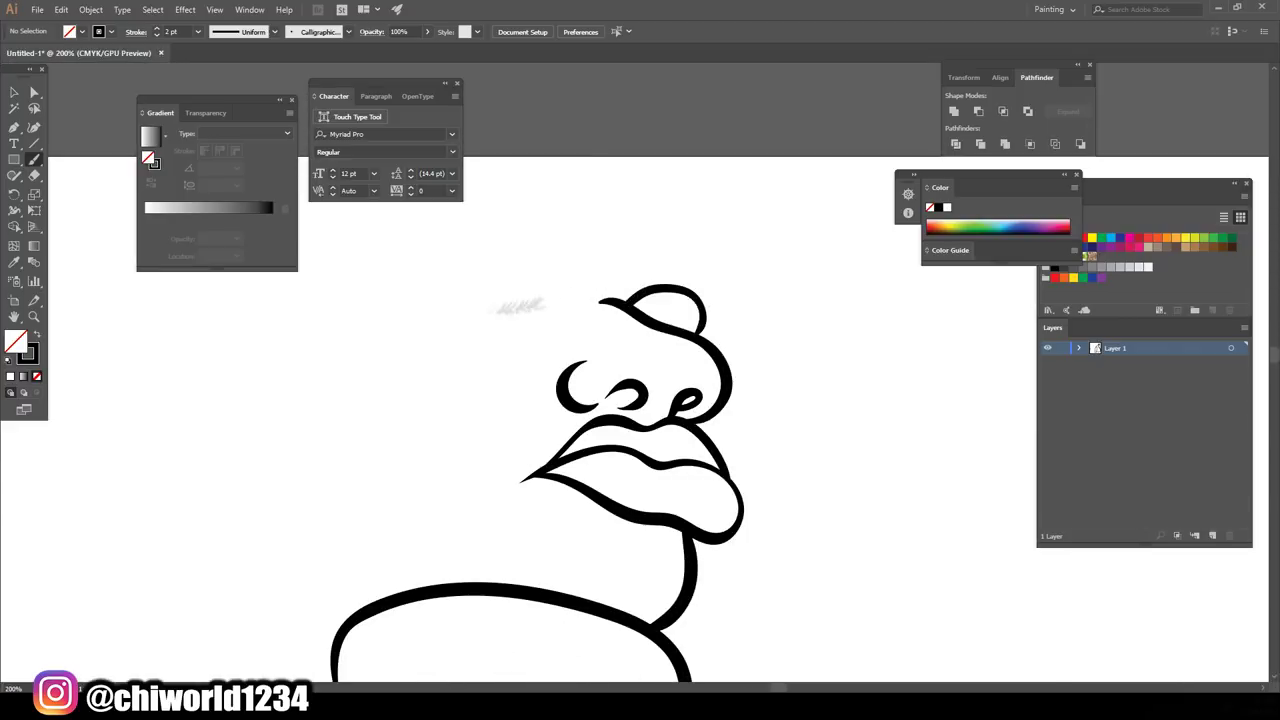
Step: Draw the goggle ring over the eye and a line near the chin
{"action": "left_click_drag", "start_coordinate": [510, 333], "coordinate": [515, 342]}
{"action": "left_click_drag", "start_coordinate": [441, 303], "coordinate": [614, 300]}
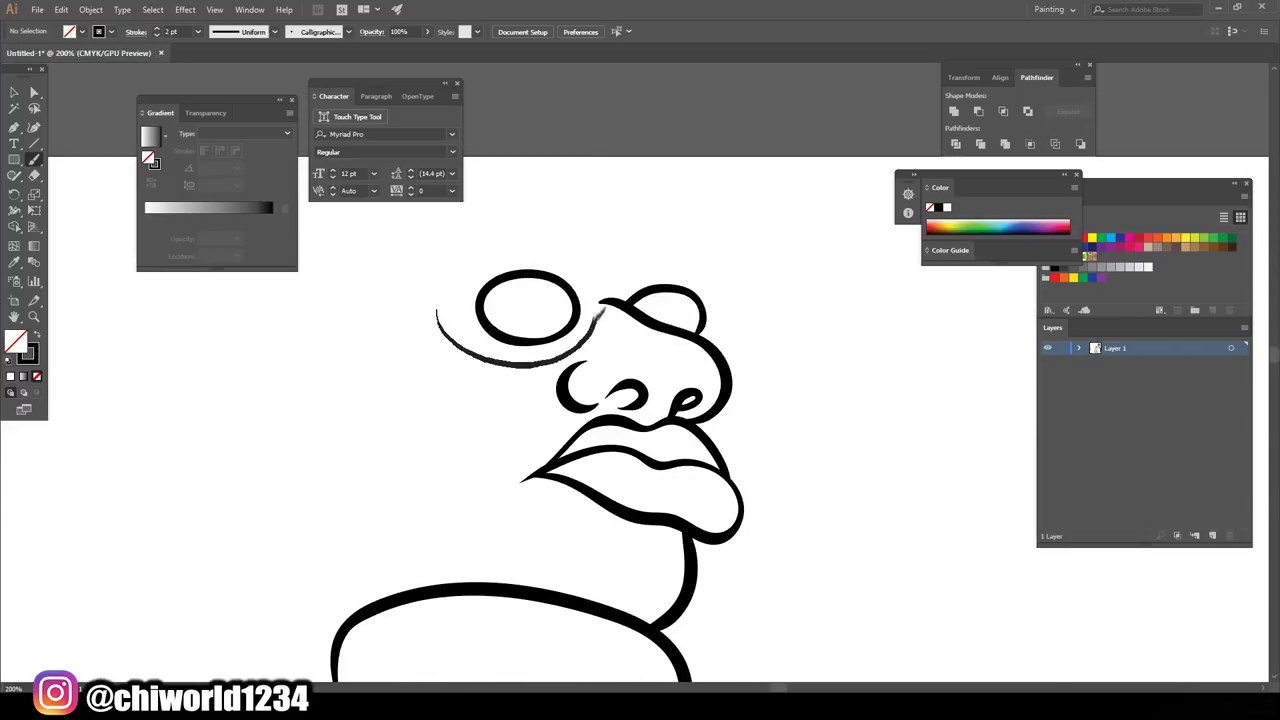
{"action": "mouse_move", "coordinate": [722, 347]}
{"action": "left_mouse_down"}
{"action": "mouse_move", "coordinate": [700, 263]}
{"action": "mouse_move", "coordinate": [612, 270]}
{"action": "left_mouse_up"}
{"action": "left_click_drag", "start_coordinate": [452, 272], "coordinate": [532, 365]}
{"action": "left_click_drag", "start_coordinate": [604, 538], "coordinate": [685, 556]}
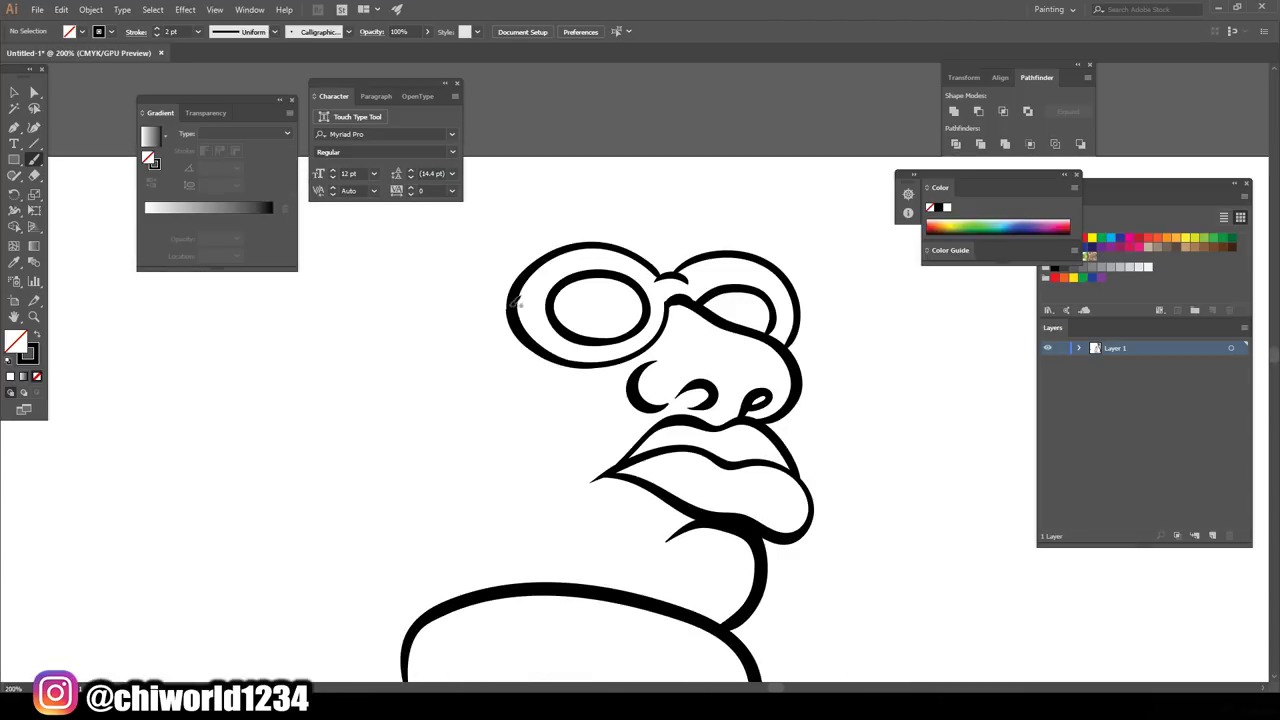
Step: Draw the goggle strap and the ear with its inner detail, redoing misplaced strokes
{"action": "left_click_drag", "start_coordinate": [522, 298], "coordinate": [402, 409]}
{"action": "left_click_drag", "start_coordinate": [532, 265], "coordinate": [398, 361]}
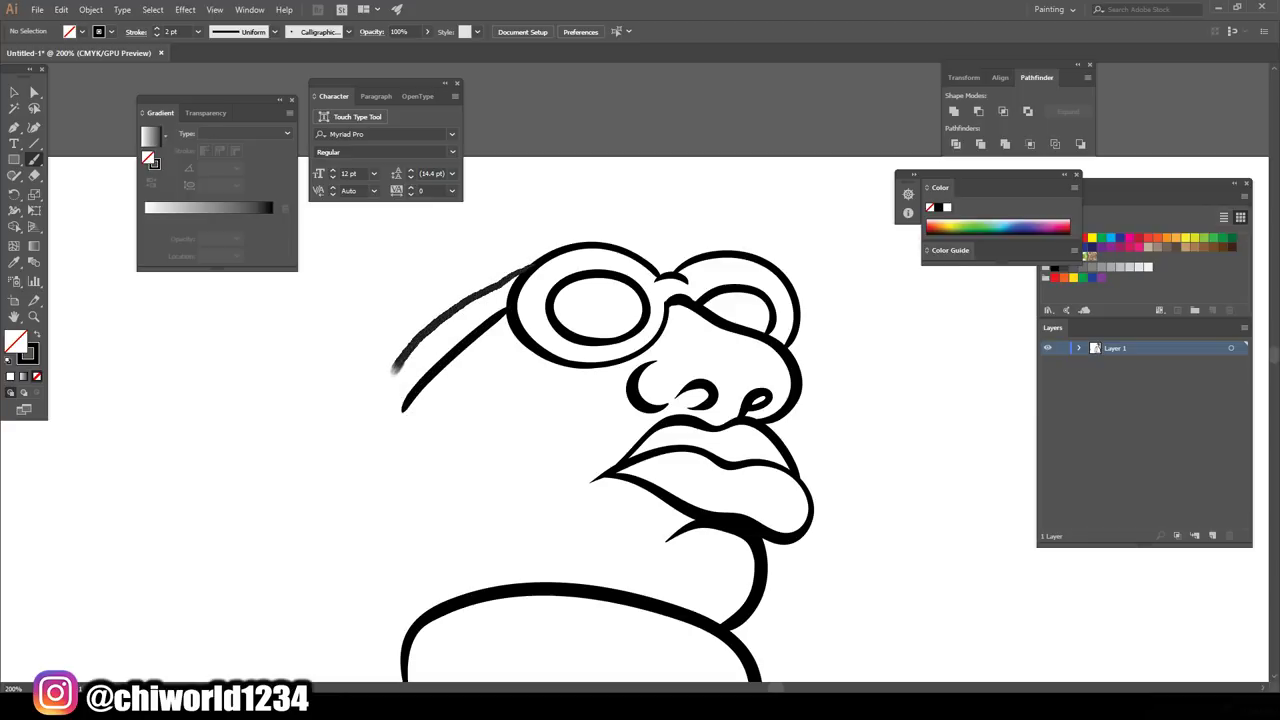
{"action": "key", "text": "ctrl+z"}
{"action": "key", "text": "ctrl+z"}
{"action": "mouse_move", "coordinate": [424, 435]}
{"action": "left_mouse_down"}
{"action": "mouse_move", "coordinate": [386, 543]}
{"action": "mouse_move", "coordinate": [435, 520]}
{"action": "left_mouse_up"}
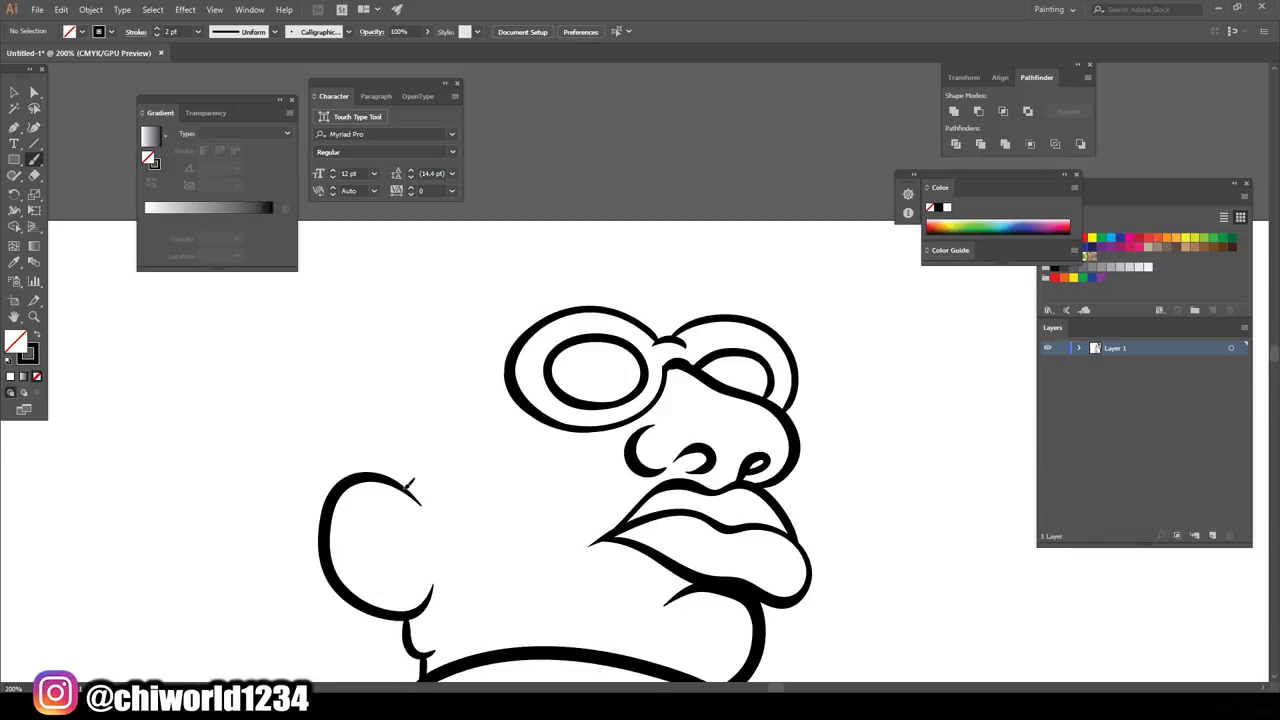
{"action": "mouse_move", "coordinate": [508, 392]}
{"action": "left_mouse_down"}
{"action": "mouse_move", "coordinate": [405, 487]}
{"action": "mouse_move", "coordinate": [520, 340]}
{"action": "left_mouse_up"}
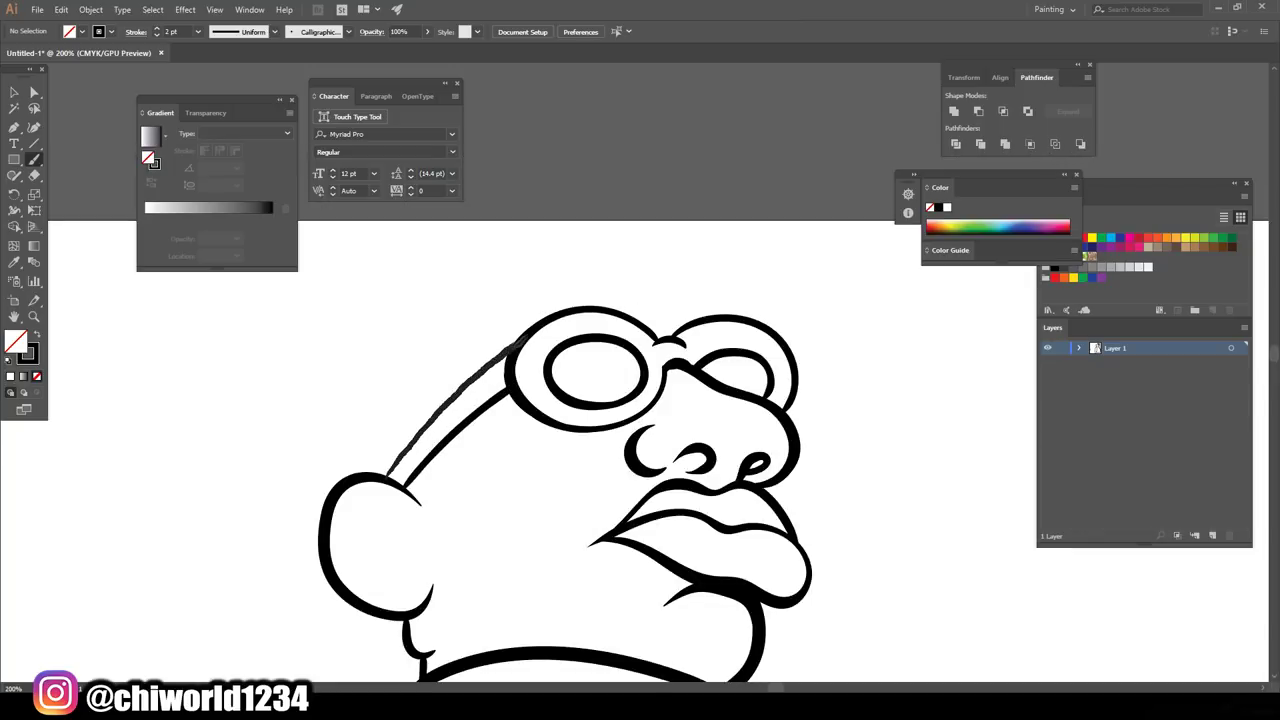
{"action": "left_click_drag", "start_coordinate": [410, 540], "coordinate": [345, 548]}
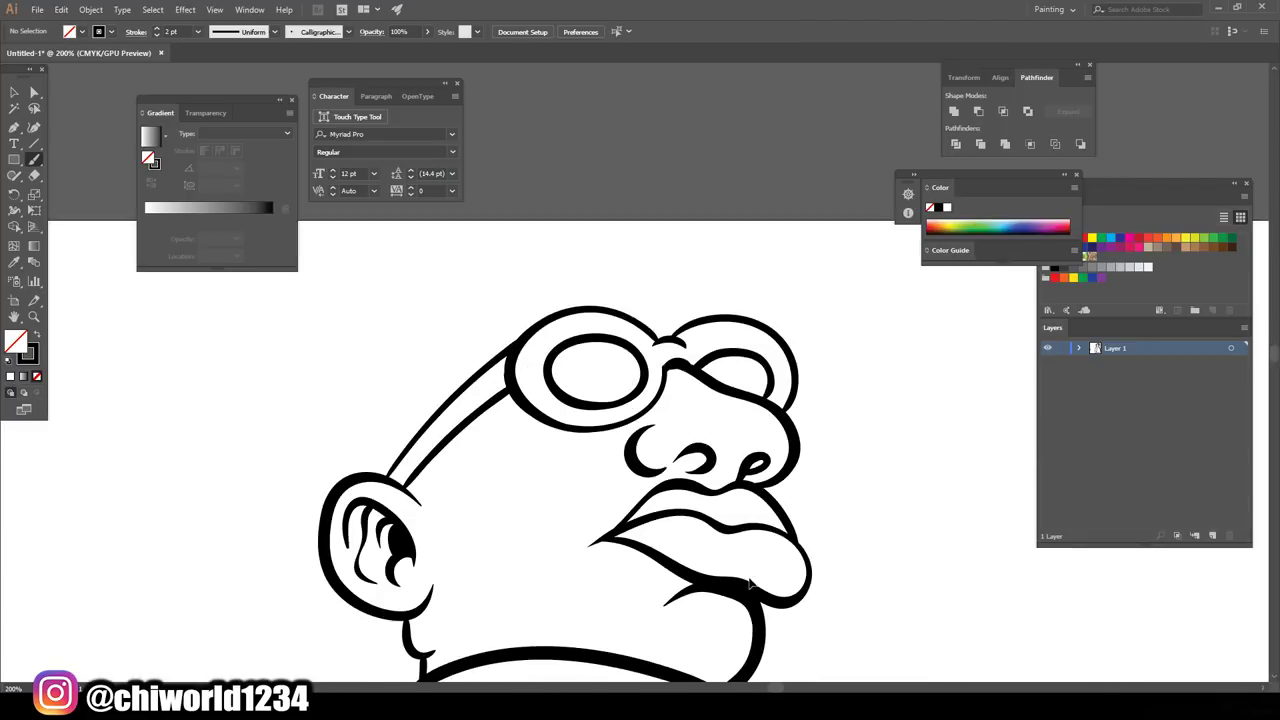
{"action": "key", "text": "ctrl+z"}
{"action": "key", "text": "ctrl+z"}
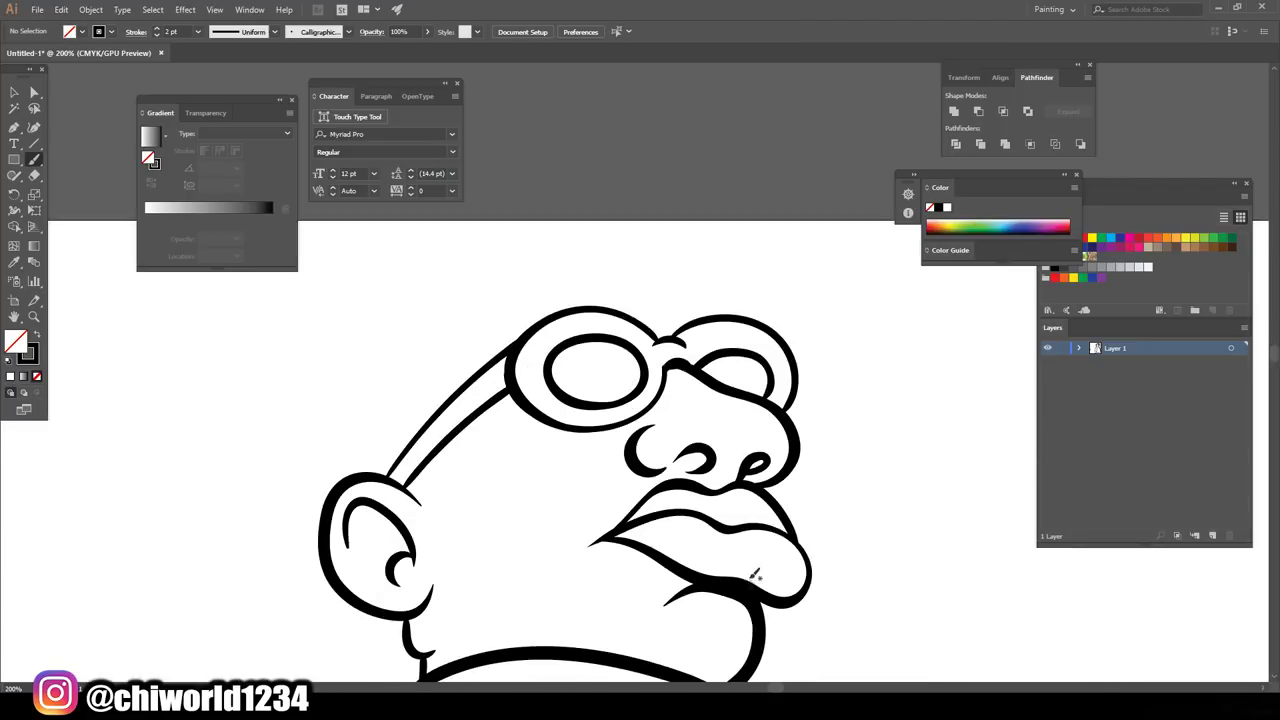
{"action": "key", "text": "ctrl+z"}
{"action": "key", "text": "ctrl+z"}
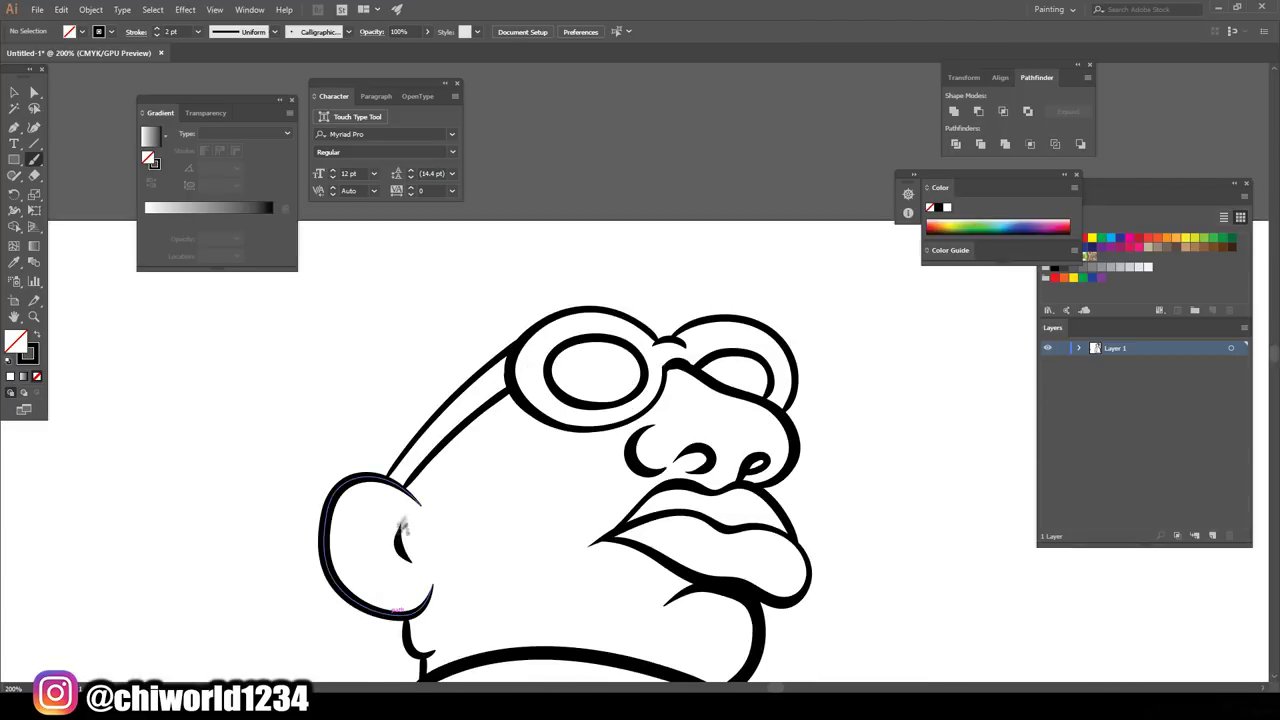
{"action": "left_click_drag", "start_coordinate": [350, 545], "coordinate": [352, 550]}
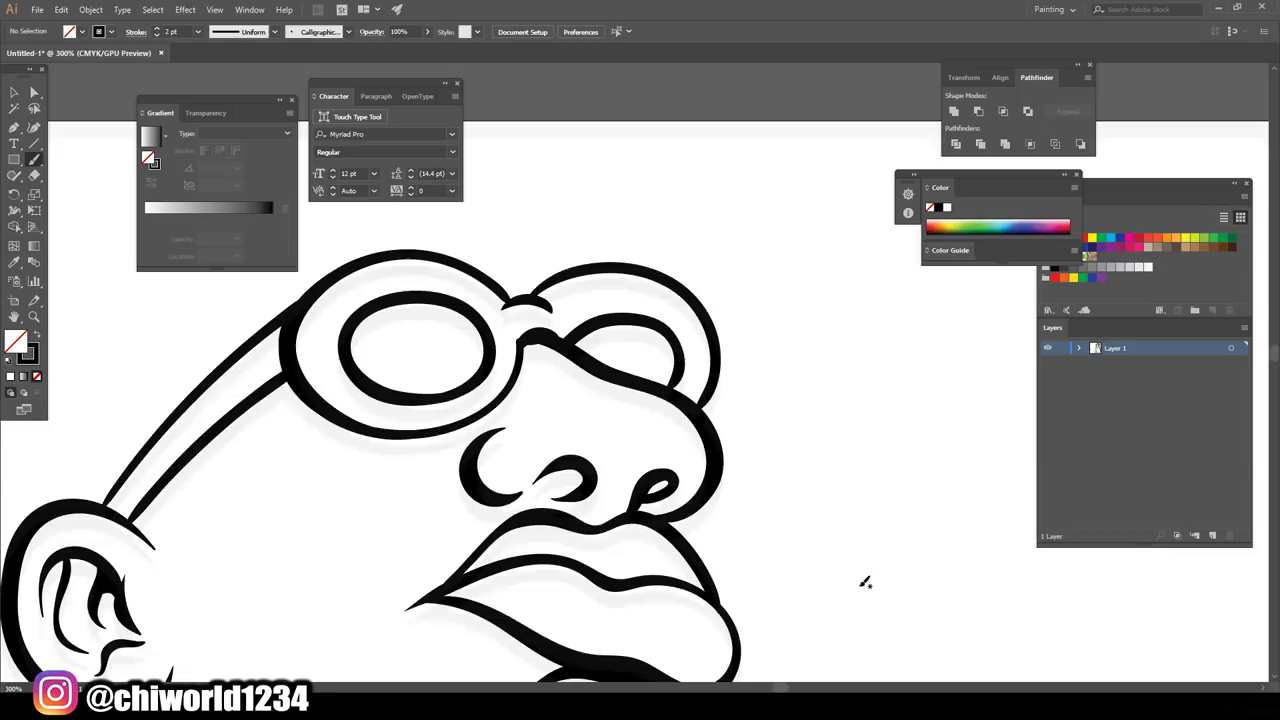
Step: Fill the nostrils black and paint wavy hair curls over the top and left
{"action": "left_click_drag", "start_coordinate": [558, 470], "coordinate": [666, 492]}
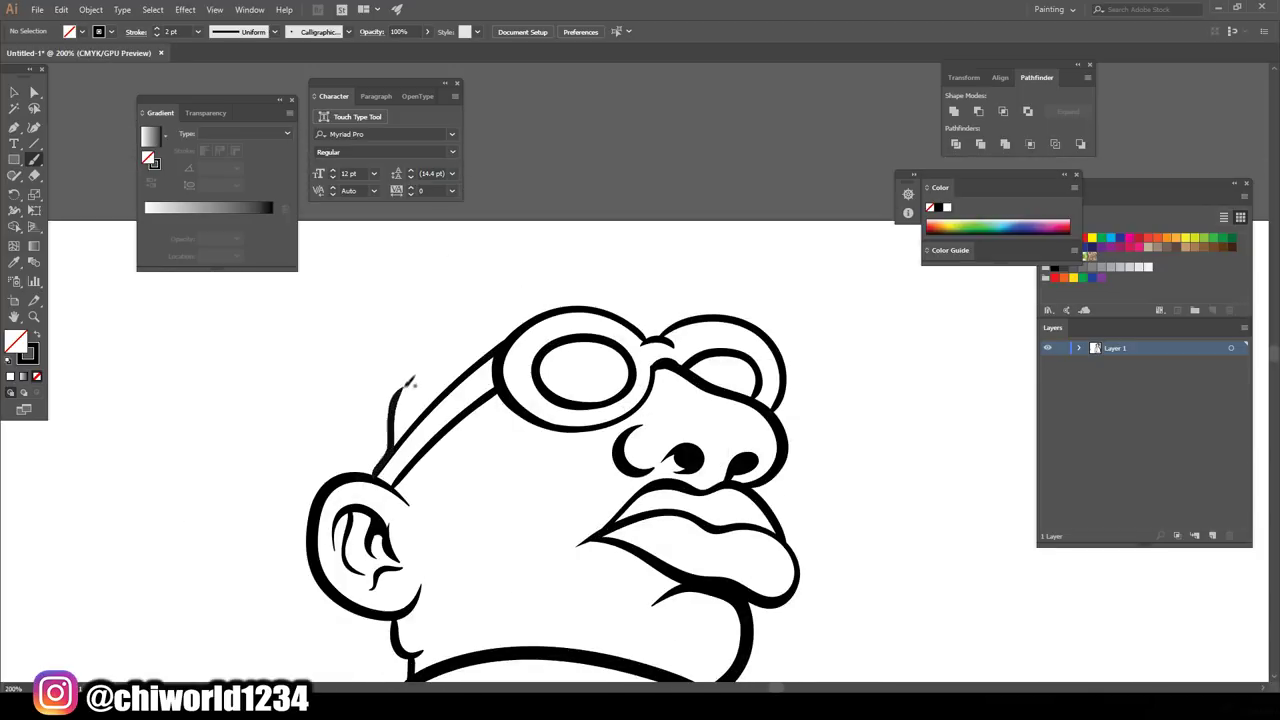
{"action": "mouse_move", "coordinate": [380, 478]}
{"action": "left_mouse_down"}
{"action": "mouse_move", "coordinate": [440, 395]}
{"action": "mouse_move", "coordinate": [512, 245]}
{"action": "mouse_move", "coordinate": [738, 305]}
{"action": "left_mouse_up"}
{"action": "left_click_drag", "start_coordinate": [618, 232], "coordinate": [735, 318]}
{"action": "mouse_move", "coordinate": [774, 250]}
{"action": "left_mouse_down"}
{"action": "mouse_move", "coordinate": [550, 200]}
{"action": "mouse_move", "coordinate": [456, 242]}
{"action": "left_mouse_up"}
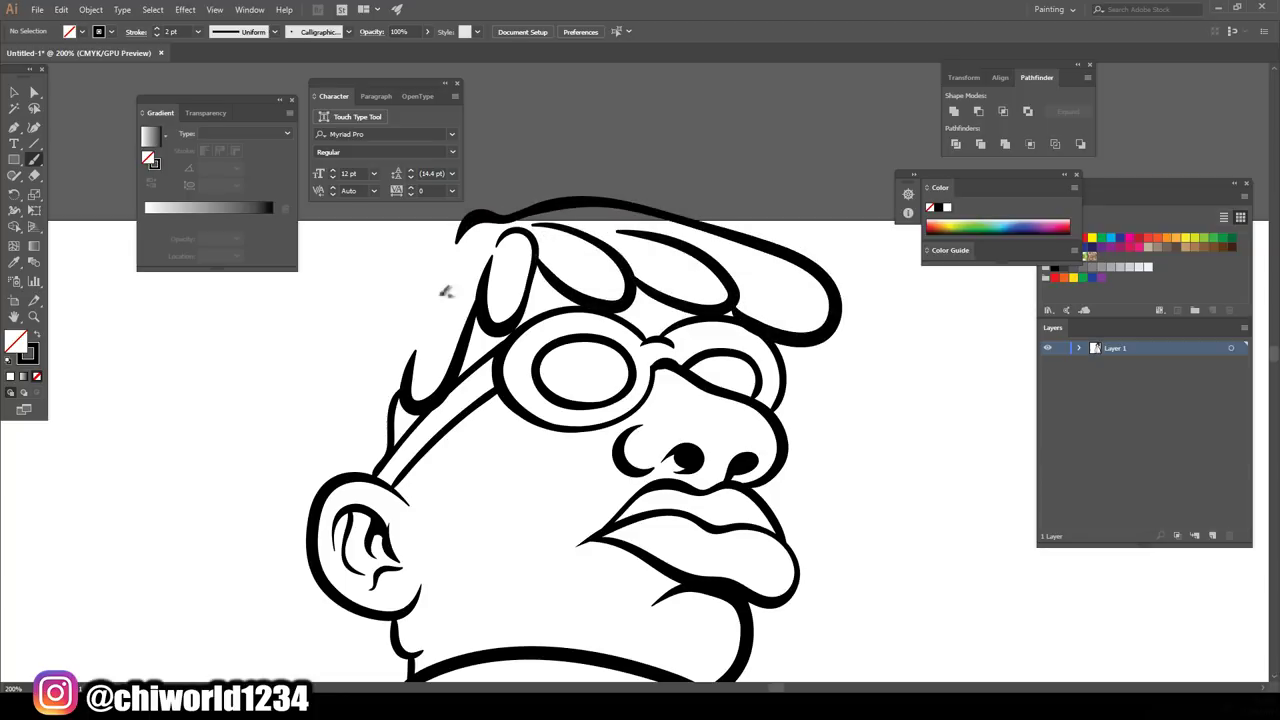
{"action": "left_click_drag", "start_coordinate": [428, 316], "coordinate": [320, 425]}
{"action": "mouse_move", "coordinate": [400, 410]}
{"action": "left_mouse_down"}
{"action": "mouse_move", "coordinate": [285, 460]}
{"action": "mouse_move", "coordinate": [300, 330]}
{"action": "mouse_move", "coordinate": [410, 285]}
{"action": "mouse_move", "coordinate": [458, 236]}
{"action": "left_mouse_up"}
Step: Add curly hair strands to the right of the goggles
{"action": "key", "text": "ctrl+plus"}
{"action": "left_click_drag", "start_coordinate": [665, 403], "coordinate": [718, 356]}
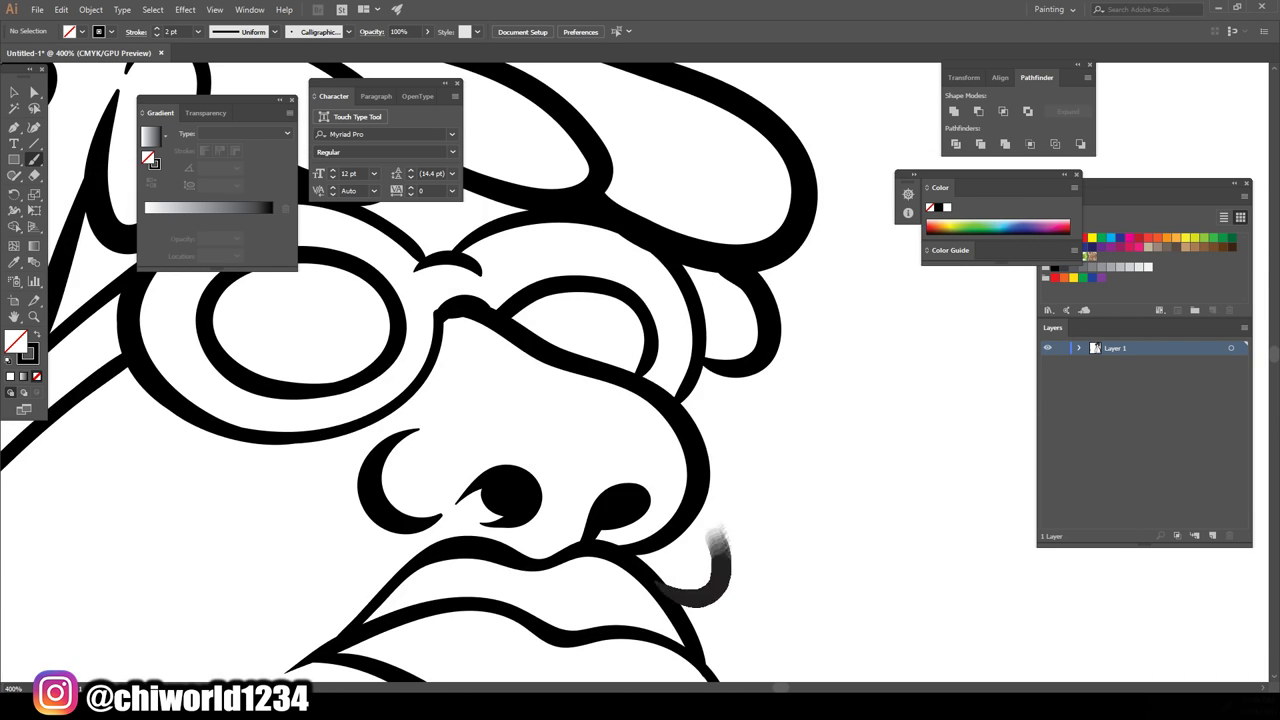
{"action": "left_click_drag", "start_coordinate": [700, 600], "coordinate": [740, 380]}
{"action": "left_click_drag", "start_coordinate": [692, 330], "coordinate": [668, 400]}
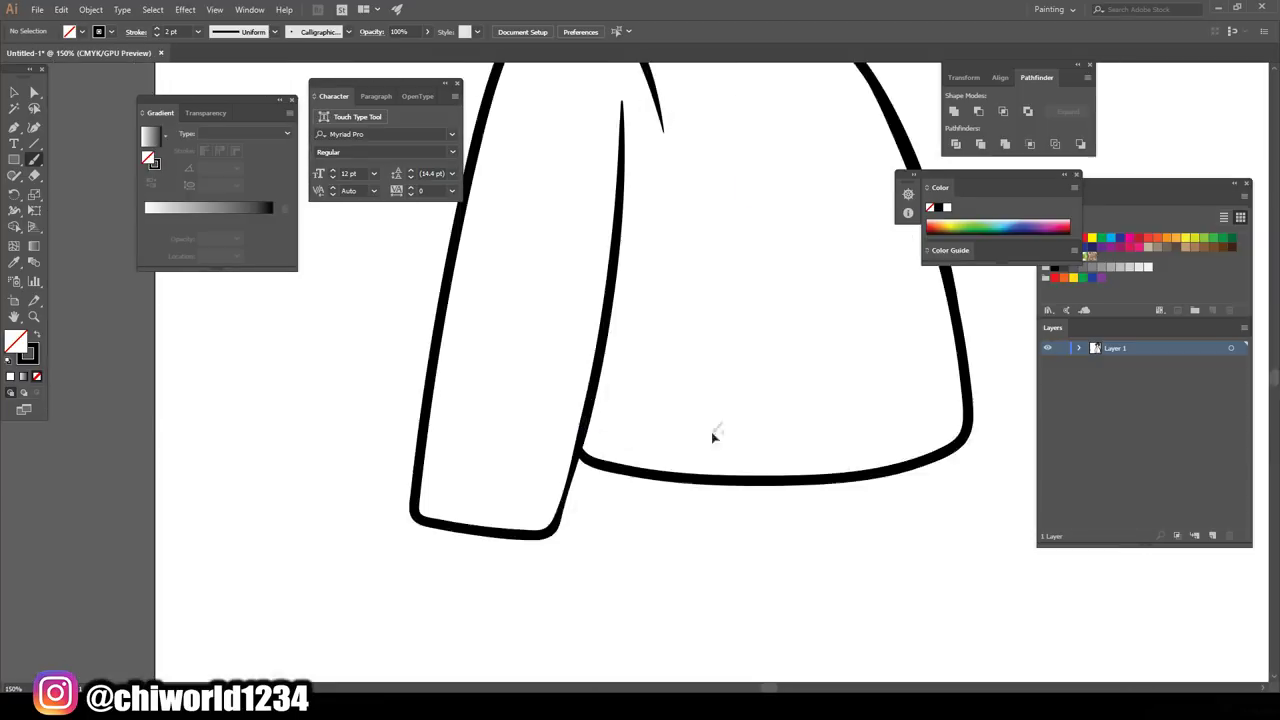
Step: Try drawing the wrist and hand below the cuff, then undo those strokes
{"action": "left_click_drag", "start_coordinate": [548, 316], "coordinate": [494, 517]}
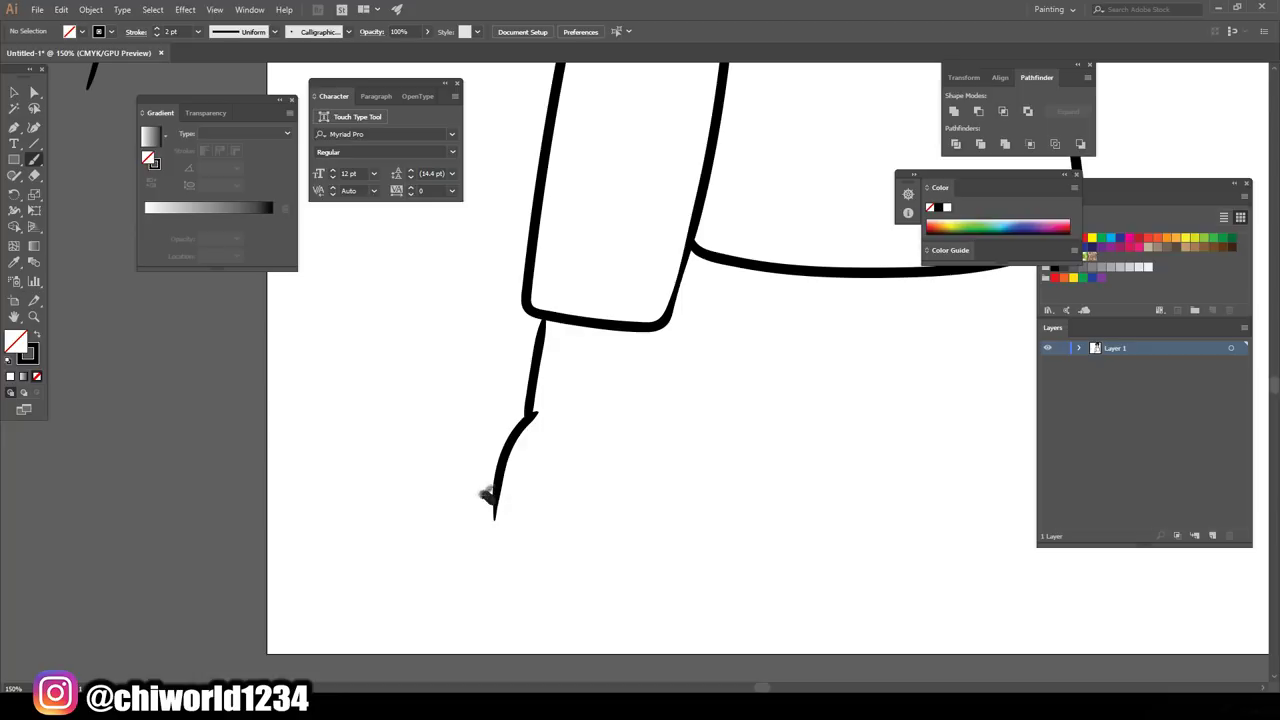
{"action": "mouse_move", "coordinate": [484, 455]}
{"action": "left_mouse_down"}
{"action": "mouse_move", "coordinate": [530, 522]}
{"action": "mouse_move", "coordinate": [566, 540]}
{"action": "left_mouse_up"}
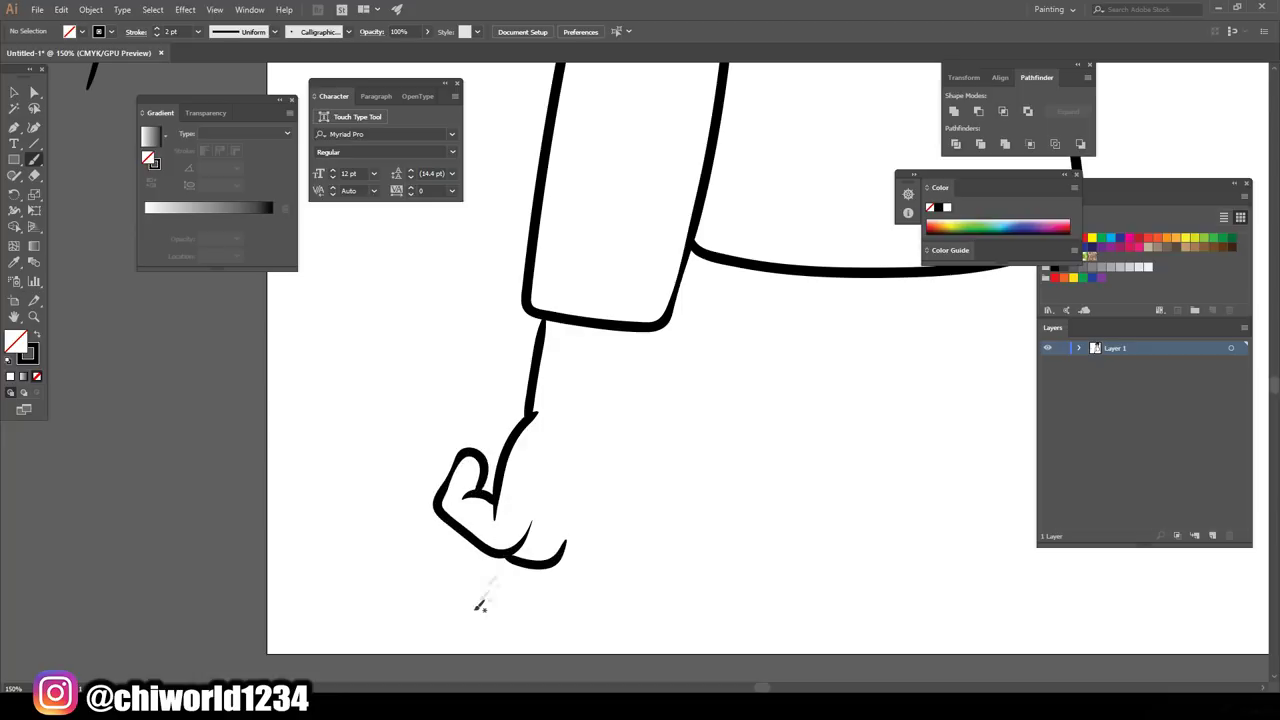
{"action": "key", "text": "ctrl+z"}
{"action": "key", "text": "ctrl+z"}
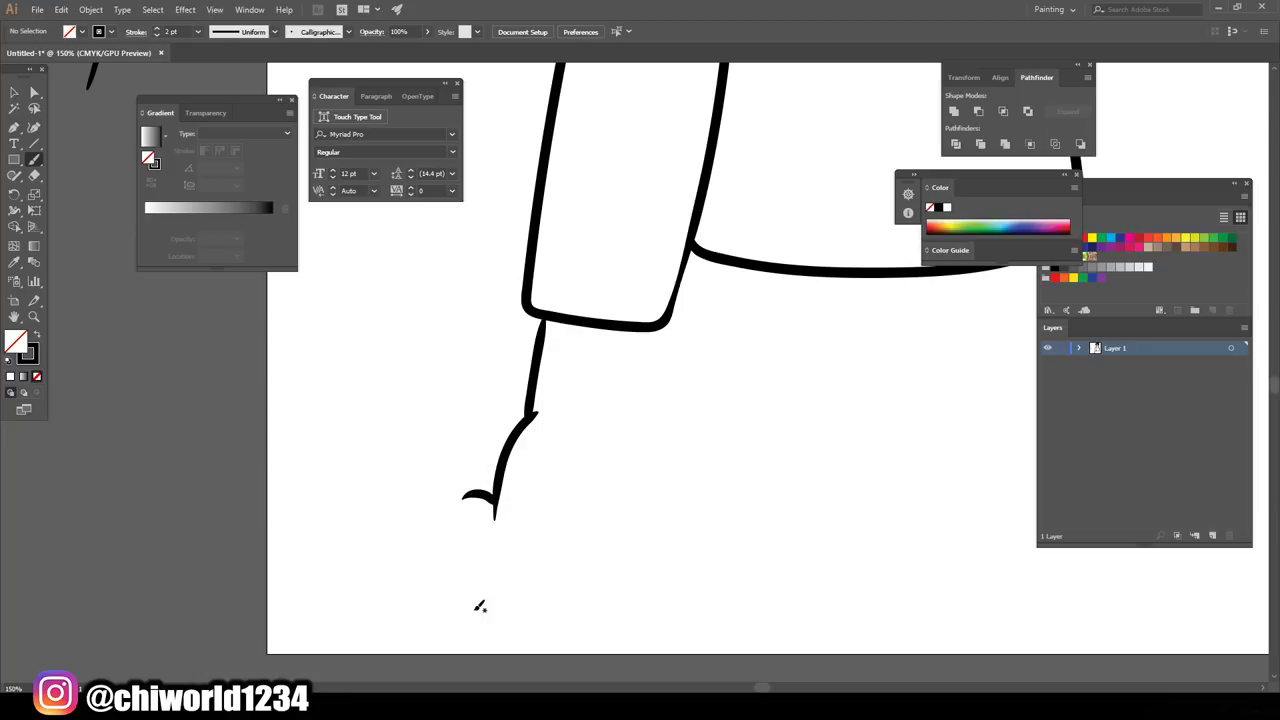
{"action": "mouse_move", "coordinate": [500, 553]}
{"action": "left_mouse_down"}
{"action": "mouse_move", "coordinate": [605, 502]}
{"action": "mouse_move", "coordinate": [643, 443]}
{"action": "mouse_move", "coordinate": [645, 318]}
{"action": "left_mouse_up"}
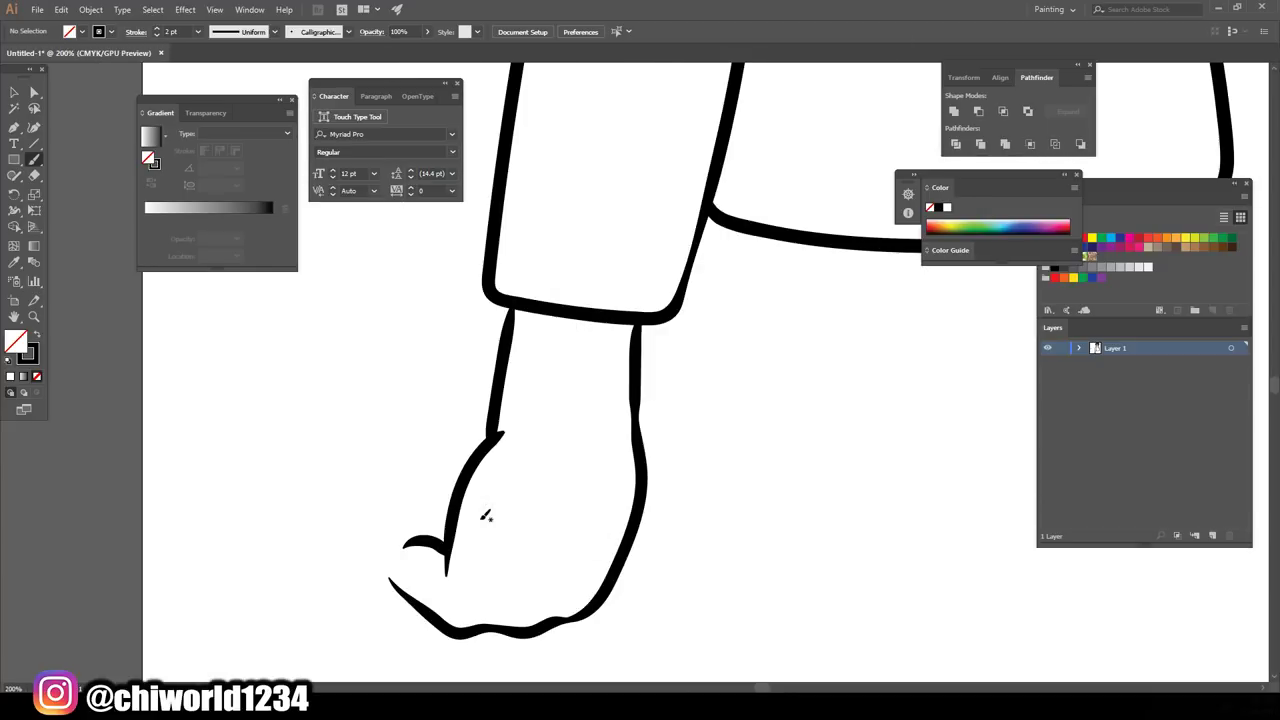
{"action": "key", "text": "ctrl+z"}
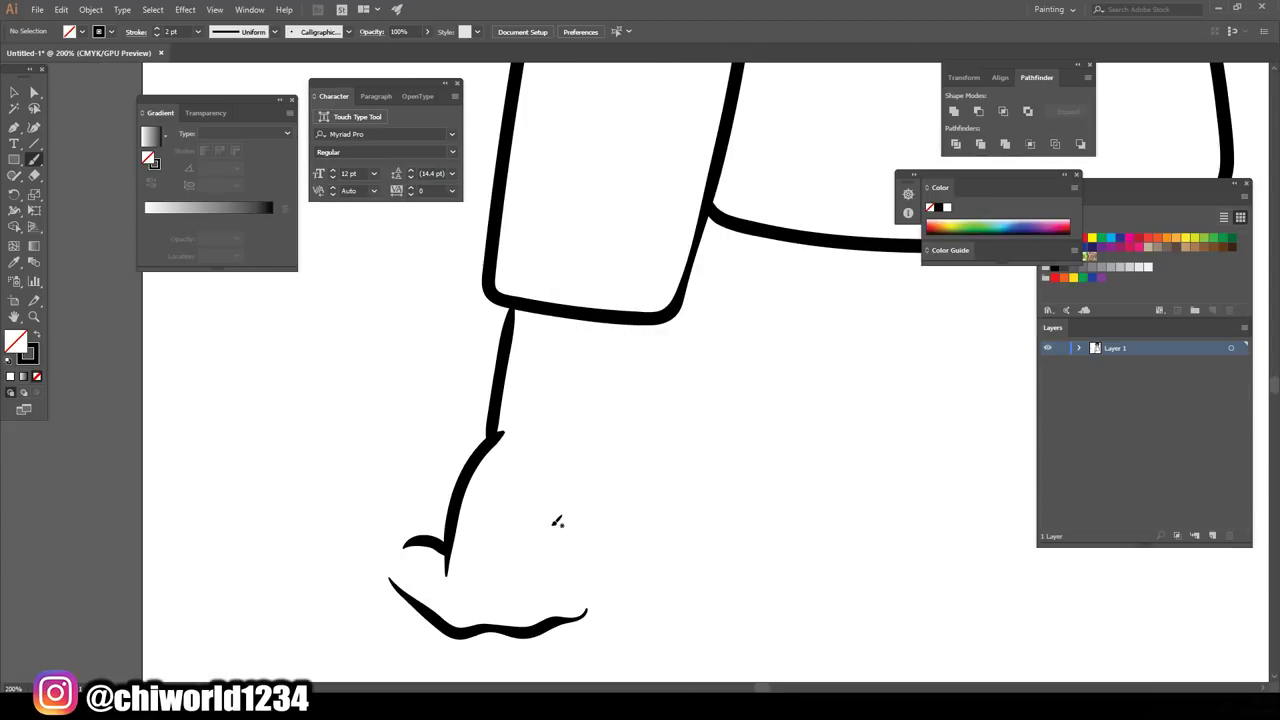
{"action": "key", "text": "ctrl+z"}
{"action": "key", "text": "ctrl+z"}
{"action": "key", "text": "ctrl+z"}
{"action": "key", "text": "ctrl+z"}
Step: Draw the watch band with a round watch face, then outline the fist below
{"action": "mouse_move", "coordinate": [477, 355]}
{"action": "left_mouse_down"}
{"action": "mouse_move", "coordinate": [477, 430]}
{"action": "mouse_move", "coordinate": [728, 386]}
{"action": "mouse_move", "coordinate": [543, 449]}
{"action": "mouse_move", "coordinate": [465, 425]}
{"action": "mouse_move", "coordinate": [600, 368]}
{"action": "mouse_move", "coordinate": [718, 440]}
{"action": "left_mouse_up"}
{"action": "left_click_drag", "start_coordinate": [603, 460], "coordinate": [597, 451]}
{"action": "left_click_drag", "start_coordinate": [672, 393], "coordinate": [682, 455]}
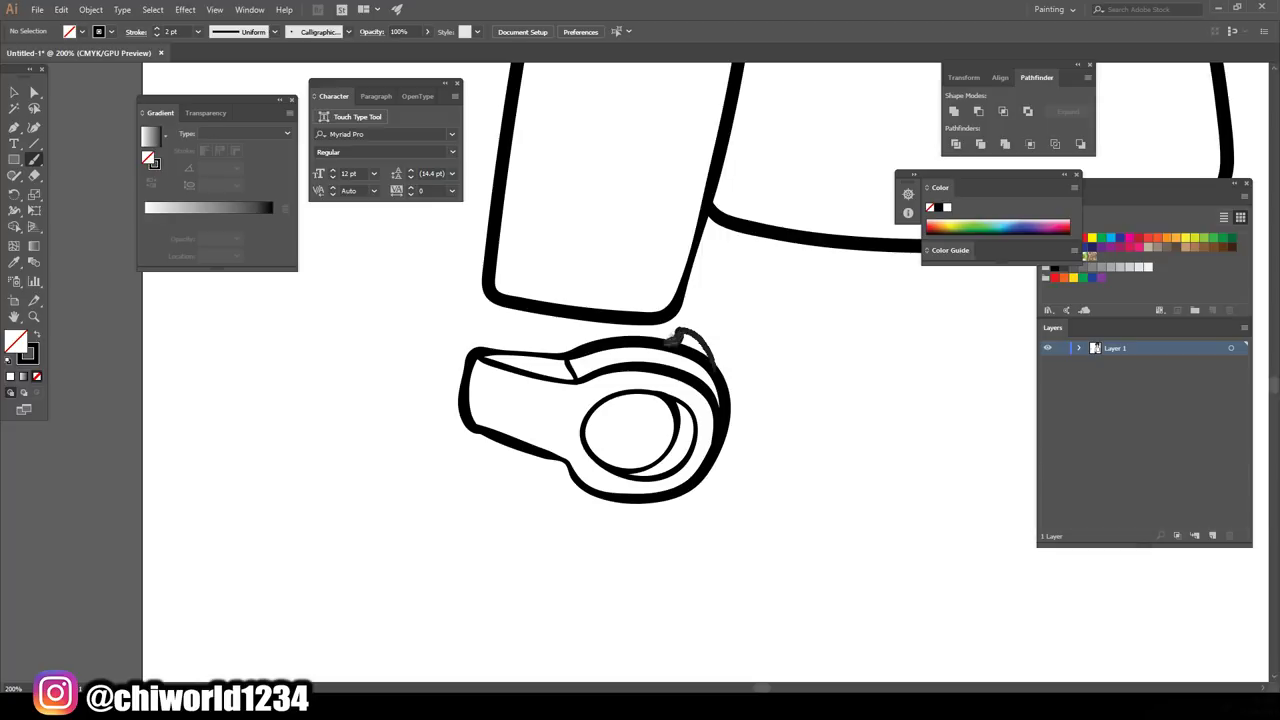
{"action": "left_click_drag", "start_coordinate": [516, 302], "coordinate": [482, 530]}
{"action": "scroll", "coordinate": [470, 370], "scroll_direction": "down", "scroll_amount": 2}
{"action": "mouse_move", "coordinate": [458, 463]}
{"action": "left_mouse_down"}
{"action": "mouse_move", "coordinate": [406, 494]}
{"action": "mouse_move", "coordinate": [495, 570]}
{"action": "mouse_move", "coordinate": [620, 572]}
{"action": "mouse_move", "coordinate": [692, 403]}
{"action": "left_mouse_up"}
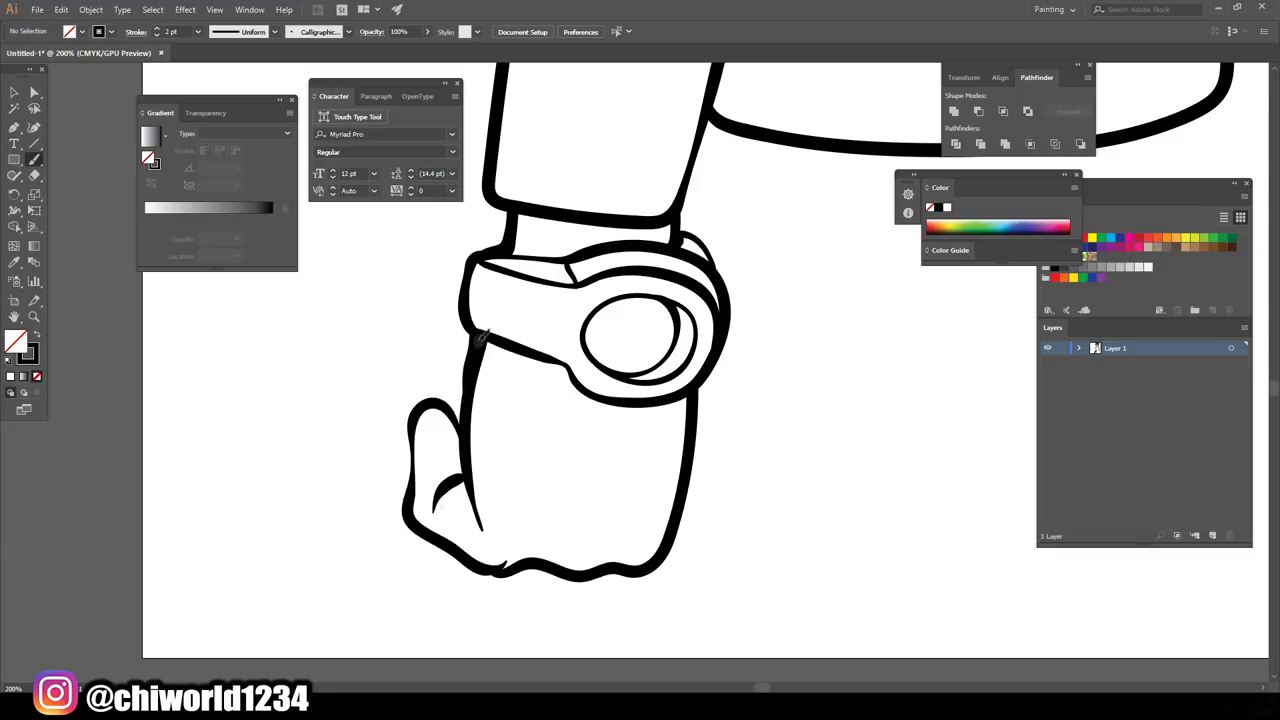
{"action": "scroll", "coordinate": [860, 580], "scroll_direction": "down", "scroll_amount": 3}
{"action": "scroll", "coordinate": [856, 575], "scroll_direction": "down", "scroll_amount": 2}
{"action": "scroll", "coordinate": [856, 575], "scroll_direction": "up", "scroll_amount": 4}
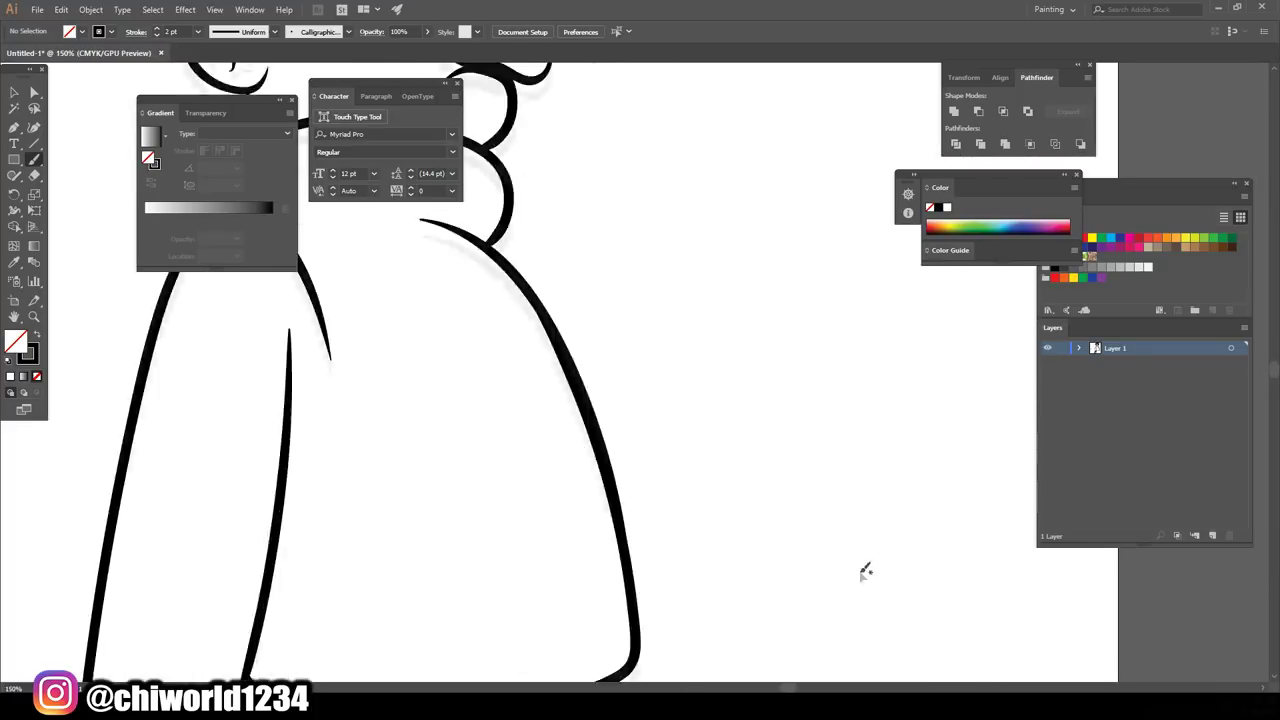
Step: Draw the second arm reaching right, redrawing it after an undo
{"action": "mouse_move", "coordinate": [582, 488]}
{"action": "left_mouse_down"}
{"action": "mouse_move", "coordinate": [914, 371]}
{"action": "mouse_move", "coordinate": [846, 300]}
{"action": "left_mouse_up"}
{"action": "key", "text": "super+x"}
{"action": "key", "text": "Escape"}
{"action": "key", "text": "ctrl+z"}
{"action": "scroll", "coordinate": [852, 477], "scroll_direction": "down", "scroll_amount": 3}
{"action": "scroll", "coordinate": [852, 477], "scroll_direction": "up", "scroll_amount": 3}
{"action": "mouse_move", "coordinate": [800, 383]}
{"action": "left_mouse_down"}
{"action": "mouse_move", "coordinate": [757, 520]}
{"action": "mouse_move", "coordinate": [514, 428]}
{"action": "mouse_move", "coordinate": [396, 466]}
{"action": "left_mouse_up"}
{"action": "mouse_move", "coordinate": [470, 574]}
{"action": "left_mouse_down"}
{"action": "mouse_move", "coordinate": [729, 536]}
{"action": "mouse_move", "coordinate": [785, 545]}
{"action": "left_mouse_up"}
Step: Draw the legs below the torso and marquee-select all the artwork
{"action": "scroll", "coordinate": [800, 600], "scroll_direction": "down", "scroll_amount": 3}
{"action": "scroll", "coordinate": [790, 565], "scroll_direction": "up", "scroll_amount": 3}
{"action": "scroll", "coordinate": [760, 400], "scroll_direction": "down", "scroll_amount": 3}
{"action": "mouse_move", "coordinate": [738, 222]}
{"action": "left_mouse_down"}
{"action": "mouse_move", "coordinate": [552, 400]}
{"action": "mouse_move", "coordinate": [476, 556]}
{"action": "mouse_move", "coordinate": [372, 540]}
{"action": "mouse_move", "coordinate": [356, 326]}
{"action": "left_mouse_up"}
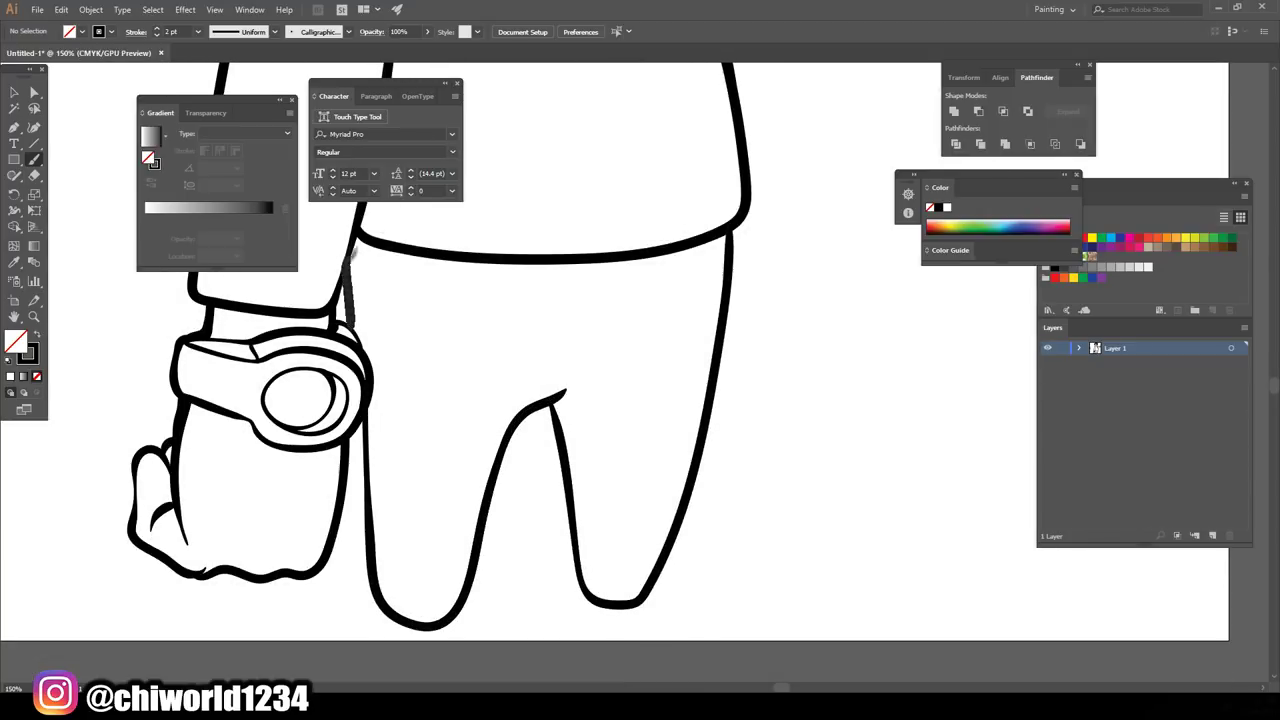
{"action": "scroll", "coordinate": [345, 390], "scroll_direction": "down", "scroll_amount": 5}
{"action": "left_click_drag", "start_coordinate": [509, 113], "coordinate": [600, 300]}
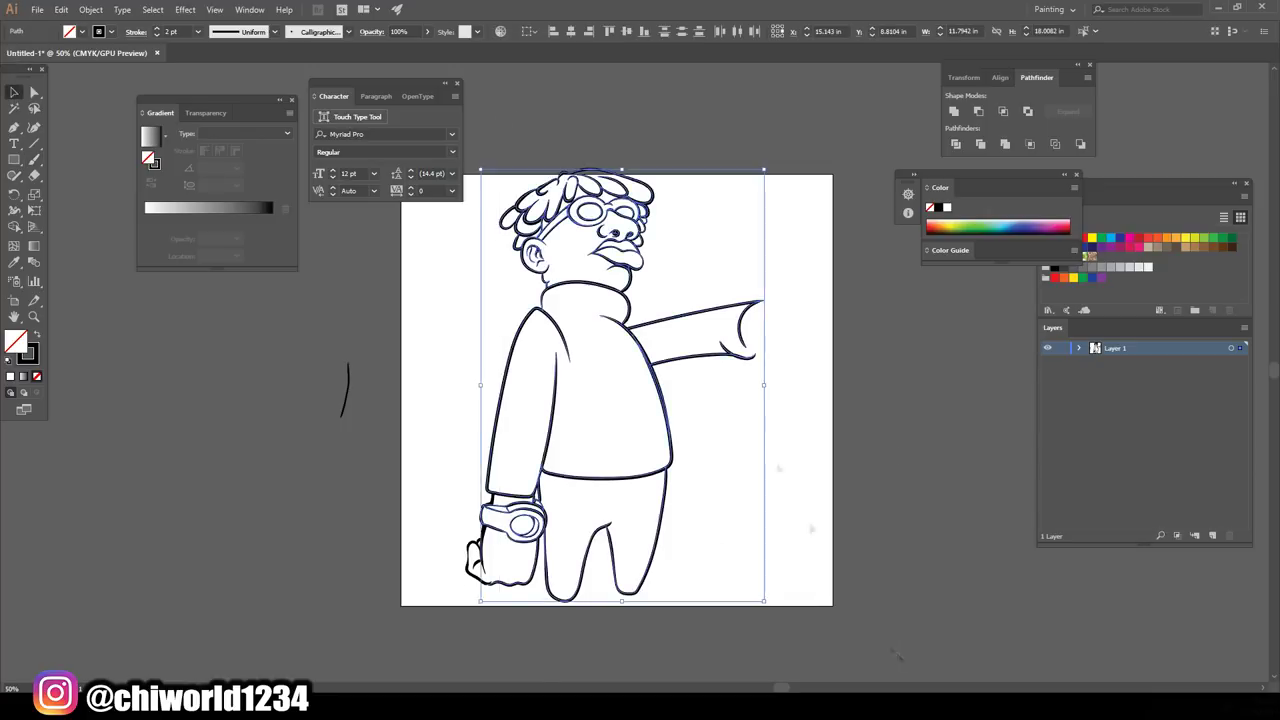
Step: Group the artwork, deselect, and set the Paintbrush with swapped fill/stroke at 2 pt
{"action": "left_click", "coordinate": [90, 9]}
{"action": "left_click", "coordinate": [110, 55]}
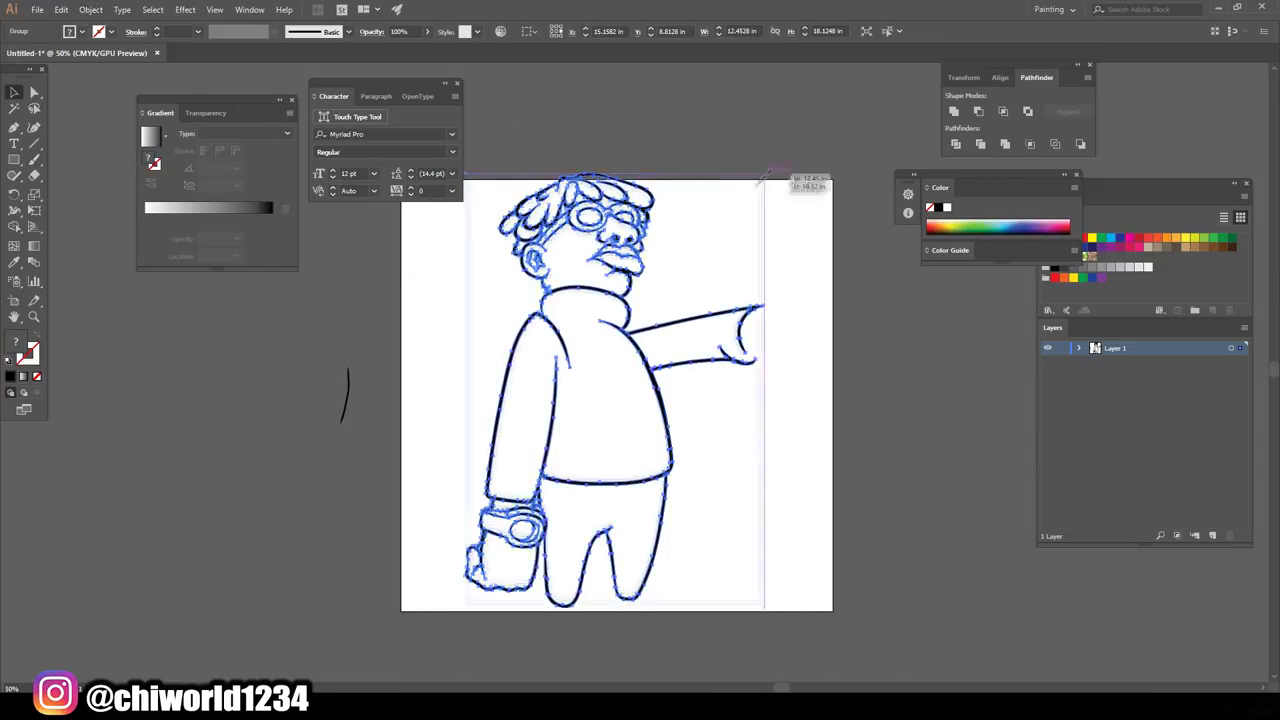
{"action": "key", "text": "ctrl+shift+a"}
{"action": "scroll", "coordinate": [897, 486], "scroll_direction": "up", "scroll_amount": 2}
{"action": "scroll", "coordinate": [897, 486], "scroll_direction": "up", "scroll_amount": 1}
{"action": "key", "text": "b"}
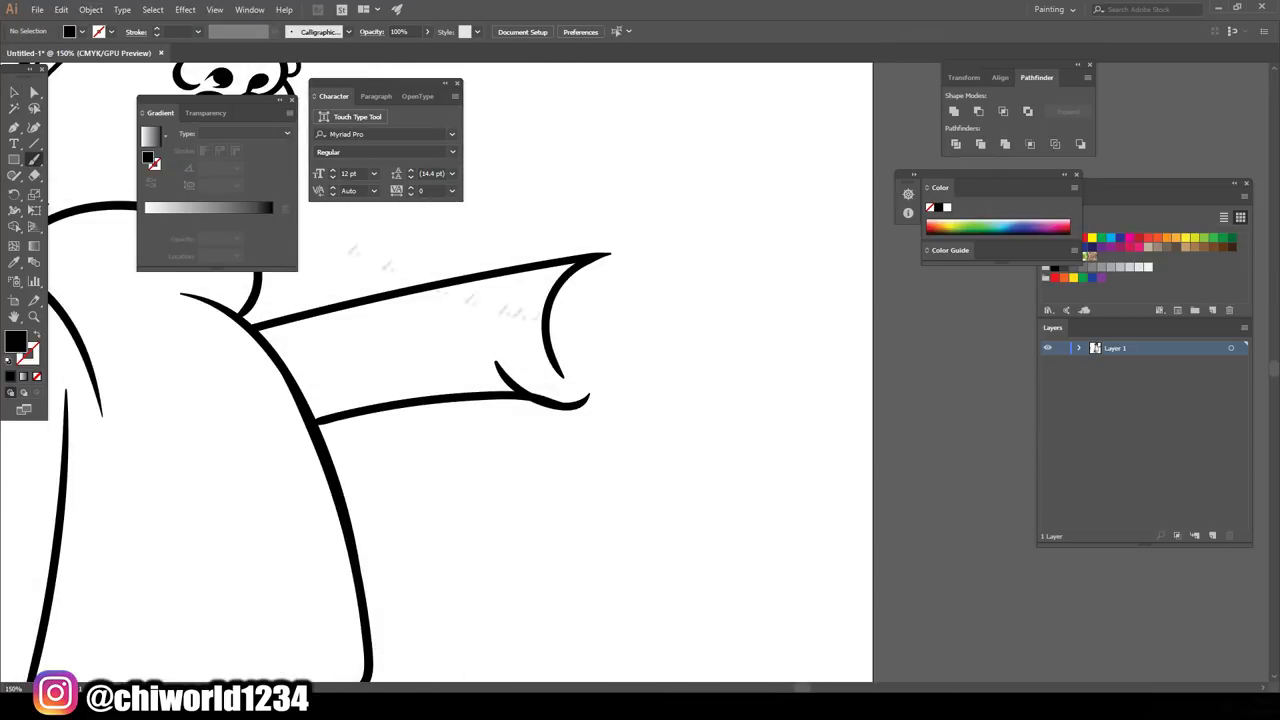
{"action": "key", "text": "shift+x"}
{"action": "key", "text": "shift+x"}
{"action": "key", "text": "shift+x"}
{"action": "left_click", "coordinate": [197, 31]}
Step: Outline the downward-pointing hand at the arm tip with its finger and curled fist
{"action": "left_click_drag", "start_coordinate": [610, 254], "coordinate": [575, 283]}
{"action": "mouse_move", "coordinate": [559, 367]}
{"action": "left_mouse_down"}
{"action": "mouse_move", "coordinate": [626, 351]}
{"action": "mouse_move", "coordinate": [770, 515]}
{"action": "mouse_move", "coordinate": [726, 452]}
{"action": "mouse_move", "coordinate": [713, 352]}
{"action": "left_mouse_up"}
{"action": "left_click_drag", "start_coordinate": [648, 338], "coordinate": [695, 405]}
{"action": "scroll", "coordinate": [824, 487], "scroll_direction": "right", "scroll_amount": 3}
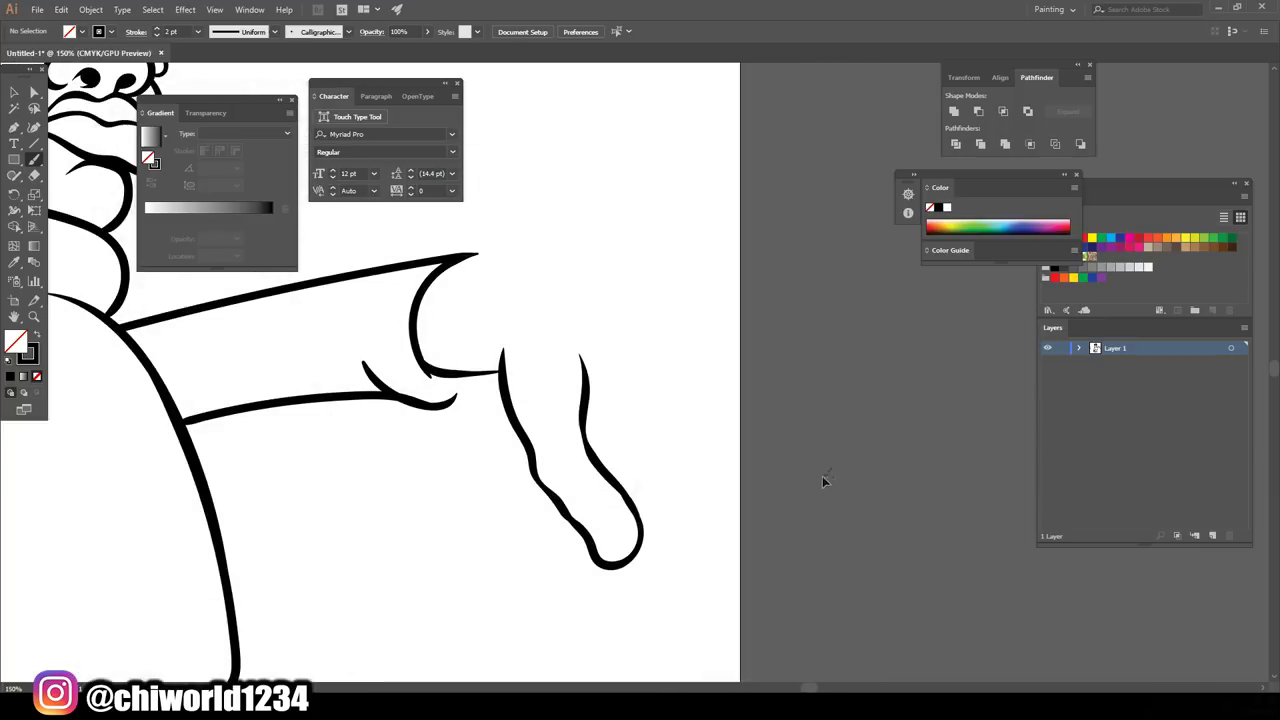
{"action": "left_click_drag", "start_coordinate": [474, 252], "coordinate": [591, 254]}
{"action": "left_click_drag", "start_coordinate": [626, 421], "coordinate": [648, 461]}
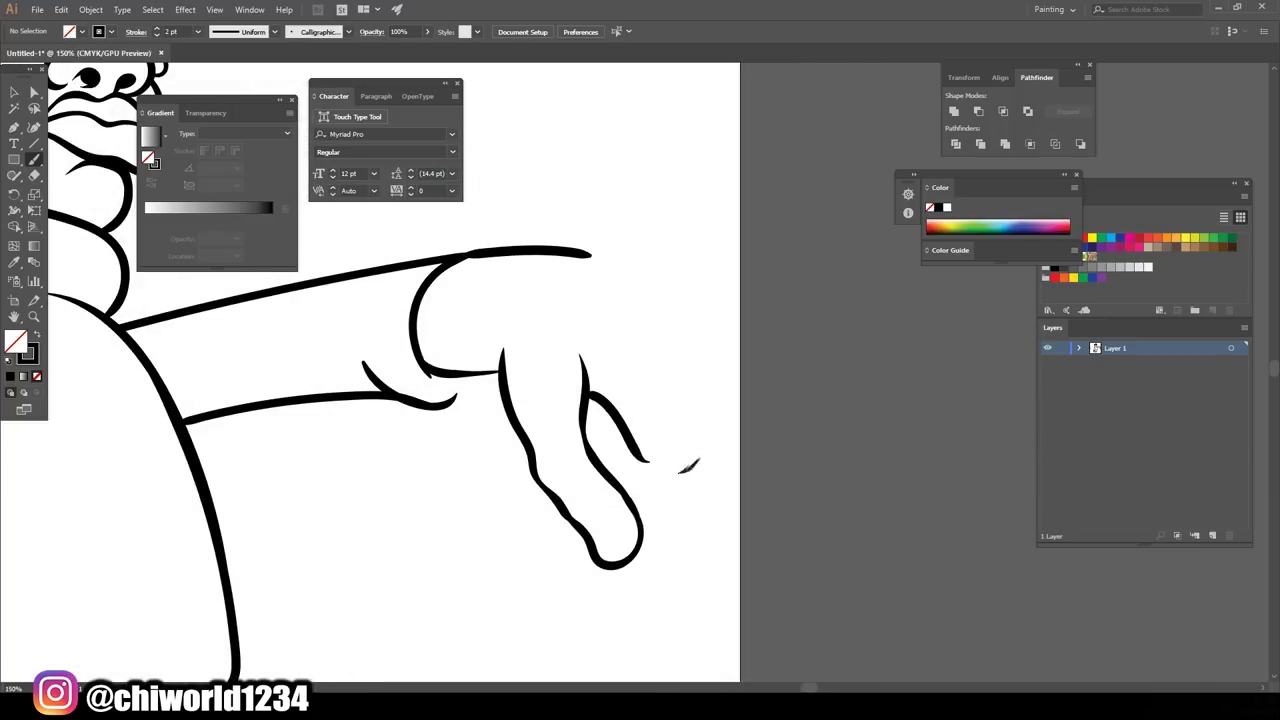
{"action": "mouse_move", "coordinate": [538, 244]}
{"action": "left_mouse_down"}
{"action": "mouse_move", "coordinate": [742, 446]}
{"action": "mouse_move", "coordinate": [618, 498]}
{"action": "mouse_move", "coordinate": [478, 392]}
{"action": "left_mouse_up"}
{"action": "scroll", "coordinate": [752, 607], "scroll_direction": "down", "scroll_amount": 3}
{"action": "scroll", "coordinate": [752, 607], "scroll_direction": "up", "scroll_amount": 4}
{"action": "scroll", "coordinate": [560, 500], "scroll_direction": "down", "scroll_amount": 1}
{"action": "left_click_drag", "start_coordinate": [580, 392], "coordinate": [605, 352]}
Step: Thicken the fist's outline and add a knuckle crease and fingernail
{"action": "left_click_drag", "start_coordinate": [675, 462], "coordinate": [745, 440]}
{"action": "mouse_move", "coordinate": [620, 490]}
{"action": "left_mouse_down"}
{"action": "mouse_move", "coordinate": [760, 455]}
{"action": "mouse_move", "coordinate": [715, 250]}
{"action": "left_mouse_up"}
{"action": "left_click_drag", "start_coordinate": [765, 400], "coordinate": [695, 190]}
{"action": "left_click_drag", "start_coordinate": [618, 118], "coordinate": [765, 450]}
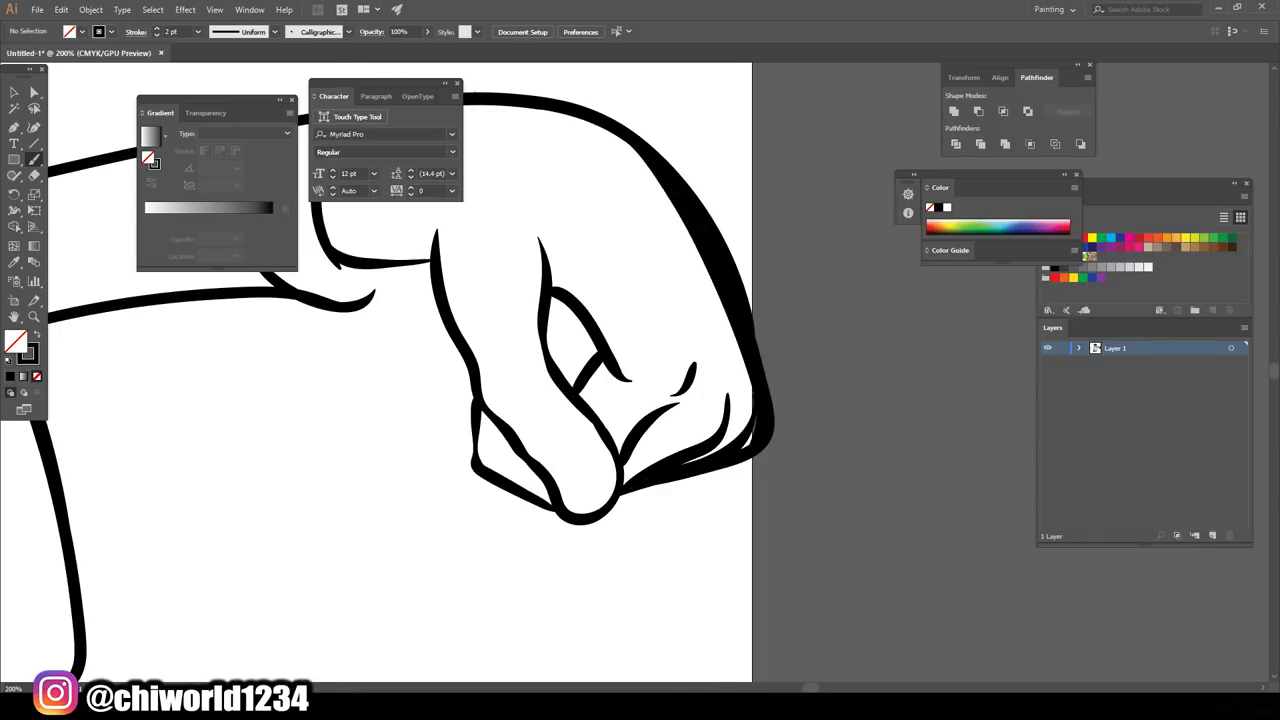
{"action": "scroll", "coordinate": [378, 370], "scroll_direction": "up", "scroll_amount": 1}
{"action": "mouse_move", "coordinate": [700, 358]}
{"action": "left_mouse_down"}
{"action": "mouse_move", "coordinate": [650, 328]}
{"action": "mouse_move", "coordinate": [715, 335]}
{"action": "left_mouse_up"}
{"action": "scroll", "coordinate": [685, 561], "scroll_direction": "down", "scroll_amount": 1}
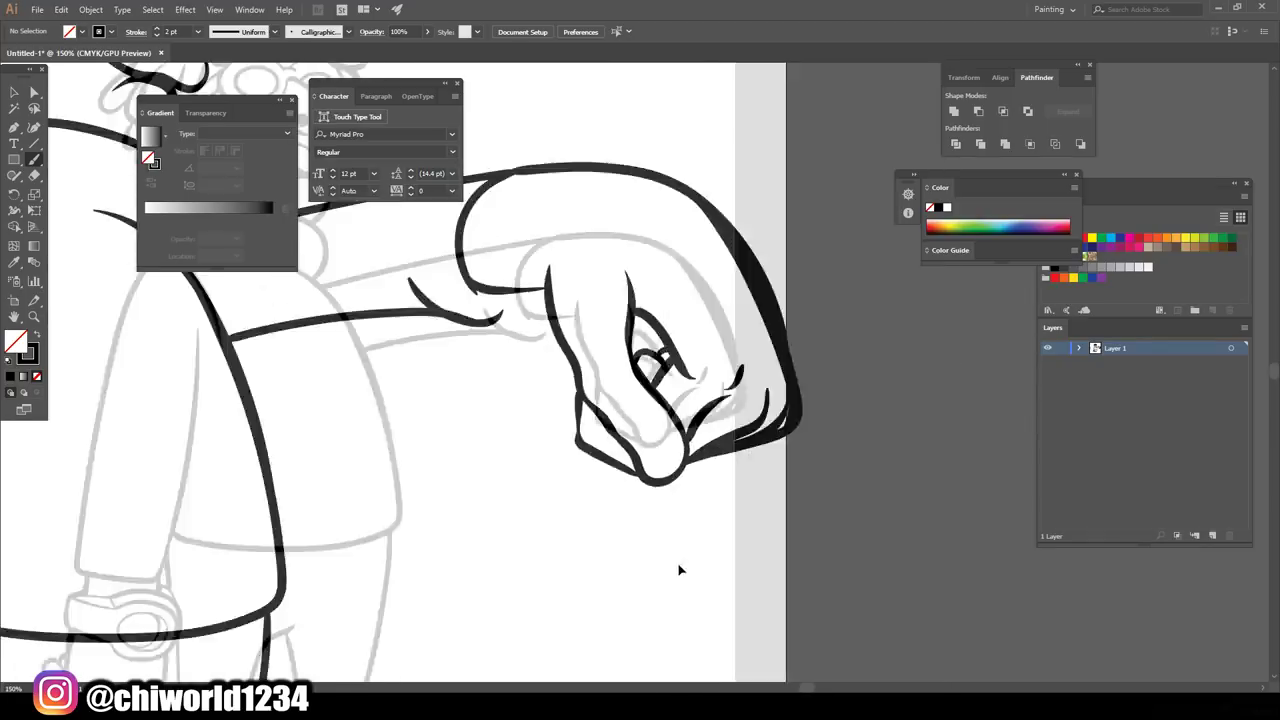
{"action": "left_click_drag", "start_coordinate": [660, 445], "coordinate": [648, 495]}
Step: Fit the whole artboard in view and select all the artwork
{"action": "key", "text": "ctrl+0"}
{"action": "key", "text": "v"}
{"action": "key", "text": "ctrl+a"}
{"action": "scroll", "coordinate": [765, 590], "scroll_direction": "up", "scroll_amount": 3}
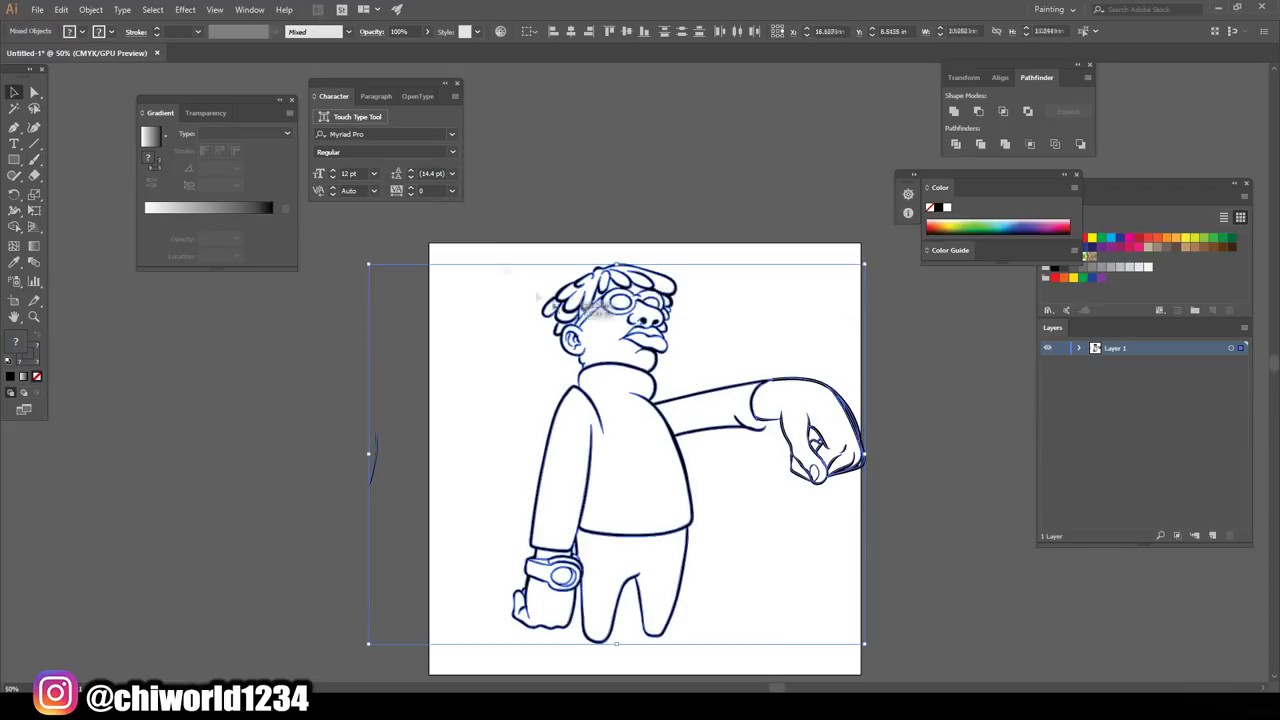
Step: Deselect and brush the first foot's underside and toes
{"action": "left_click", "coordinate": [765, 590]}
{"action": "scroll", "coordinate": [765, 590], "scroll_direction": "up", "scroll_amount": 4}
{"action": "key", "text": "b"}
{"action": "mouse_move", "coordinate": [722, 507]}
{"action": "left_mouse_down"}
{"action": "mouse_move", "coordinate": [708, 586]}
{"action": "mouse_move", "coordinate": [884, 622]}
{"action": "left_mouse_up"}
{"action": "mouse_move", "coordinate": [948, 598]}
{"action": "left_mouse_down"}
{"action": "mouse_move", "coordinate": [863, 582]}
{"action": "mouse_move", "coordinate": [853, 512]}
{"action": "left_mouse_up"}
{"action": "scroll", "coordinate": [986, 614], "scroll_direction": "up", "scroll_amount": 2}
{"action": "mouse_move", "coordinate": [858, 580]}
{"action": "left_mouse_down"}
{"action": "mouse_move", "coordinate": [800, 508]}
{"action": "mouse_move", "coordinate": [705, 484]}
{"action": "left_mouse_up"}
Step: Draw the second foot with its toe curves and top outline
{"action": "scroll", "coordinate": [705, 484], "scroll_direction": "down", "scroll_amount": 3}
{"action": "scroll", "coordinate": [731, 496], "scroll_direction": "up", "scroll_amount": 2}
{"action": "mouse_move", "coordinate": [617, 416]}
{"action": "left_mouse_down"}
{"action": "mouse_move", "coordinate": [528, 606]}
{"action": "mouse_move", "coordinate": [570, 550]}
{"action": "left_mouse_up"}
{"action": "mouse_move", "coordinate": [562, 607]}
{"action": "left_mouse_down"}
{"action": "mouse_move", "coordinate": [488, 583]}
{"action": "mouse_move", "coordinate": [500, 548]}
{"action": "left_mouse_up"}
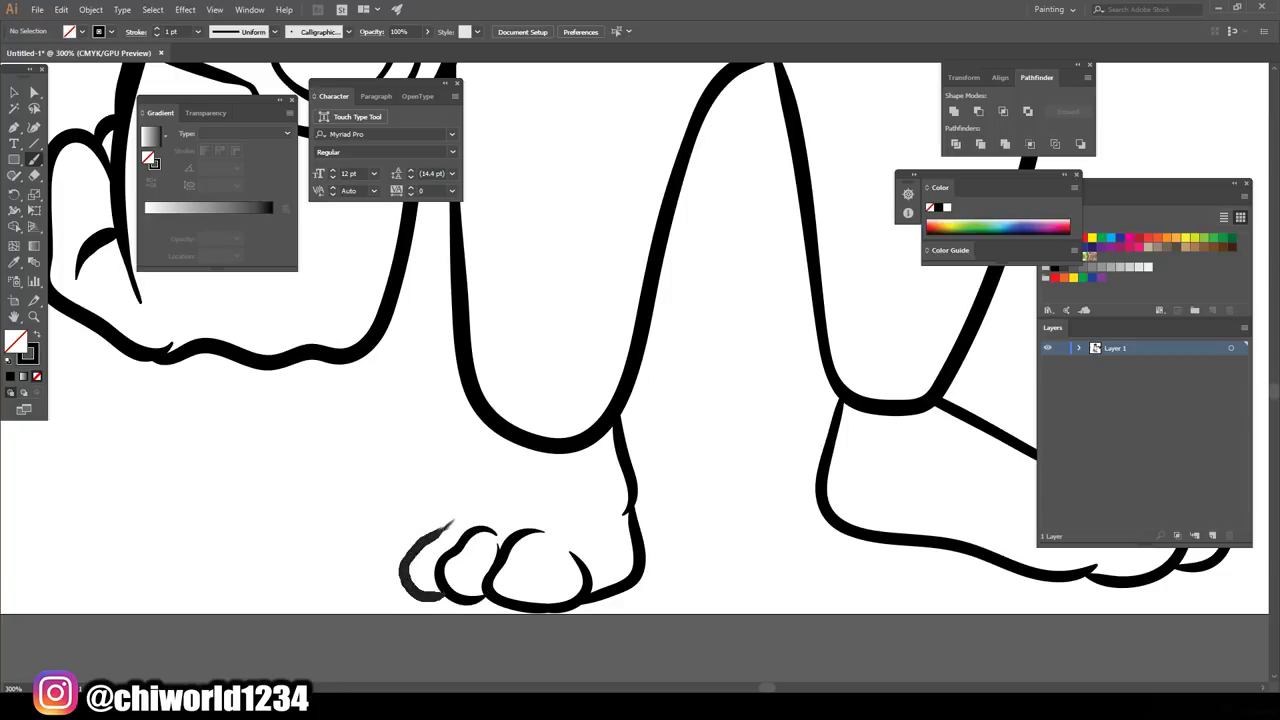
{"action": "left_click_drag", "start_coordinate": [452, 594], "coordinate": [458, 534]}
{"action": "mouse_move", "coordinate": [414, 592]}
{"action": "left_mouse_down"}
{"action": "mouse_move", "coordinate": [372, 578]}
{"action": "mouse_move", "coordinate": [345, 540]}
{"action": "mouse_move", "coordinate": [495, 455]}
{"action": "left_mouse_up"}
{"action": "left_click_drag", "start_coordinate": [560, 492], "coordinate": [484, 470]}
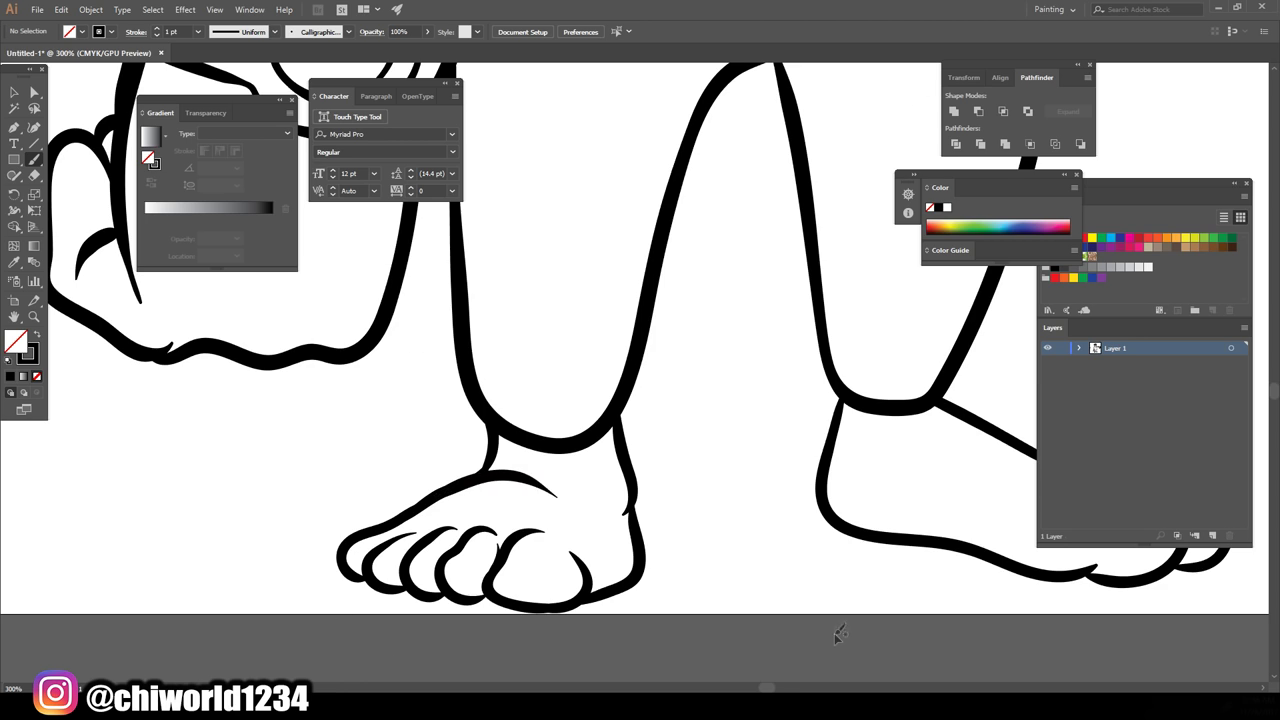
{"action": "key", "text": "ctrl+minus"}
{"action": "key", "text": "ctrl+minus"}
{"action": "key", "text": "ctrl+minus"}
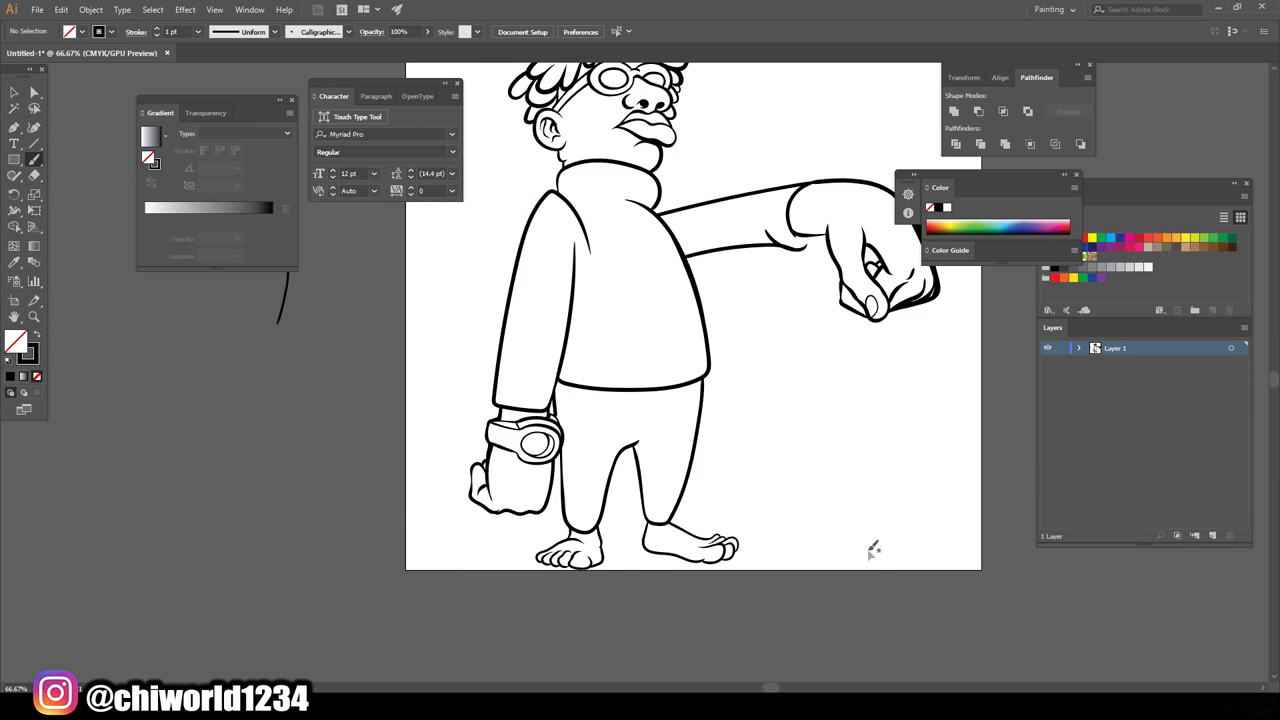
Step: Ink fold creases on the left and right of the trousers
{"action": "key", "text": "ctrl+plus"}
{"action": "key", "text": "ctrl+plus"}
{"action": "key", "text": "ctrl+plus"}
{"action": "key", "text": "ctrl+plus"}
{"action": "left_click_drag", "start_coordinate": [284, 460], "coordinate": [418, 456]}
{"action": "left_click_drag", "start_coordinate": [905, 545], "coordinate": [809, 472]}
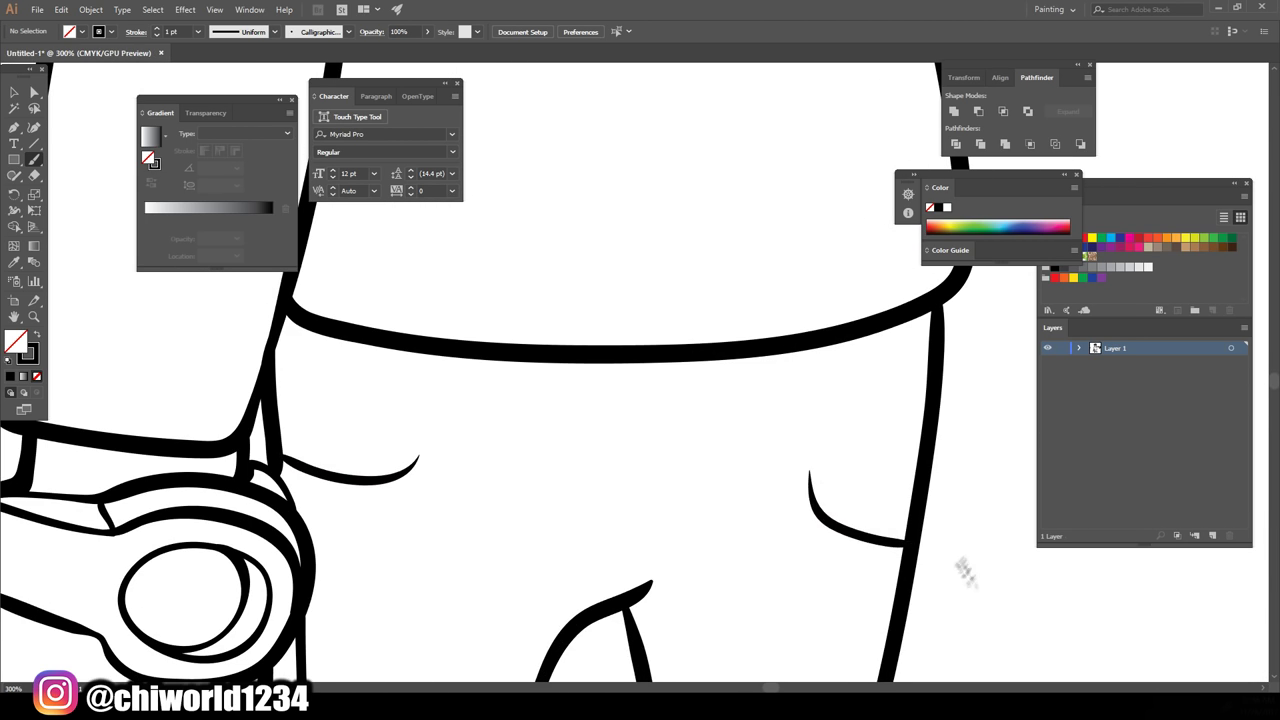
{"action": "key", "text": "ctrl+minus"}
{"action": "key", "text": "ctrl+minus"}
{"action": "key", "text": "ctrl+minus"}
Step: Add a crease along the outstretched arm and a lips-shaped mark on the fist
{"action": "key", "text": "ctrl+plus"}
{"action": "key", "text": "ctrl+plus"}
{"action": "key", "text": "ctrl+plus"}
{"action": "mouse_move", "coordinate": [467, 377]}
{"action": "left_mouse_down"}
{"action": "mouse_move", "coordinate": [563, 390]}
{"action": "mouse_move", "coordinate": [578, 370]}
{"action": "left_mouse_up"}
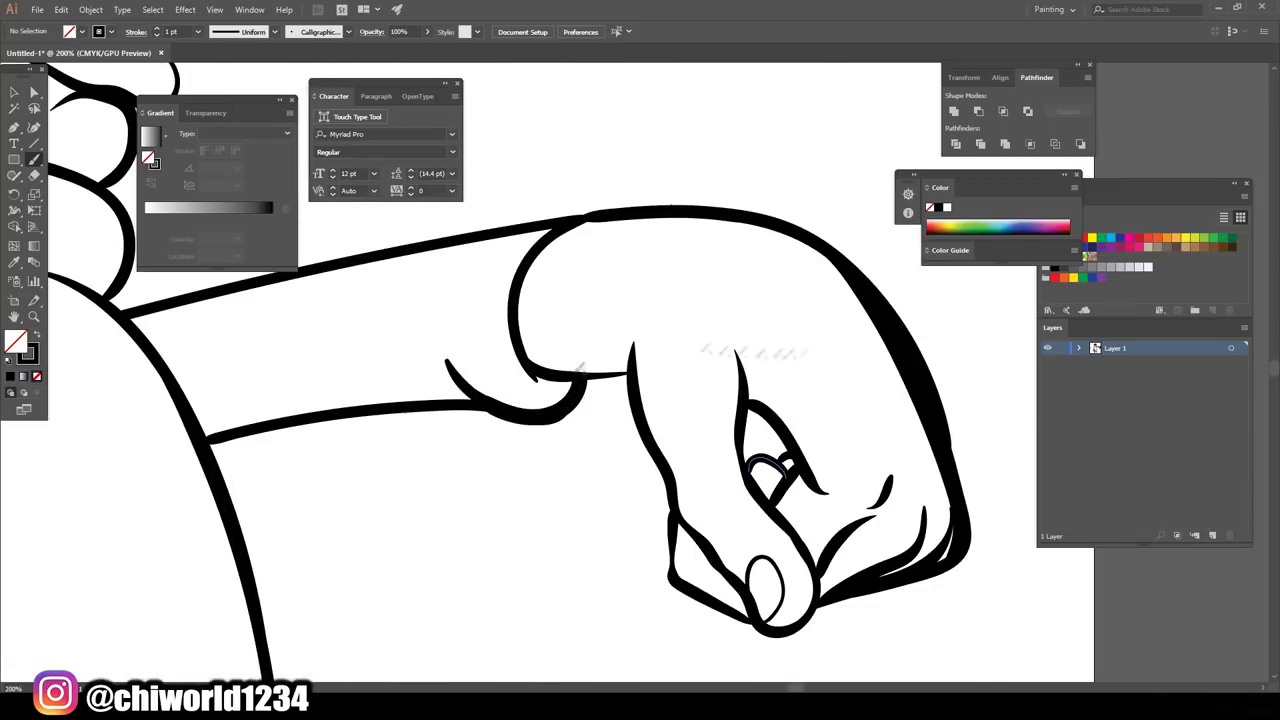
{"action": "left_click_drag", "start_coordinate": [856, 340], "coordinate": [880, 338]}
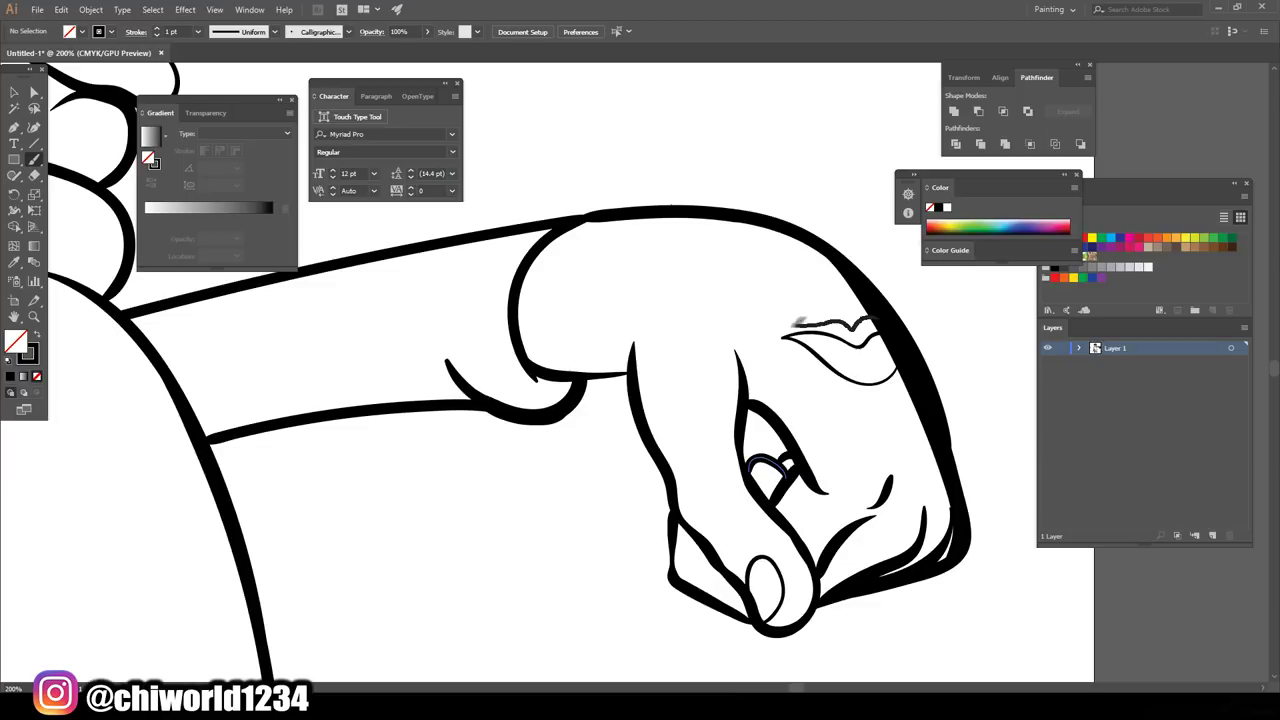
{"action": "scroll", "coordinate": [1006, 508], "scroll_direction": "down", "scroll_amount": 4}
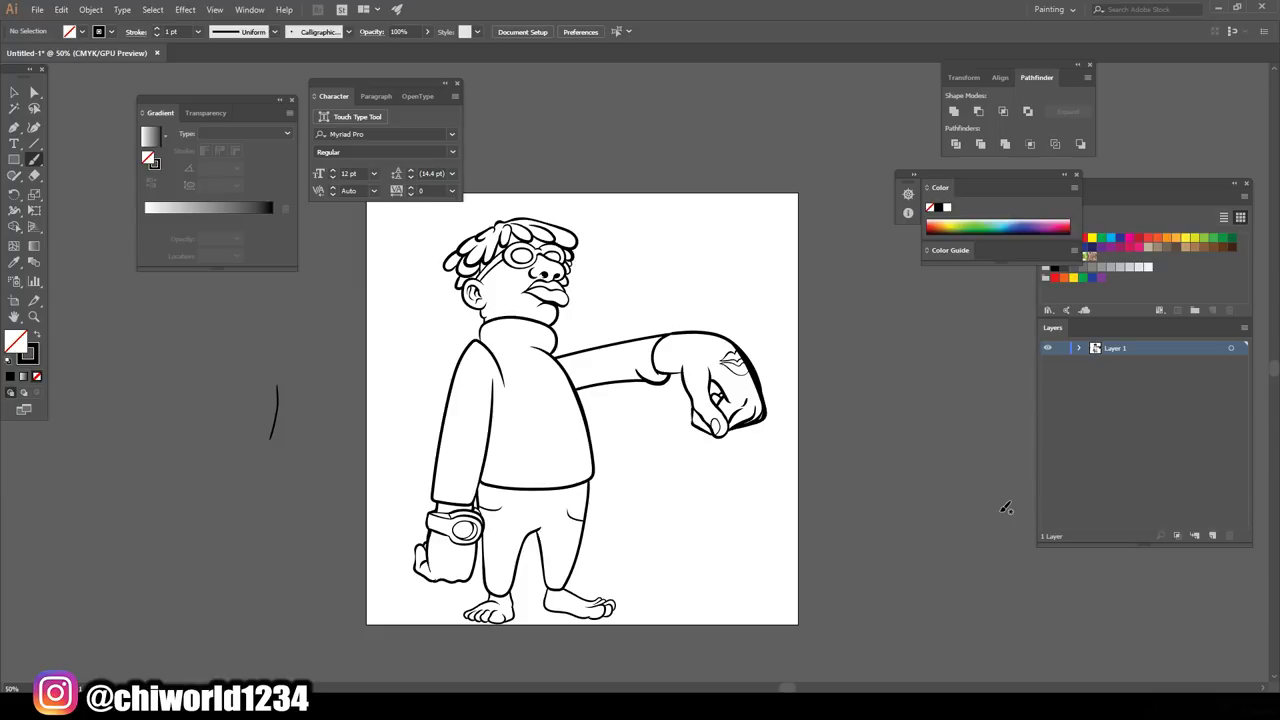
{"action": "scroll", "coordinate": [828, 434], "scroll_direction": "up", "scroll_amount": 5}
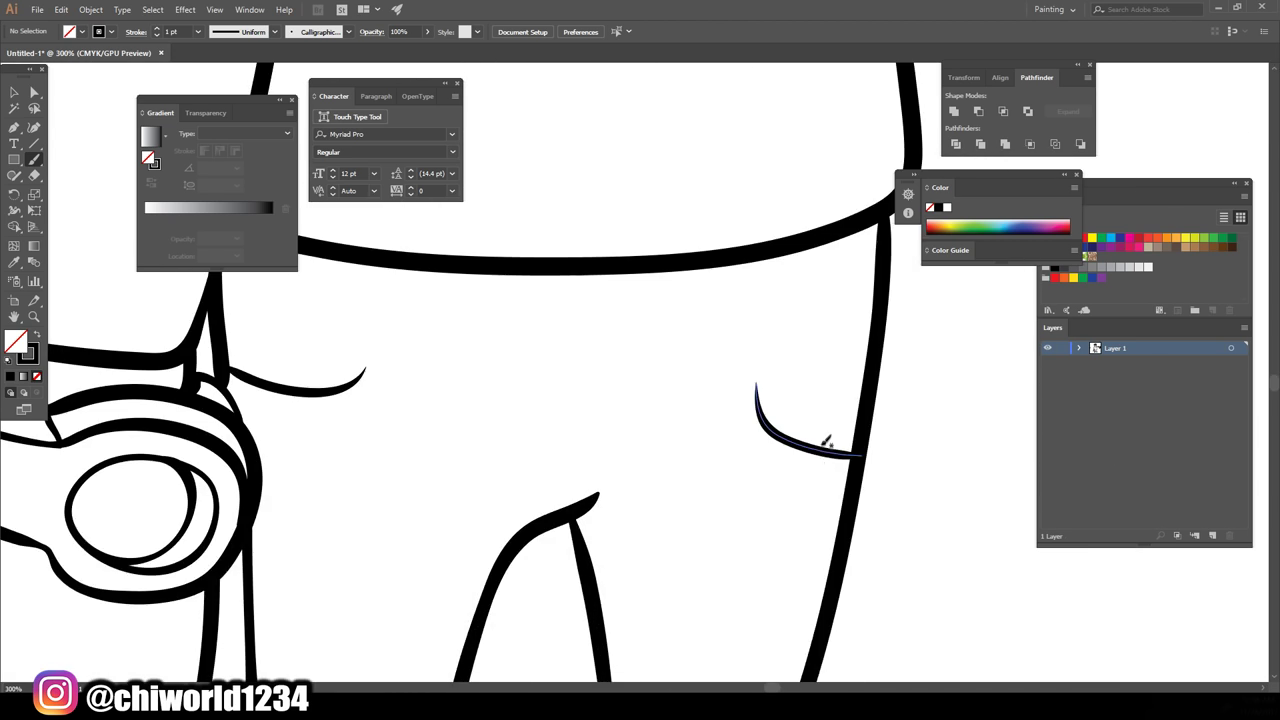
{"action": "scroll", "coordinate": [822, 436], "scroll_direction": "down", "scroll_amount": 4}
{"action": "scroll", "coordinate": [826, 424], "scroll_direction": "up", "scroll_amount": 1}
Step: Draw a short crease on the sweater just below the collar
{"action": "scroll", "coordinate": [826, 420], "scroll_direction": "up", "scroll_amount": 3}
{"action": "left_click_drag", "start_coordinate": [285, 420], "coordinate": [495, 425]}
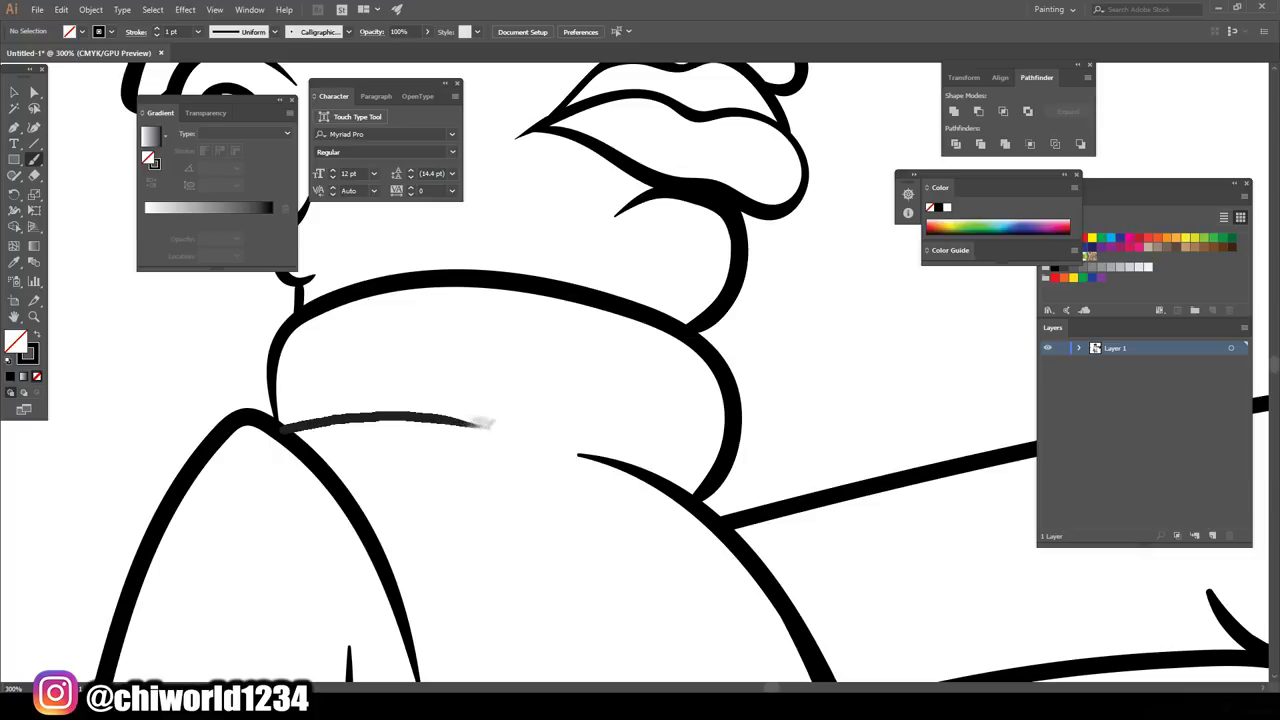
{"action": "scroll", "coordinate": [800, 523], "scroll_direction": "down", "scroll_amount": 5}
{"action": "scroll", "coordinate": [816, 505], "scroll_direction": "down", "scroll_amount": 2}
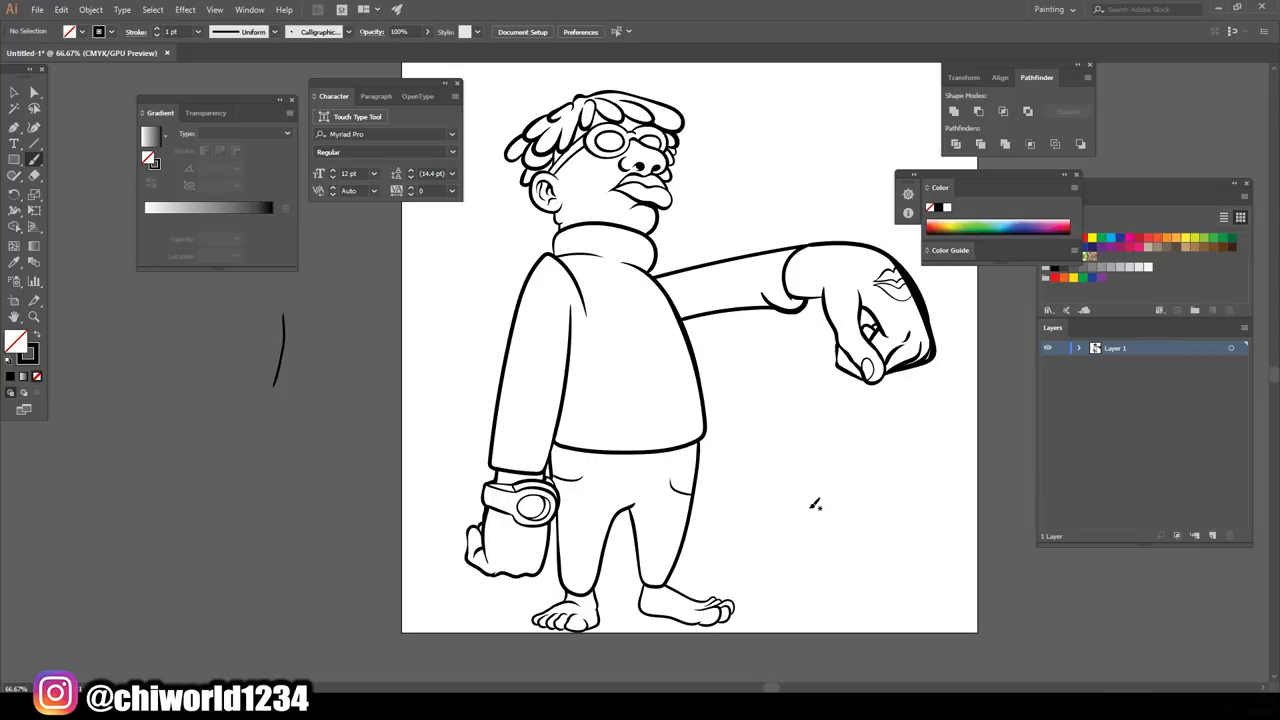
{"action": "scroll", "coordinate": [860, 485], "scroll_direction": "up", "scroll_amount": 5}
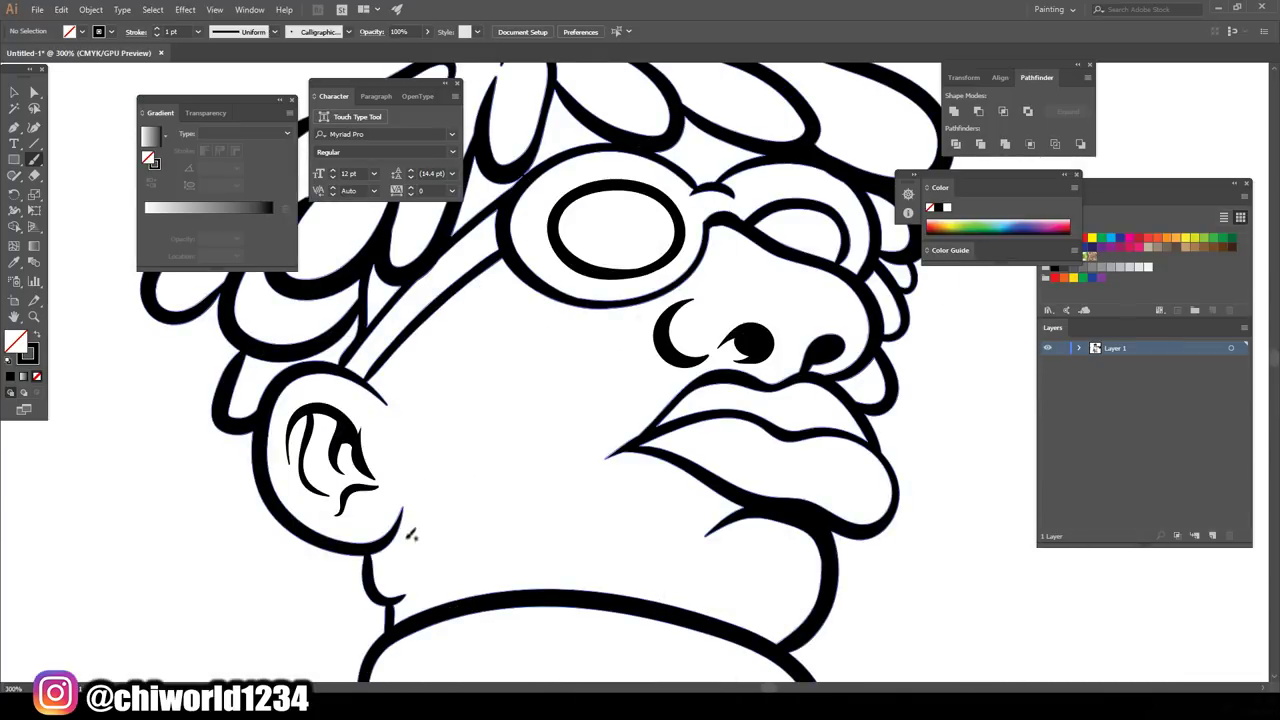
{"action": "scroll", "coordinate": [675, 345], "scroll_direction": "down", "scroll_amount": 1}
{"action": "left_click_drag", "start_coordinate": [648, 342], "coordinate": [650, 346]}
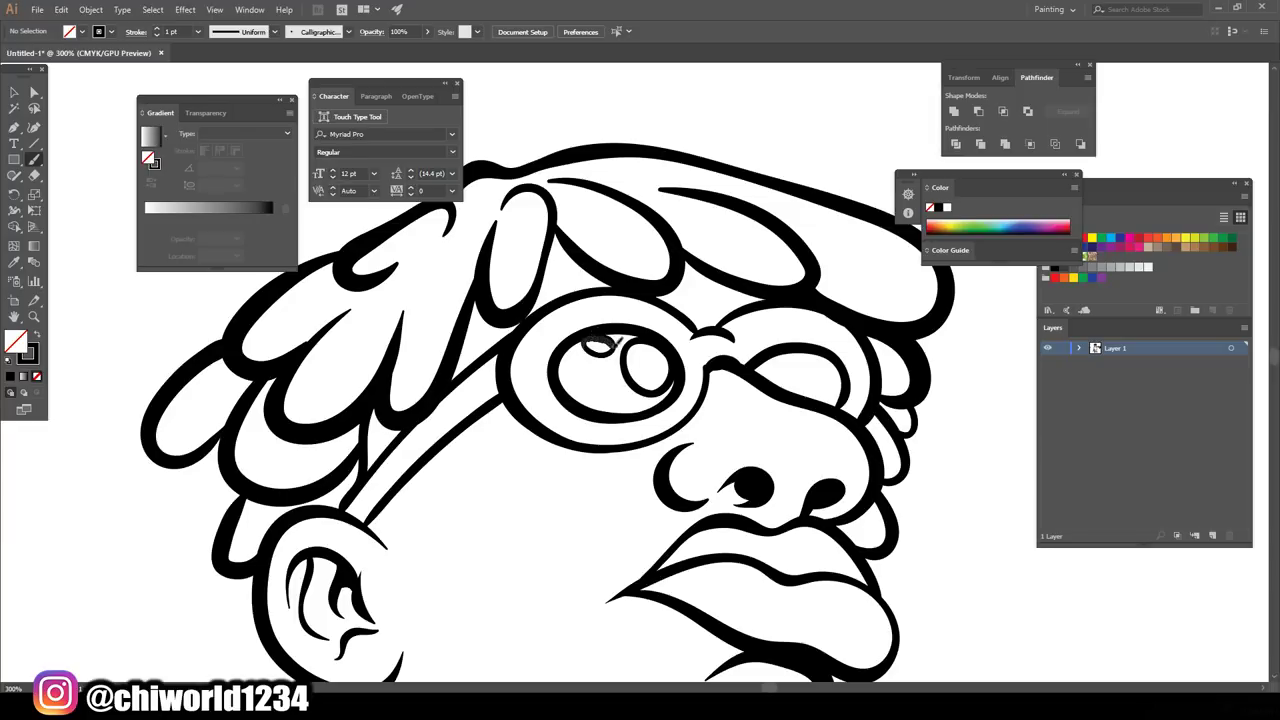
{"action": "left_click_drag", "start_coordinate": [843, 363], "coordinate": [798, 354]}
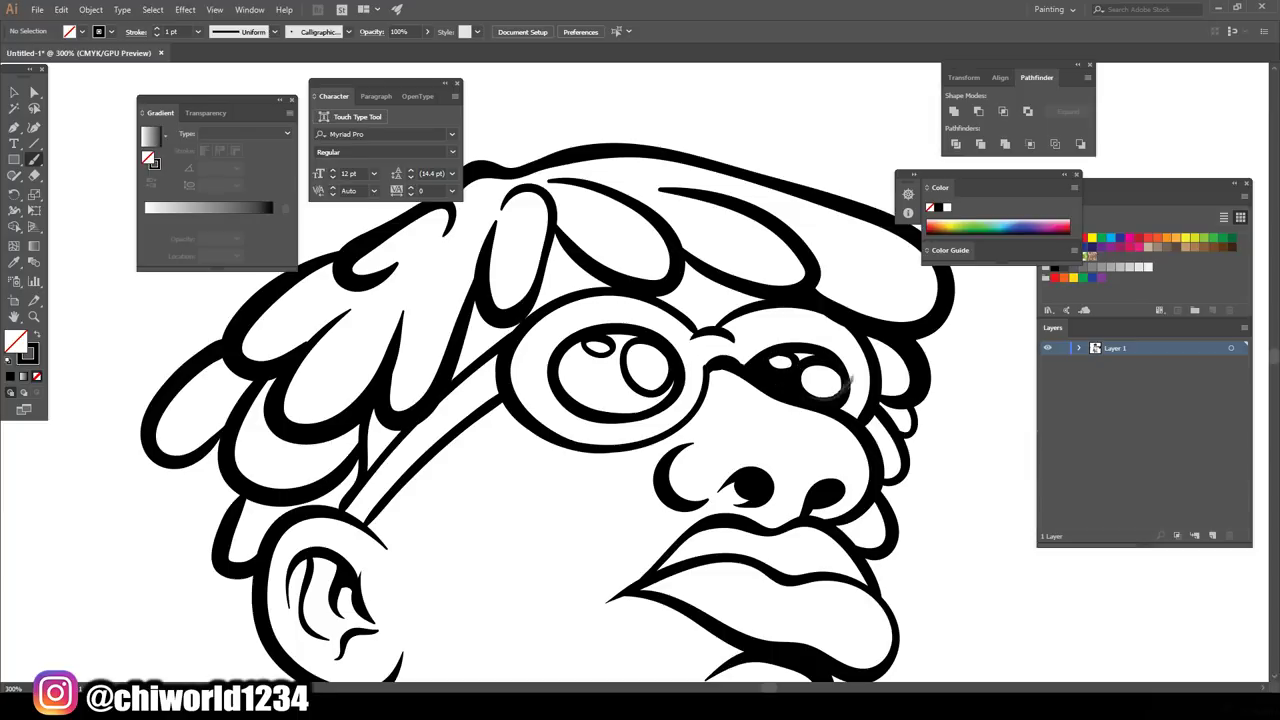
{"action": "key", "text": "ctrl+equal"}
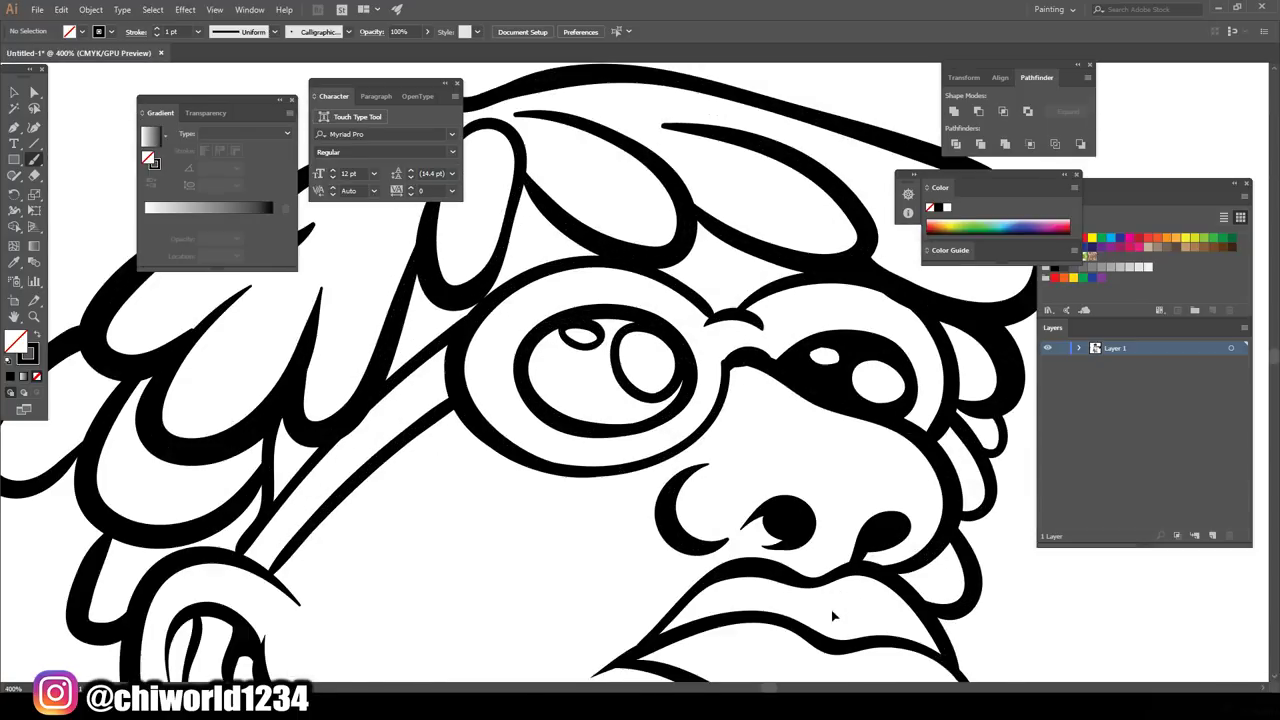
{"action": "key", "text": "ctrl+z"}
{"action": "key", "text": "ctrl+z"}
{"action": "key", "text": "ctrl+z"}
{"action": "key", "text": "ctrl+z"}
{"action": "key", "text": "ctrl+0"}
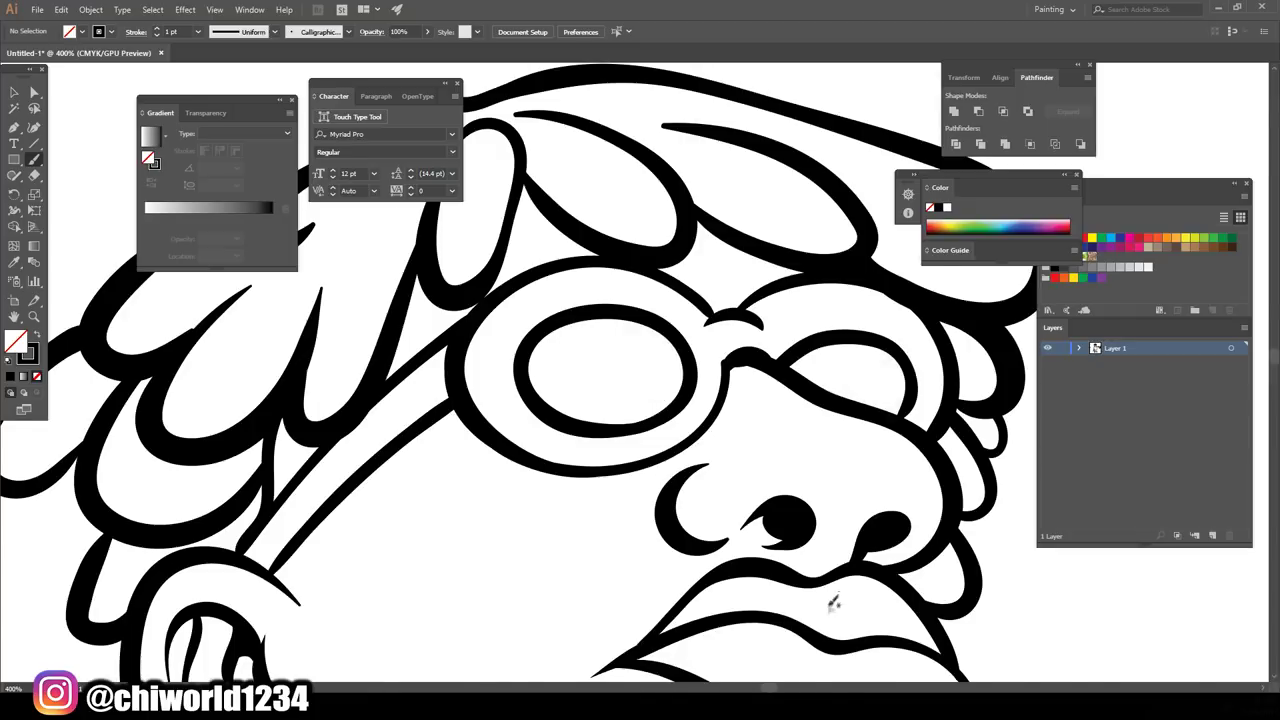
{"action": "key", "text": "ctrl+minus"}
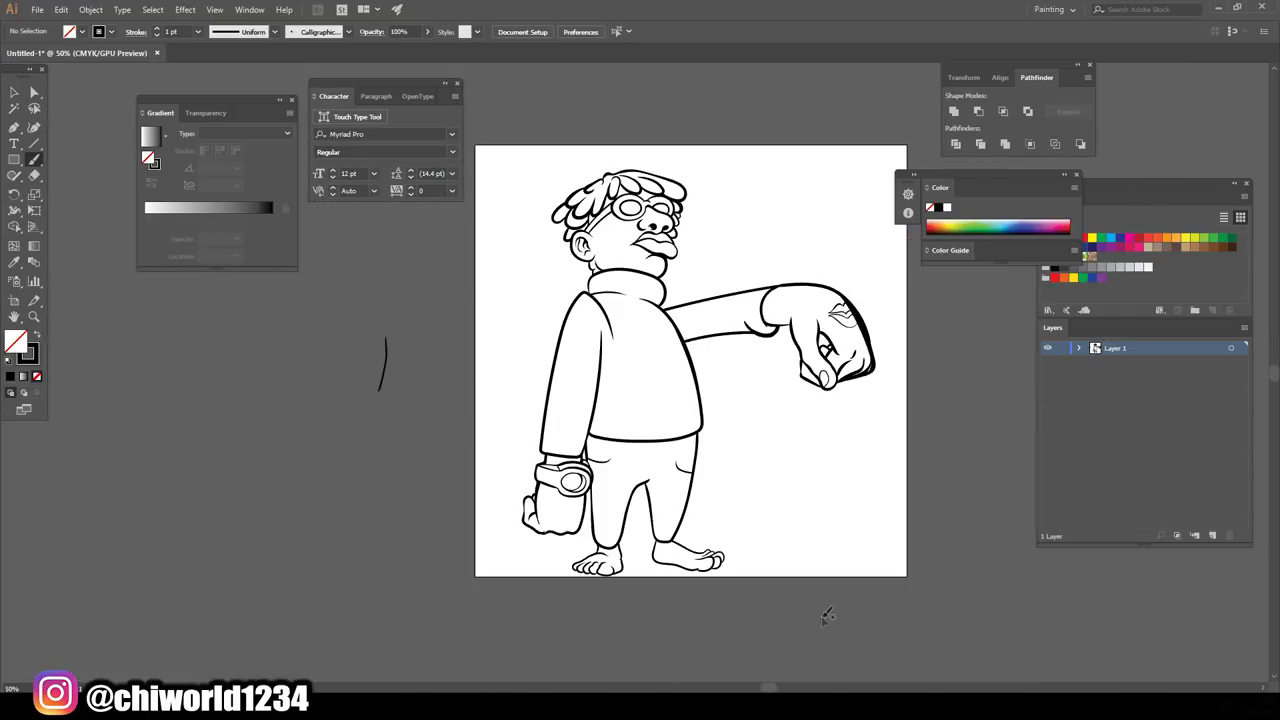
{"action": "scroll", "coordinate": [820, 608], "scroll_direction": "right", "scroll_amount": 2}
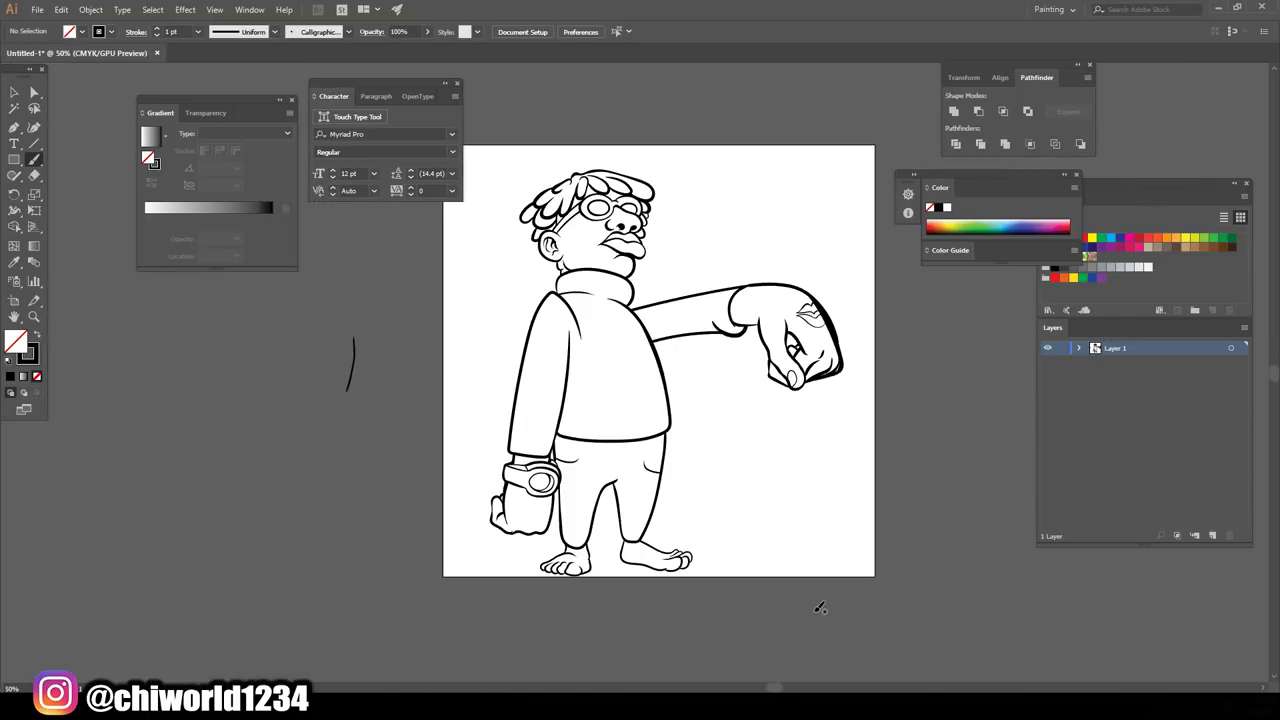
Step: Draw a Paintbrush toenail loop on each of the five toes of the front foot
{"action": "scroll", "coordinate": [660, 565], "scroll_direction": "up", "scroll_amount": 5}
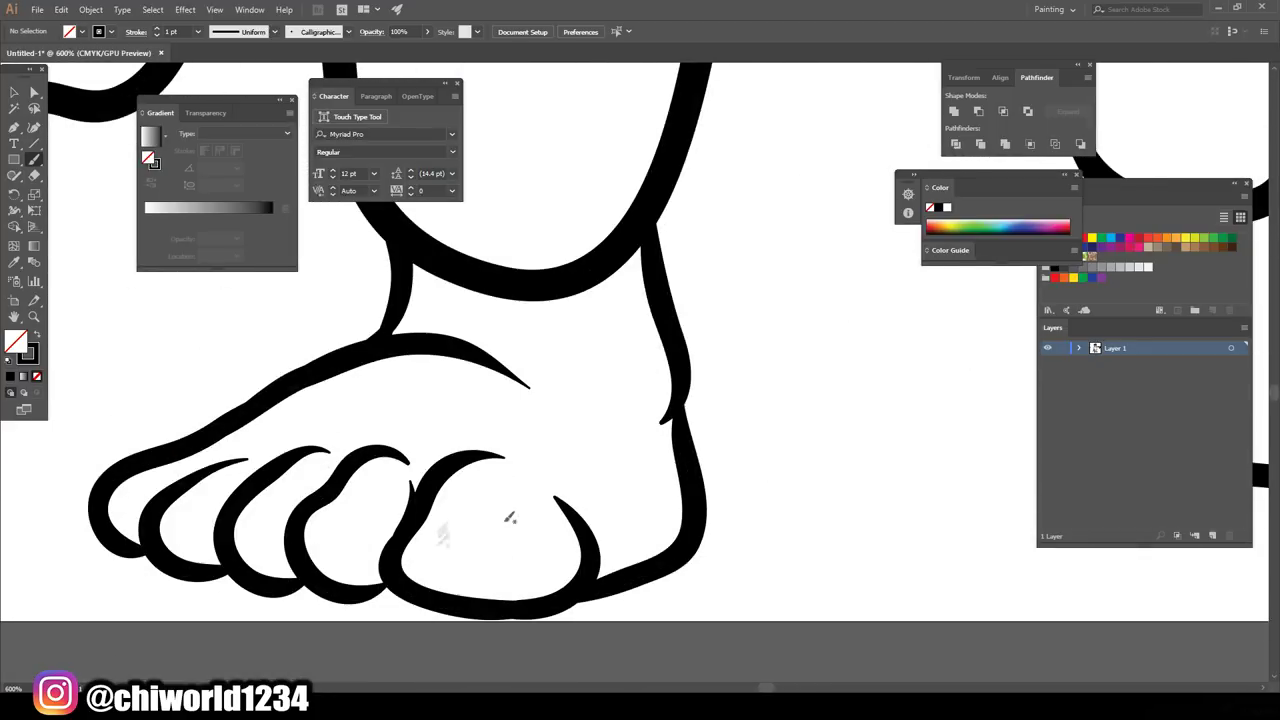
{"action": "left_click_drag", "start_coordinate": [505, 515], "coordinate": [500, 516]}
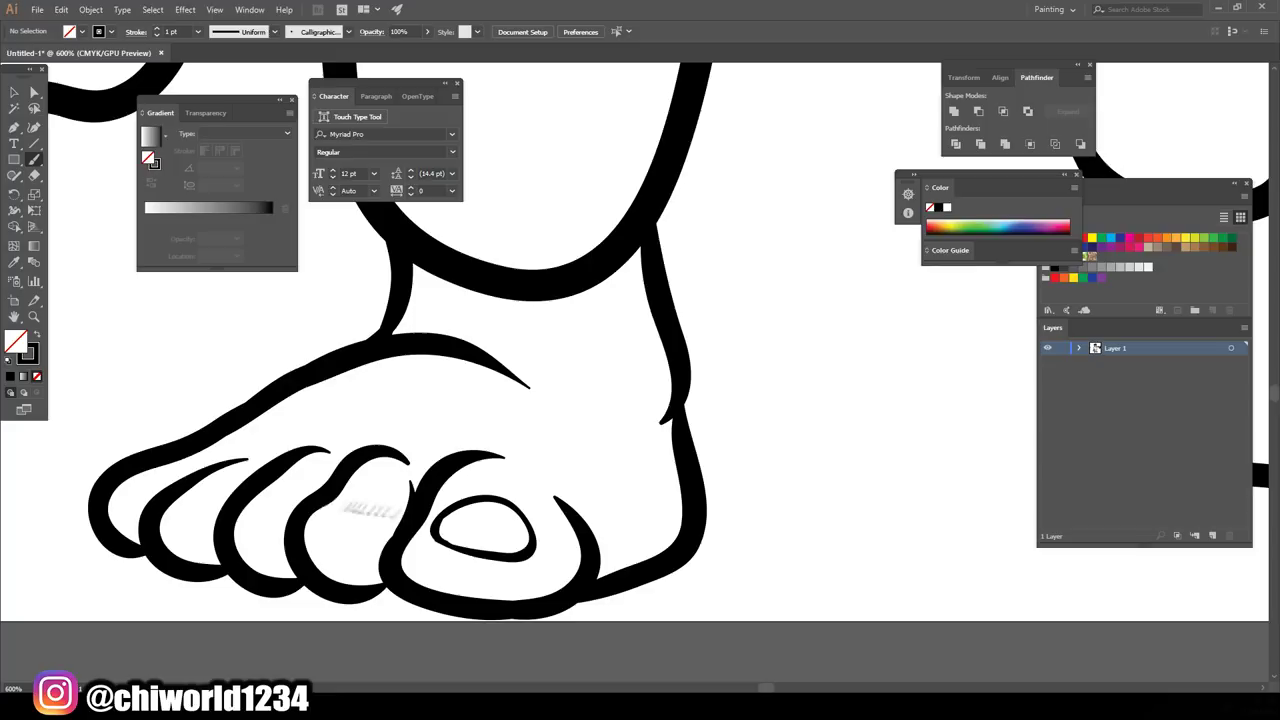
{"action": "left_click_drag", "start_coordinate": [311, 516], "coordinate": [345, 540]}
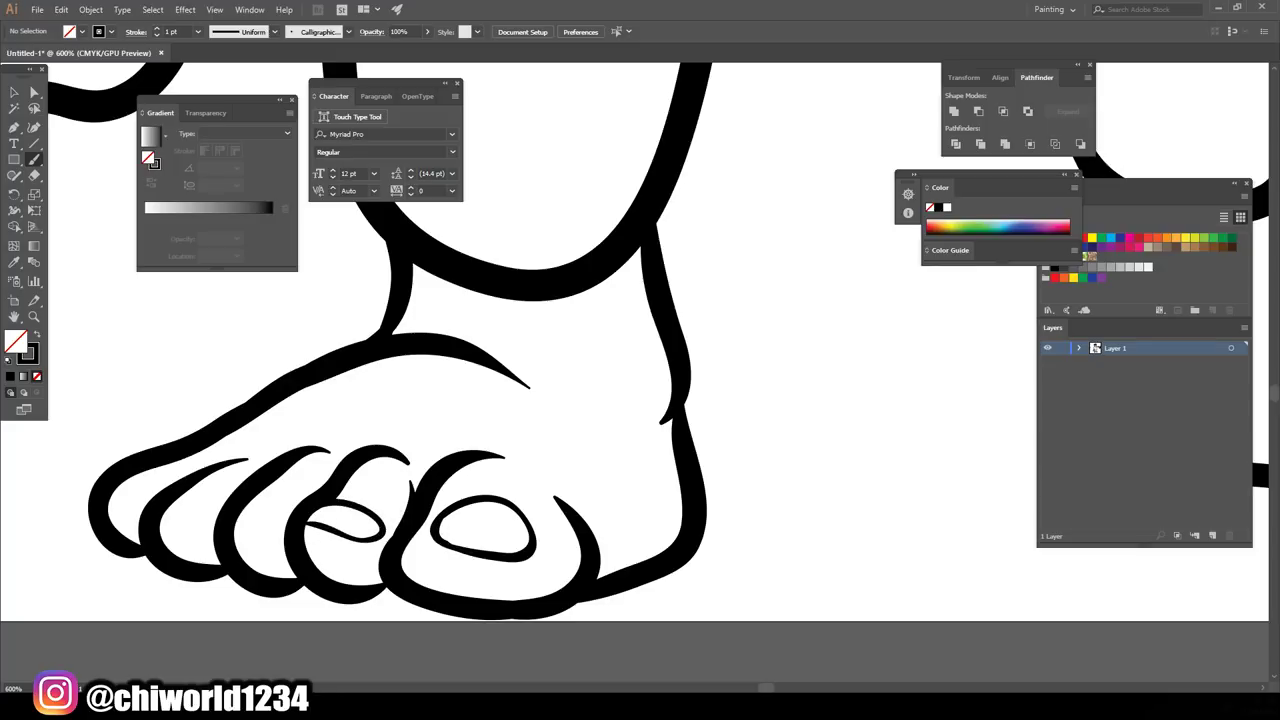
{"action": "left_click_drag", "start_coordinate": [290, 490], "coordinate": [240, 518]}
{"action": "left_click_drag", "start_coordinate": [160, 512], "coordinate": [223, 491]}
{"action": "left_click_drag", "start_coordinate": [108, 480], "coordinate": [135, 487]}
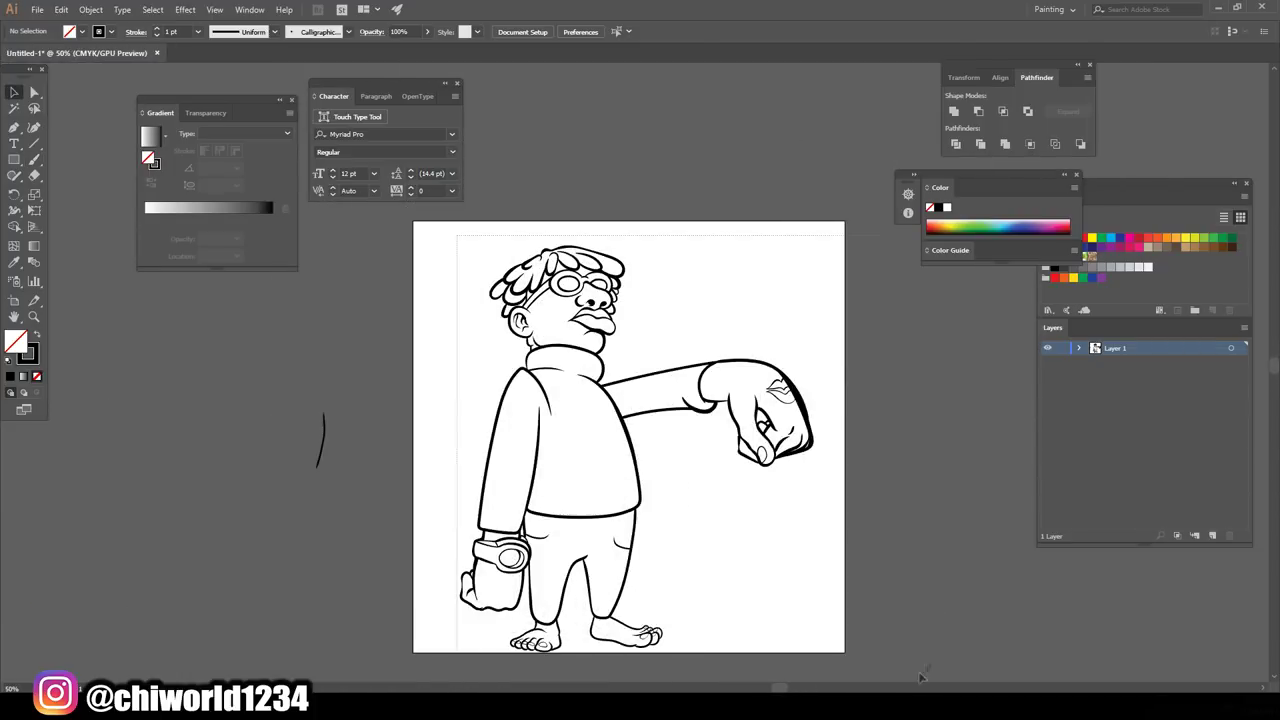
Step: Duplicate Layer 1 as a locked copy, keep working on Layer 1, and set the fill to orange
{"action": "key", "text": "ctrl+a"}
{"action": "left_click_drag", "start_coordinate": [1115, 348], "coordinate": [1212, 536]}
{"action": "left_click", "coordinate": [1061, 347]}
{"action": "left_click", "coordinate": [1118, 361]}
{"action": "left_click", "coordinate": [1204, 237]}
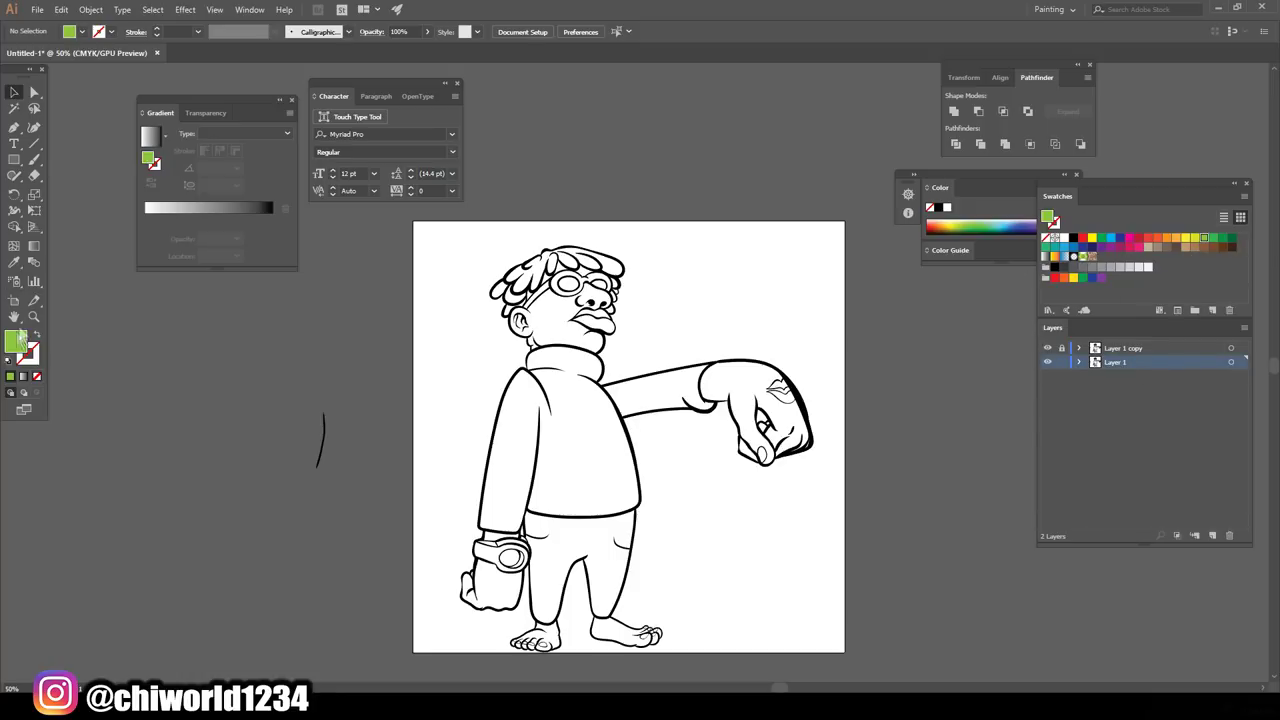
{"action": "left_click_drag", "start_coordinate": [1001, 557], "coordinate": [1001, 571]}
Step: Draw an orange rectangle over the artboard, send it to back, and isolate the character group
{"action": "key", "text": "m"}
{"action": "left_click_drag", "start_coordinate": [400, 222], "coordinate": [930, 682]}
{"action": "right_click", "coordinate": [771, 297]}
{"action": "left_click", "coordinate": [965, 551]}
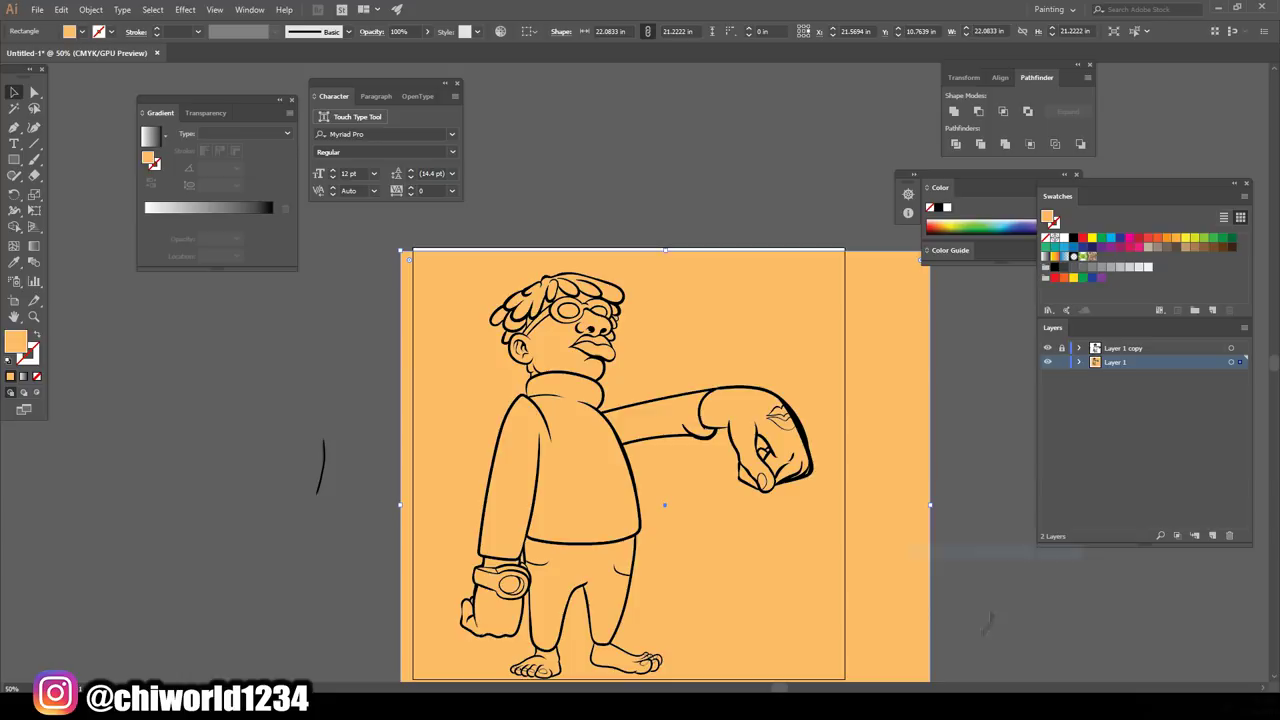
{"action": "key", "text": "ctrl+a"}
{"action": "right_click", "coordinate": [765, 333]}
{"action": "left_click", "coordinate": [829, 423]}
{"action": "key", "text": "ctrl+plus"}
{"action": "key", "text": "ctrl+plus"}
{"action": "key", "text": "ctrl+plus"}
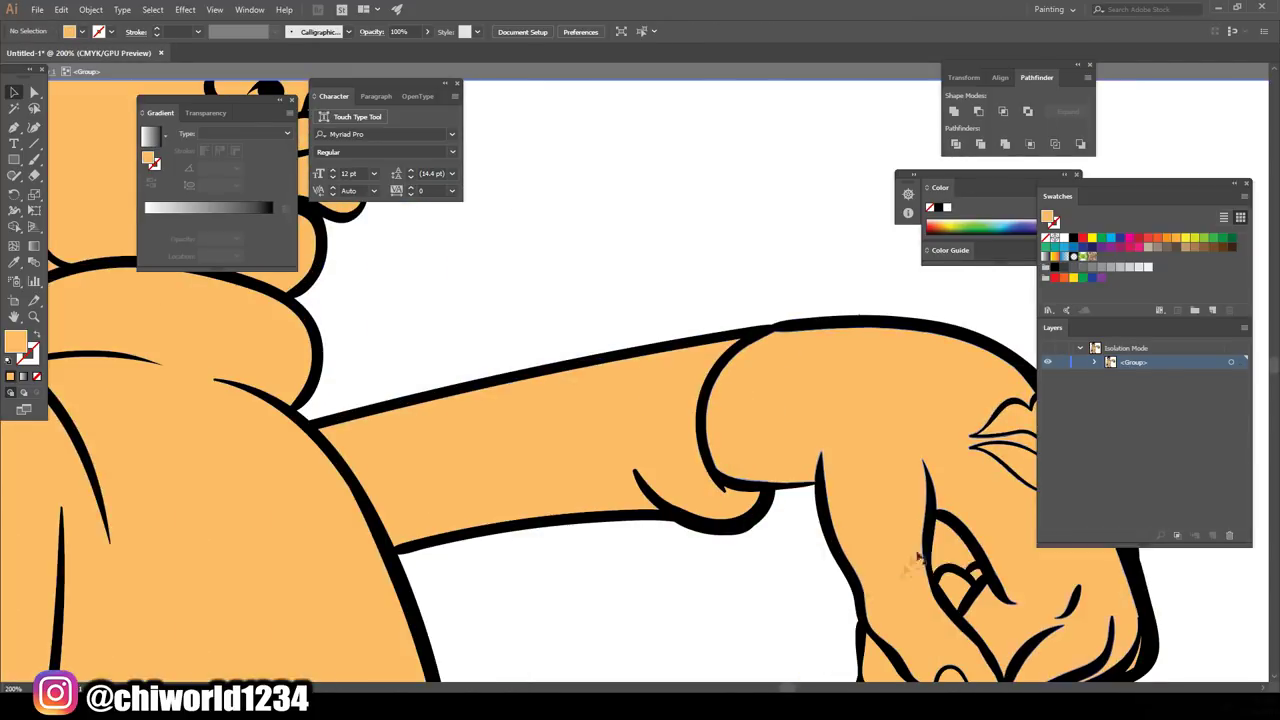
Step: Fill the sweater yellow-green and the trousers blue
{"action": "key", "text": "ctrl+minus"}
{"action": "key", "text": "ctrl+minus"}
{"action": "left_click", "coordinate": [609, 397]}
{"action": "left_click", "coordinate": [1201, 240]}
{"action": "scroll", "coordinate": [700, 400], "scroll_direction": "down", "scroll_amount": 5}
{"action": "left_click", "coordinate": [600, 550]}
{"action": "left_click", "coordinate": [1110, 238]}
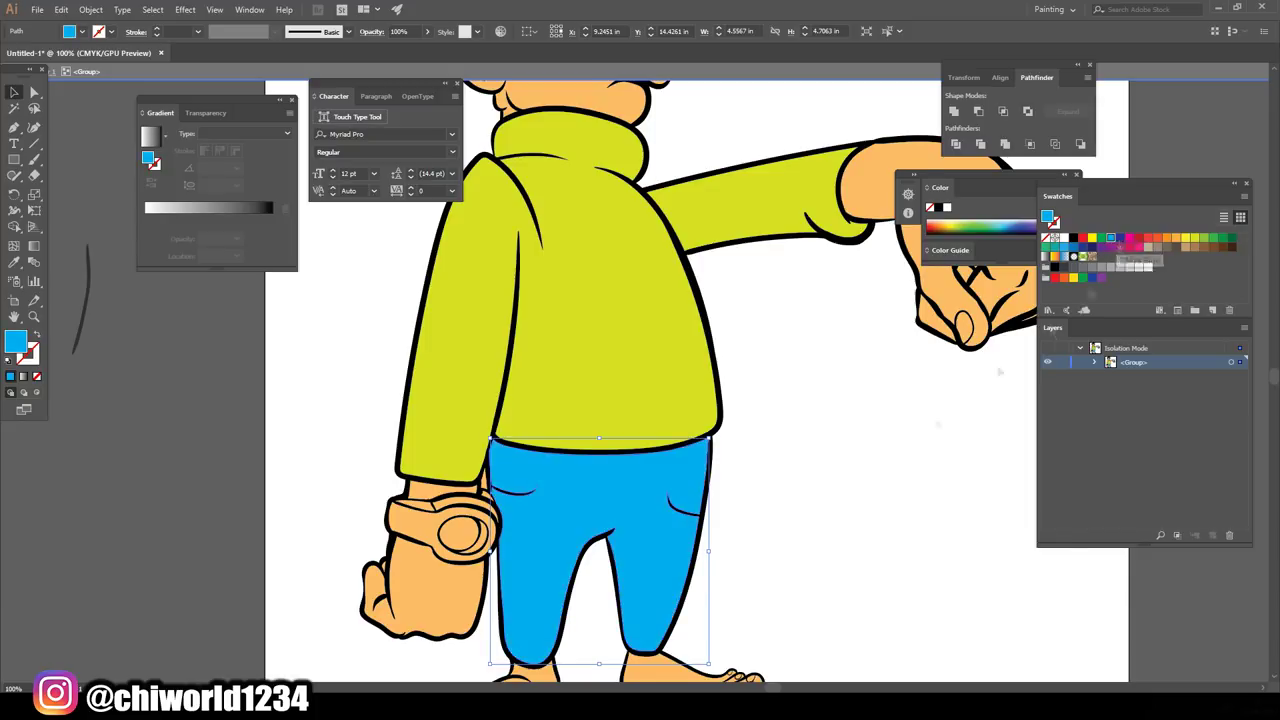
Step: Select the right foot, exit Isolation Mode, and expand the group's paths in Layers
{"action": "key", "text": "ctrl+plus"}
{"action": "left_click", "coordinate": [770, 500]}
{"action": "key", "text": "ctrl+minus"}
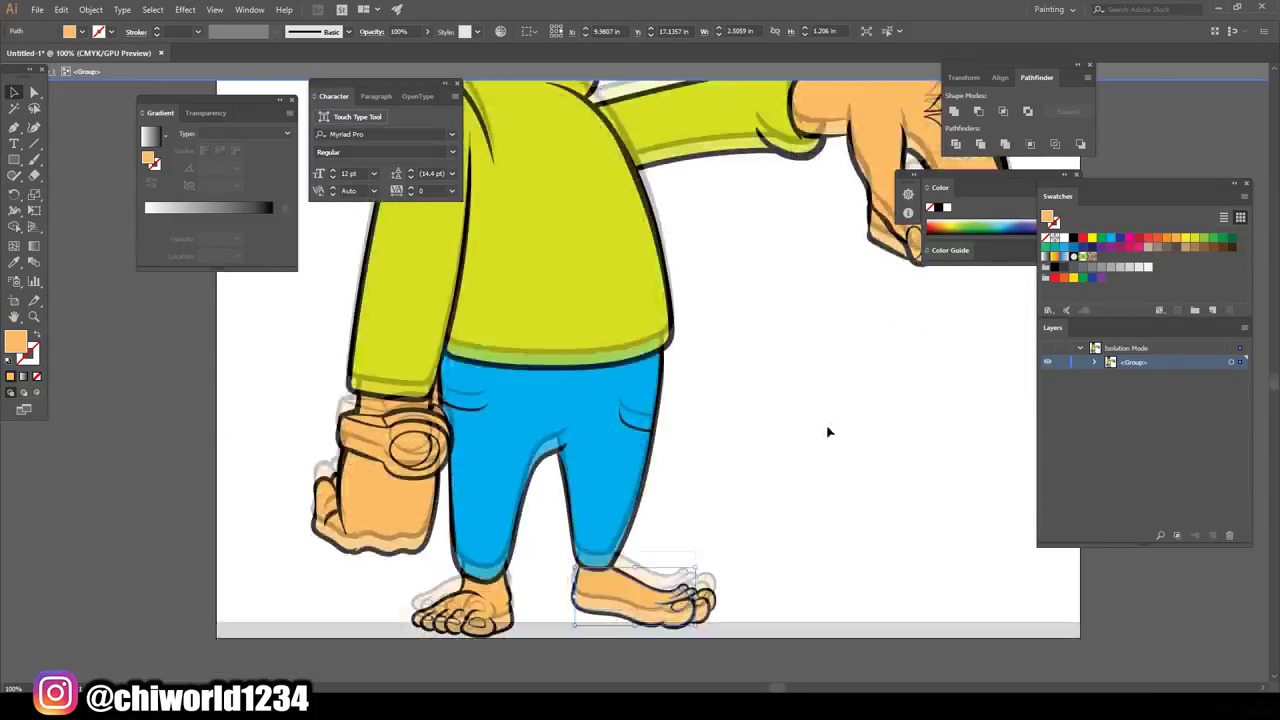
{"action": "key", "text": "ctrl+minus"}
{"action": "key", "text": "Escape"}
{"action": "left_click", "coordinate": [1094, 376]}
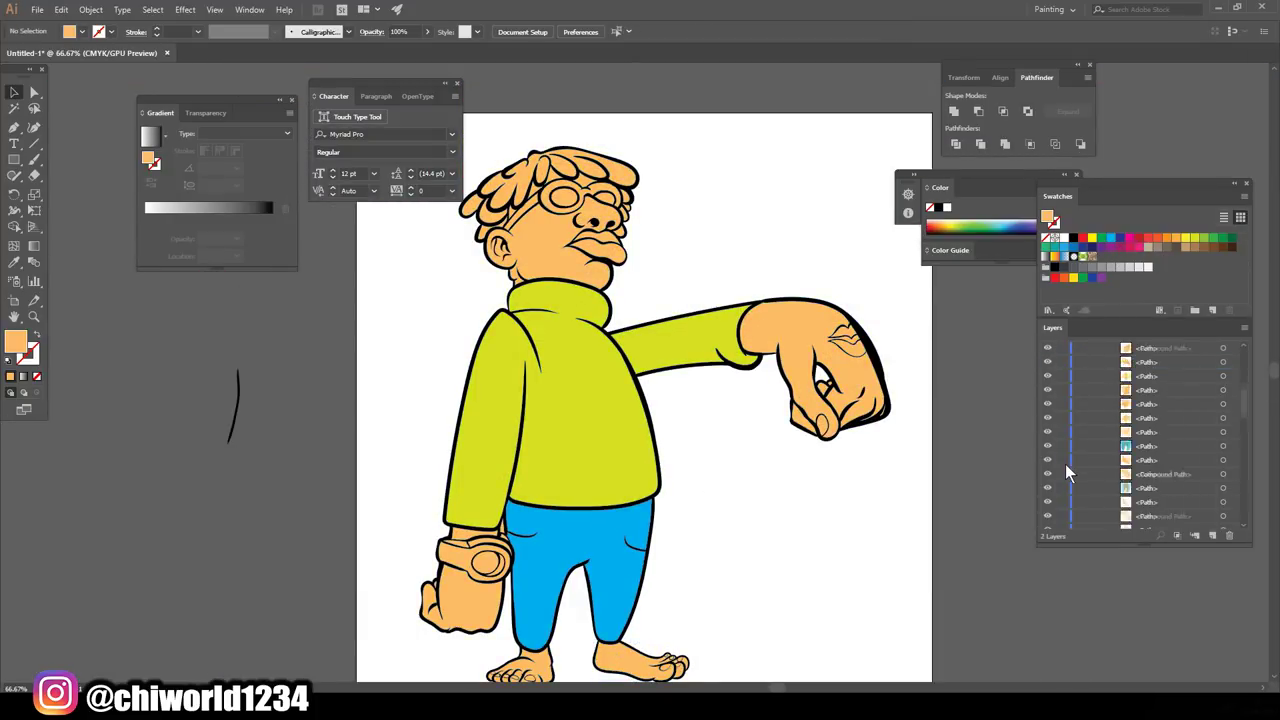
{"action": "scroll", "coordinate": [785, 407], "scroll_direction": "down", "scroll_amount": 1}
Step: Isolate the group and fill the outstretched hand a lighter brown via the Color Picker
{"action": "right_click", "coordinate": [857, 270]}
{"action": "left_click", "coordinate": [915, 380]}
{"action": "left_click", "coordinate": [840, 340]}
{"action": "left_click", "coordinate": [1205, 248]}
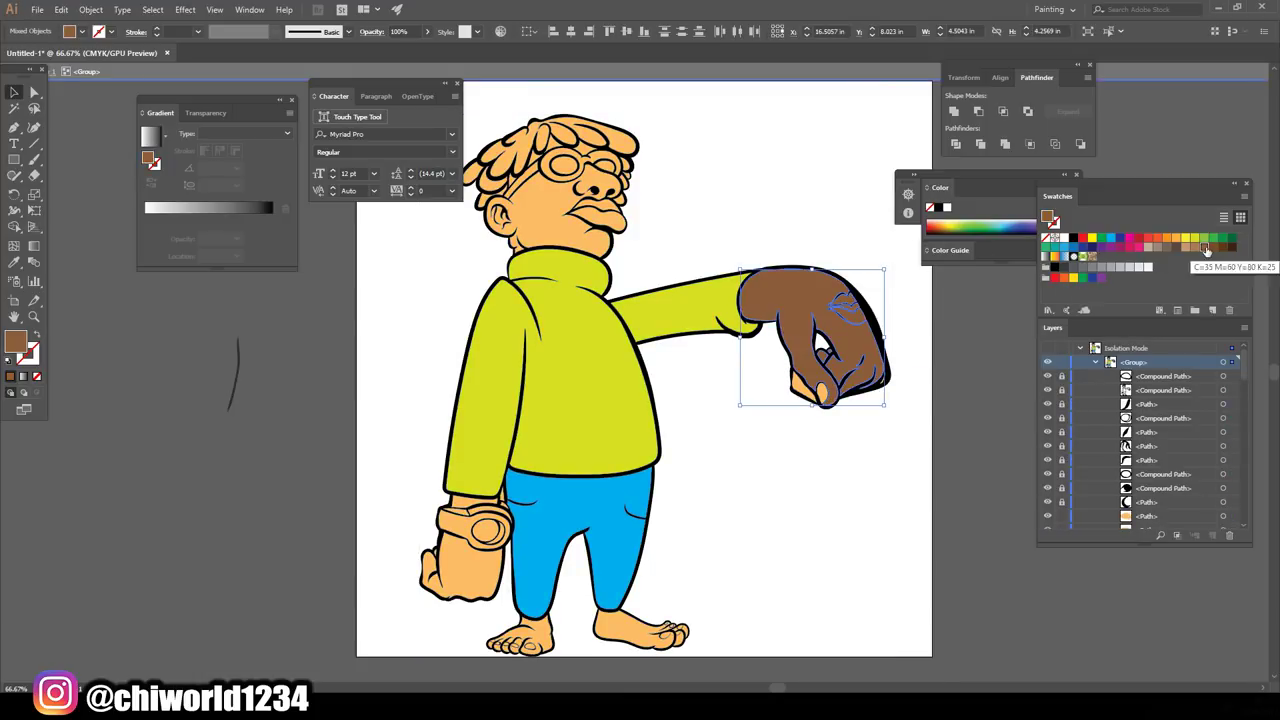
{"action": "double_click", "coordinate": [16, 342]}
{"action": "left_click", "coordinate": [926, 443]}
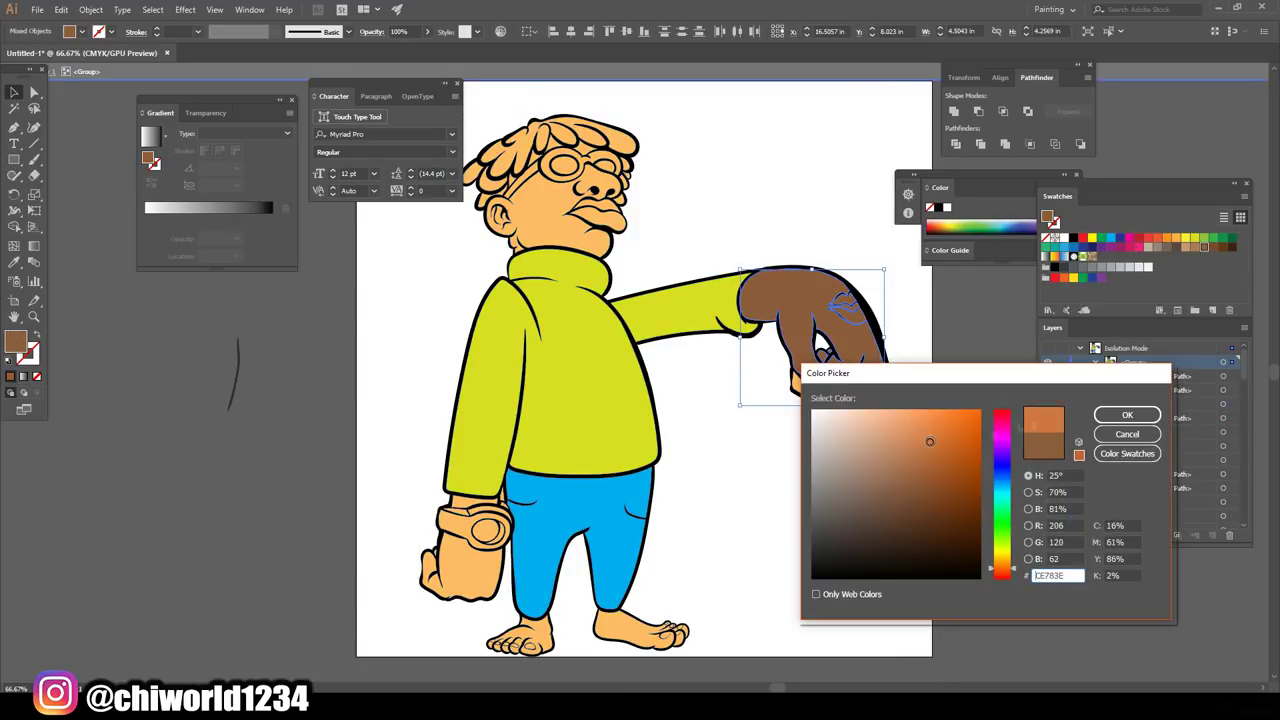
{"action": "left_click", "coordinate": [1051, 414]}
Step: Marquee-select the fingers, fist, feet and face and eyedrop the hand's brown onto them
{"action": "mouse_move", "coordinate": [810, 410]}
{"action": "left_mouse_down"}
{"action": "mouse_move", "coordinate": [445, 624]}
{"action": "mouse_move", "coordinate": [700, 612]}
{"action": "left_mouse_up"}
{"action": "left_click_drag", "start_coordinate": [640, 260], "coordinate": [516, 186]}
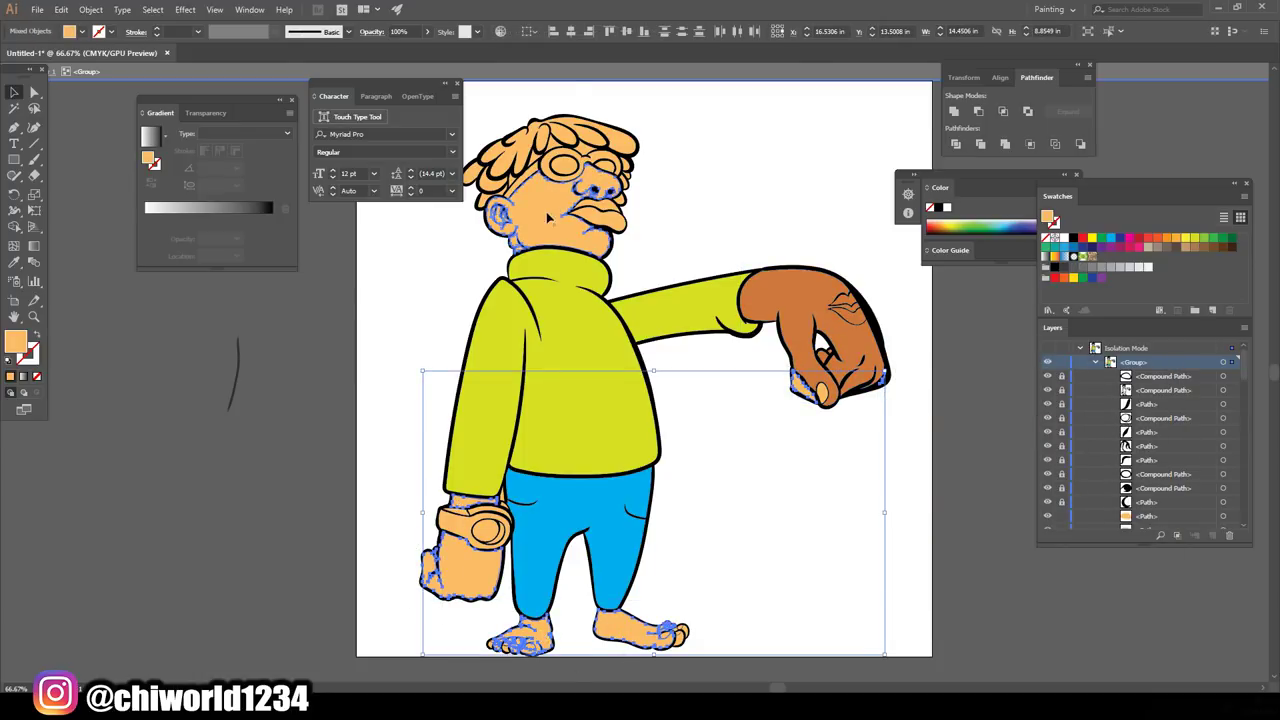
{"action": "key", "text": "i"}
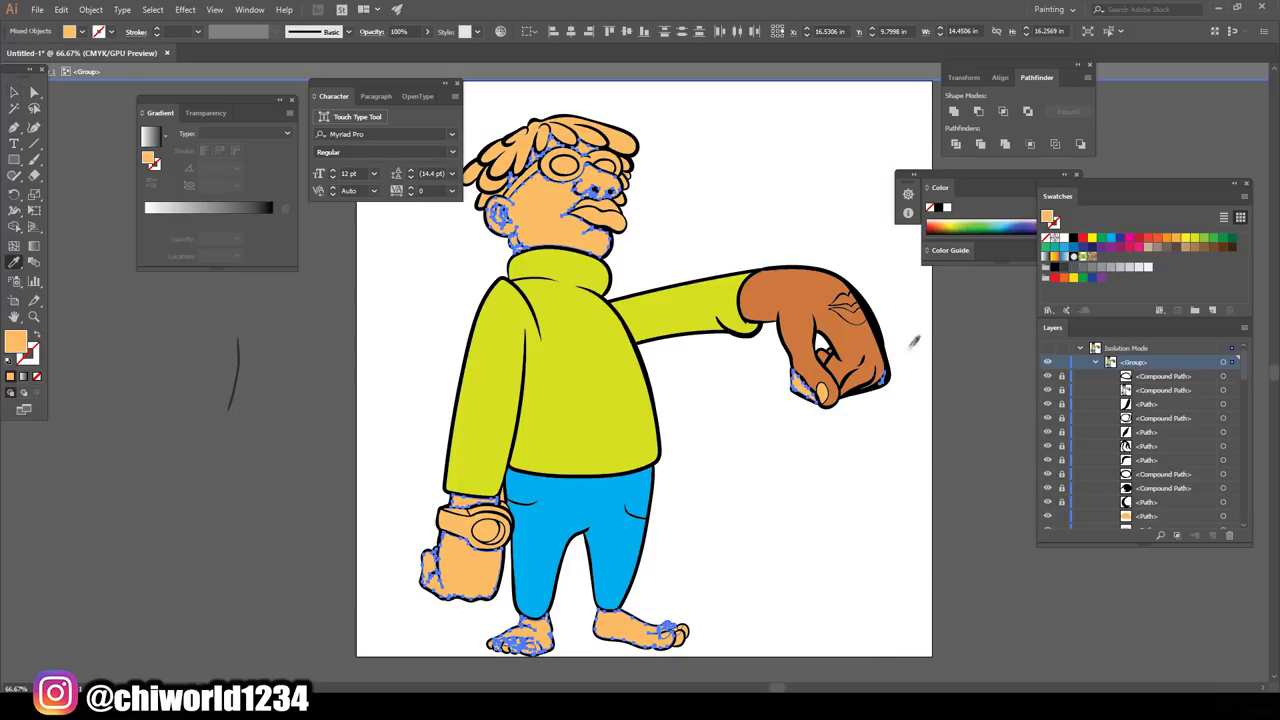
{"action": "left_click", "coordinate": [800, 320]}
Step: Recolour the remaining light-orange toes with the skin brown
{"action": "key", "text": "ctrl+shift+a"}
{"action": "scroll", "coordinate": [797, 567], "scroll_direction": "up", "scroll_amount": 3}
{"action": "left_click", "coordinate": [884, 650]}
{"action": "left_click", "coordinate": [888, 614], "text": "shift"}
{"action": "key", "text": "i"}
{"action": "left_click", "coordinate": [862, 640]}
{"action": "key", "text": "ctrl+shift+a"}
{"action": "left_click", "coordinate": [880, 615]}
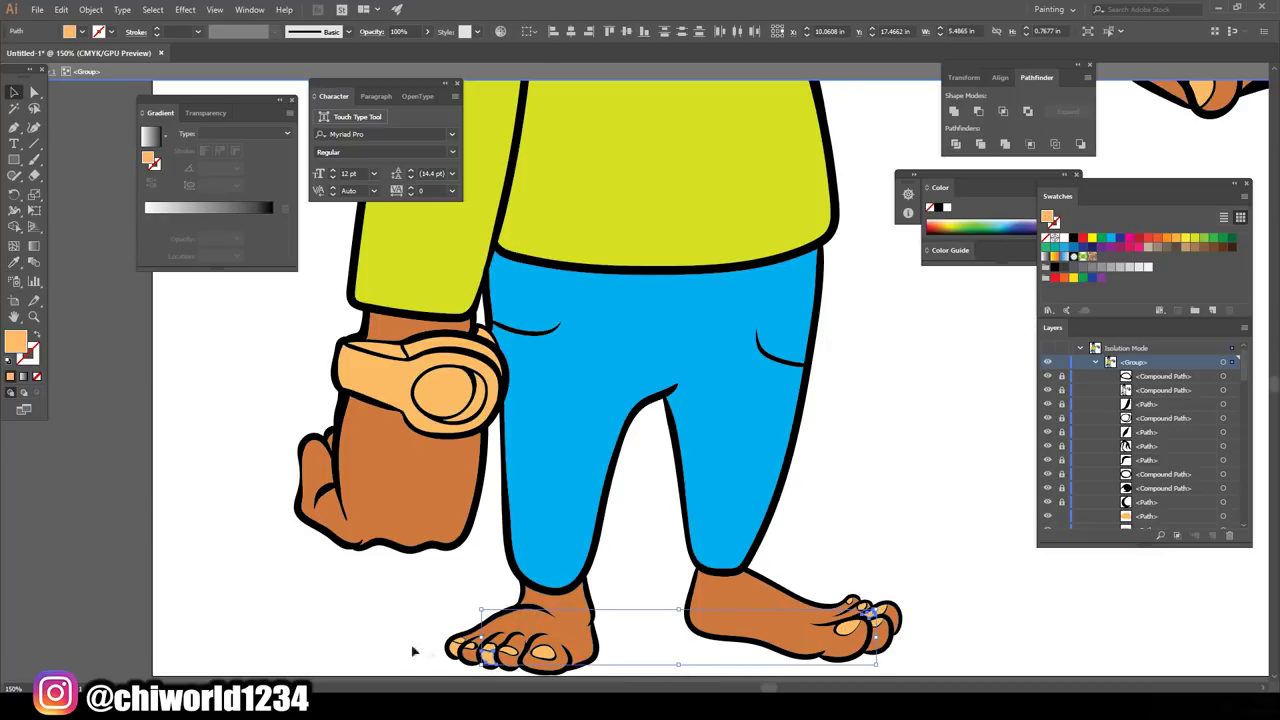
{"action": "key", "text": "ctrl+shift+a"}
Step: Fill the dreadlocks hot pink
{"action": "key", "text": "ctrl+0"}
{"action": "scroll", "coordinate": [767, 457], "scroll_direction": "up", "scroll_amount": 5}
{"action": "scroll", "coordinate": [767, 457], "scroll_direction": "up", "scroll_amount": 2}
{"action": "left_click", "coordinate": [783, 452]}
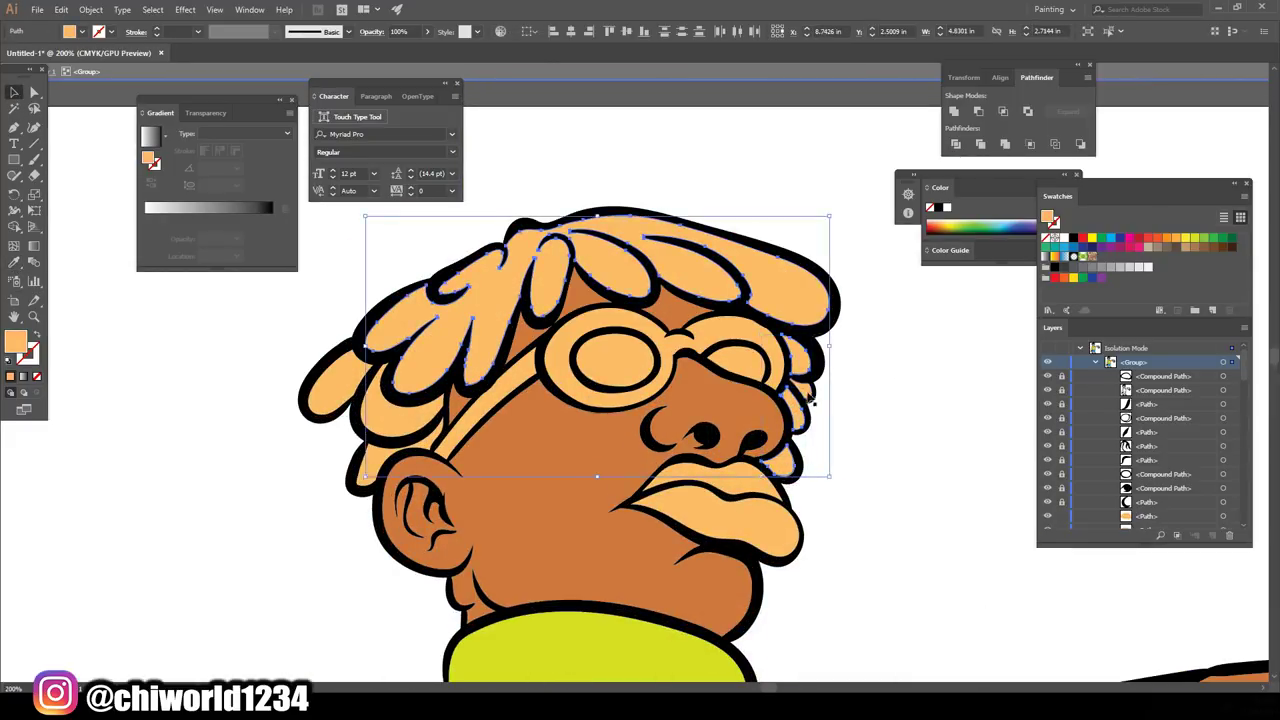
{"action": "left_click", "coordinate": [1129, 240]}
{"action": "key", "text": "ctrl+shift+a"}
{"action": "key", "text": "ctrl+0"}
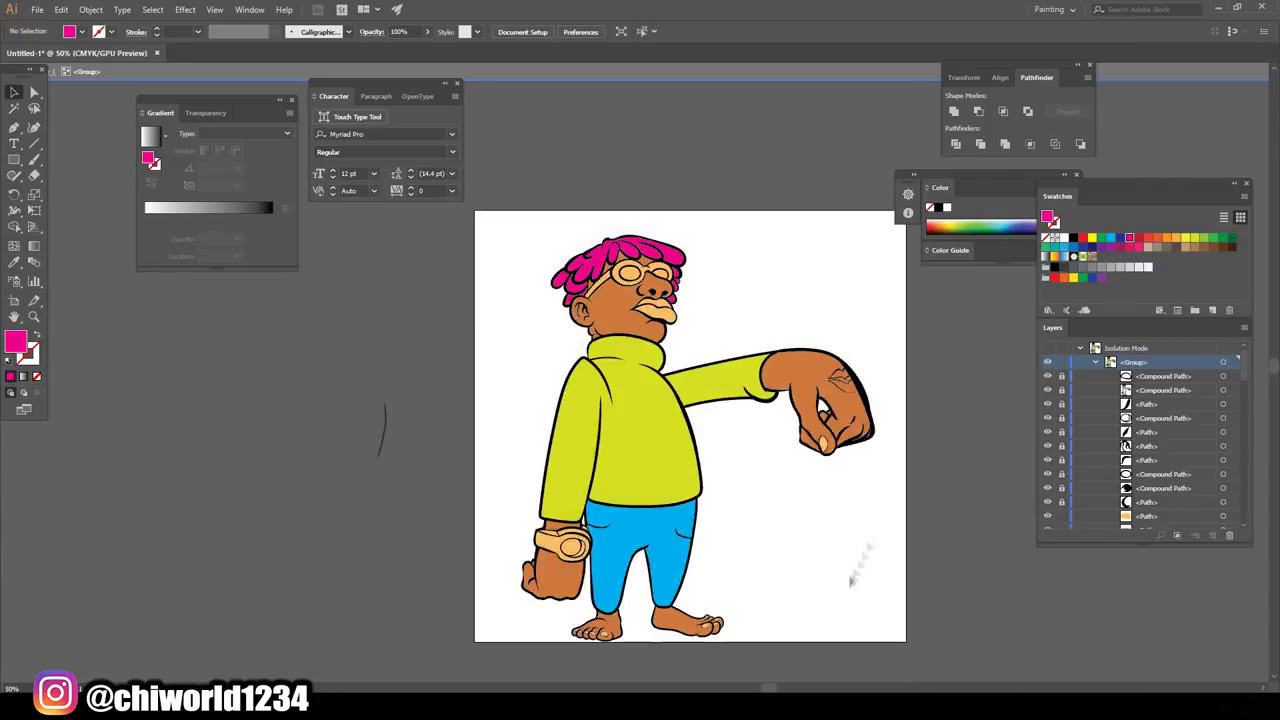
Step: Fill the leaf mark on the hand green
{"action": "scroll", "coordinate": [865, 380], "scroll_direction": "up", "scroll_amount": 5}
{"action": "left_click", "coordinate": [865, 380]}
{"action": "left_click", "coordinate": [1204, 238]}
{"action": "key", "text": "ctrl+shift+a"}
{"action": "scroll", "coordinate": [342, 561], "scroll_direction": "down", "scroll_amount": 3}
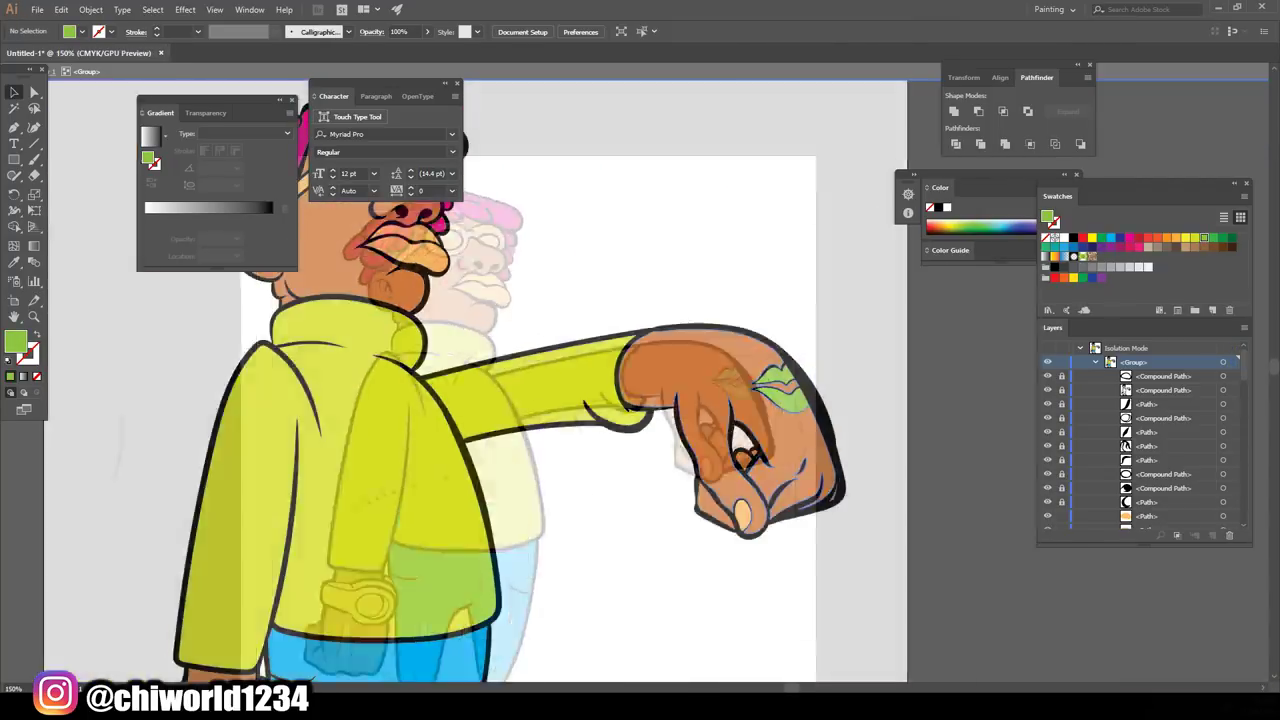
{"action": "scroll", "coordinate": [635, 368], "scroll_direction": "up", "scroll_amount": 3}
Step: Select the whole watch and fill it beige
{"action": "left_click", "coordinate": [535, 505]}
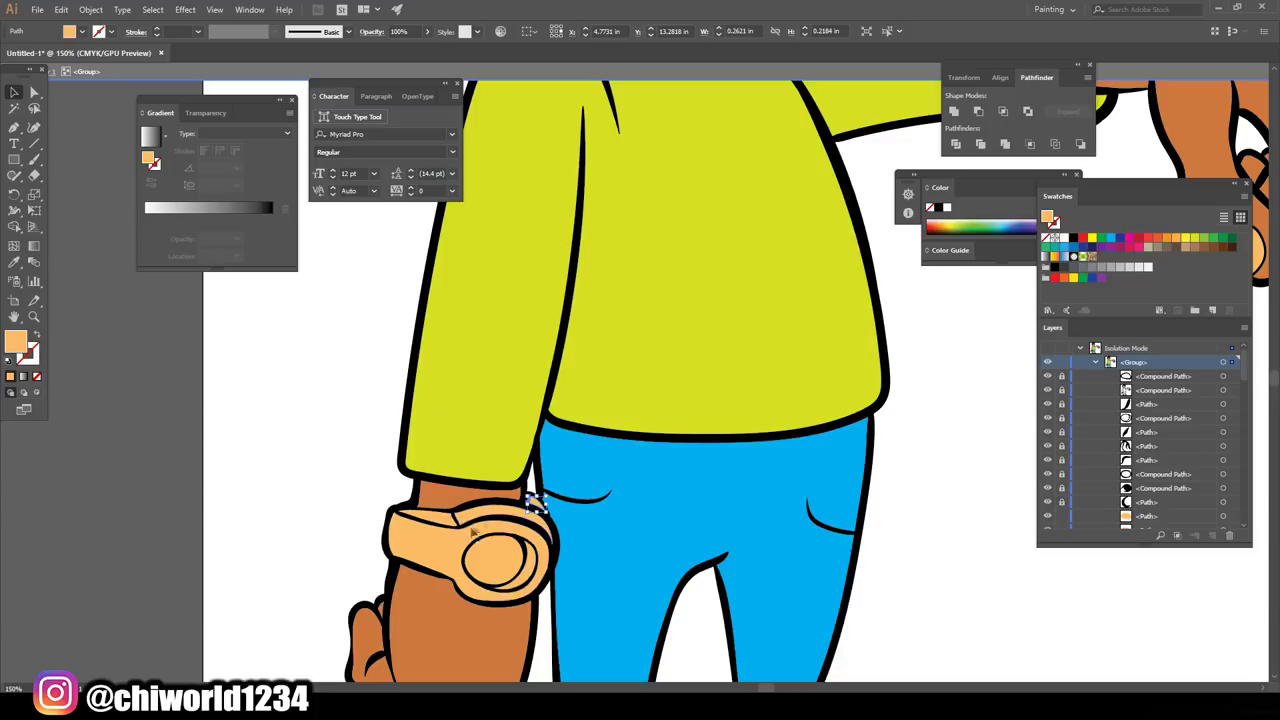
{"action": "left_click", "coordinate": [535, 507], "text": "shift"}
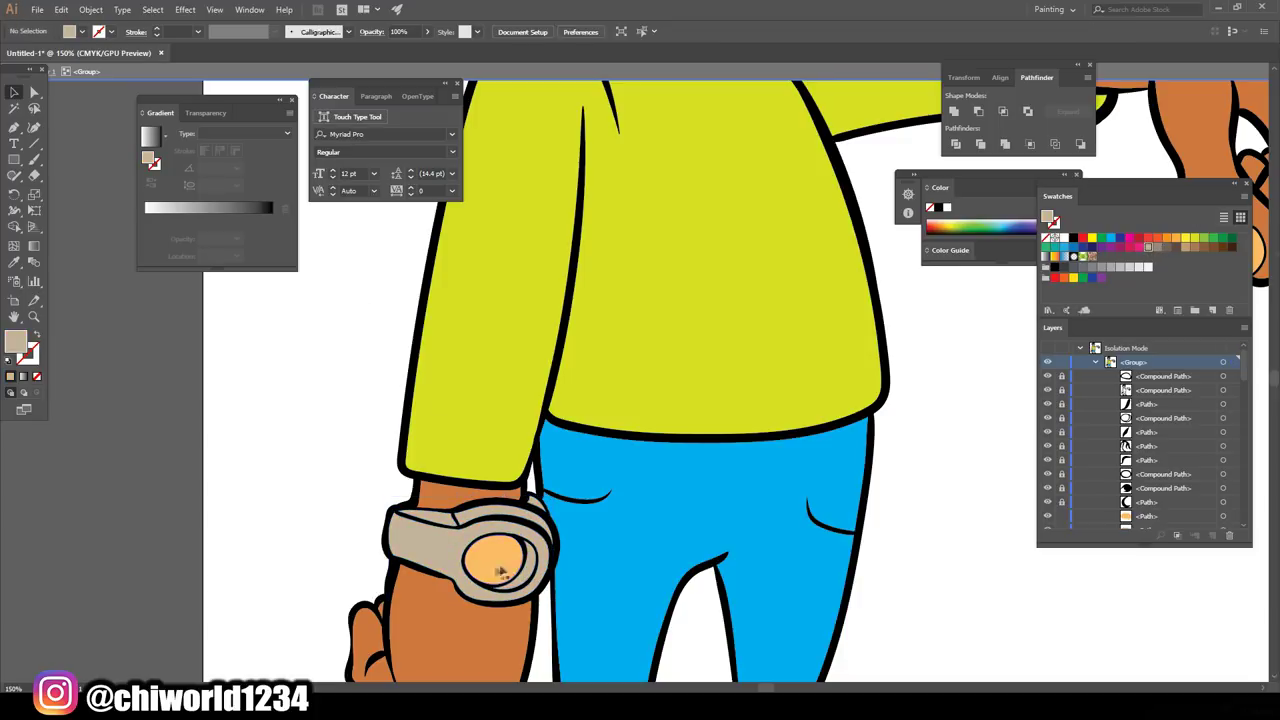
{"action": "left_click", "coordinate": [1110, 238]}
{"action": "key", "text": "ctrl+shift+a"}
{"action": "scroll", "coordinate": [640, 400], "scroll_direction": "down", "scroll_amount": 3}
{"action": "scroll", "coordinate": [620, 200], "scroll_direction": "up", "scroll_amount": 5}
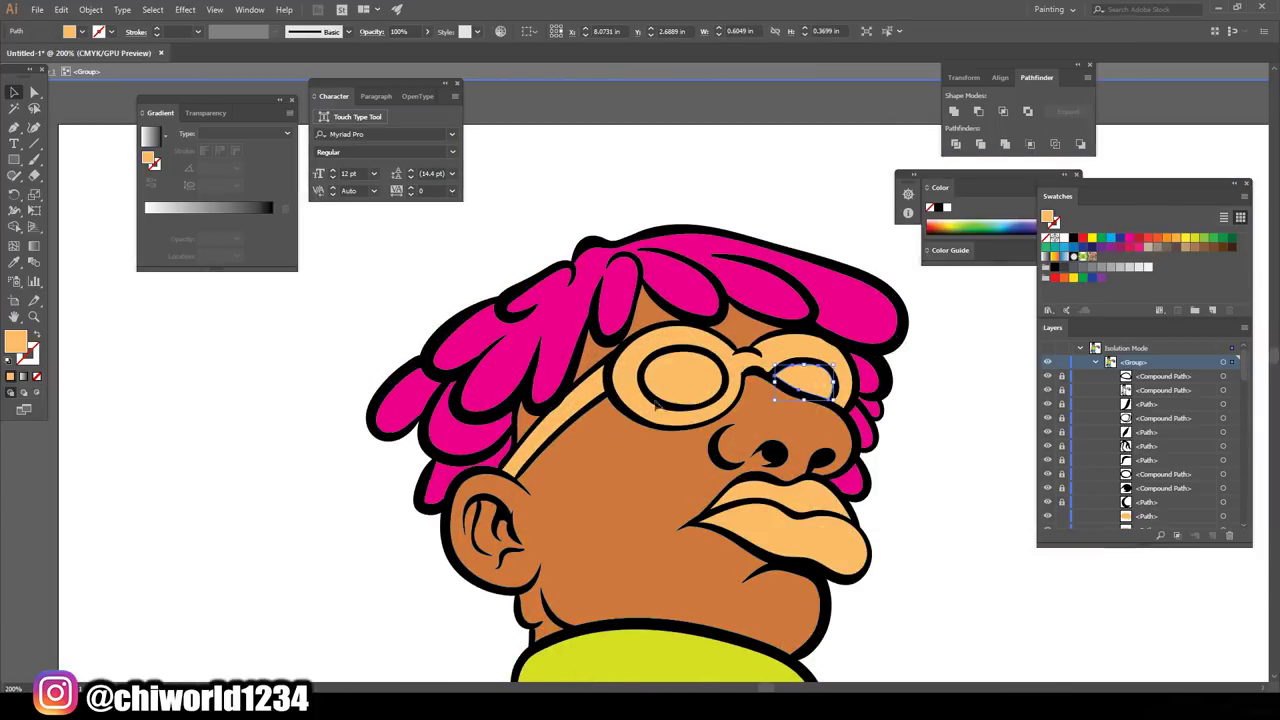
Step: Try red, salmon and yellow swatches on the glasses
{"action": "left_click", "coordinate": [1128, 242]}
{"action": "left_click", "coordinate": [1153, 241]}
{"action": "left_click", "coordinate": [1196, 238]}
Step: Set both lips to salmon pink via the Color Picker, shifting the hue to 7°
{"action": "left_click", "coordinate": [735, 495]}
{"action": "double_click", "coordinate": [15, 343]}
{"action": "left_click_drag", "start_coordinate": [1003, 566], "coordinate": [1012, 578]}
{"action": "left_click", "coordinate": [1127, 414]}
{"action": "left_click", "coordinate": [750, 540]}
{"action": "double_click", "coordinate": [15, 343]}
{"action": "left_click", "coordinate": [1127, 414]}
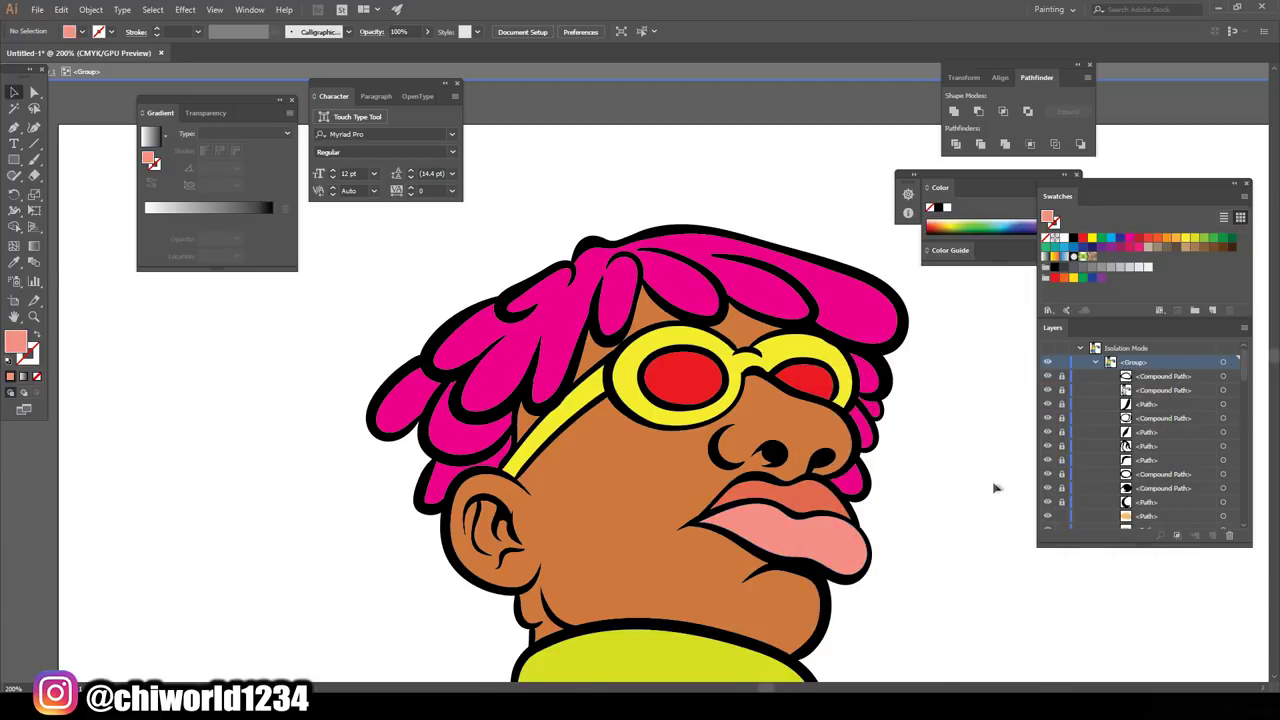
Step: Zoom to the head and isolate the glasses group
{"action": "key", "text": "ctrl+minus"}
{"action": "key", "text": "ctrl+minus"}
{"action": "key", "text": "ctrl+minus"}
{"action": "scroll", "coordinate": [885, 480], "scroll_direction": "down", "scroll_amount": 1}
{"action": "key", "text": "ctrl+plus"}
{"action": "key", "text": "ctrl+plus"}
{"action": "key", "text": "ctrl+plus"}
{"action": "key", "text": "ctrl+plus"}
{"action": "left_click", "coordinate": [700, 258]}
{"action": "right_click", "coordinate": [700, 258]}
{"action": "left_click", "coordinate": [757, 346]}
Step: Make the glasses frame and headband white and the lenses dark blue, then exit isolation
{"action": "left_click", "coordinate": [500, 330], "text": "shift"}
{"action": "left_click", "coordinate": [1060, 237]}
{"action": "left_click", "coordinate": [675, 305]}
{"action": "left_click", "coordinate": [855, 312], "text": "shift"}
{"action": "left_click", "coordinate": [1091, 245]}
{"action": "key", "text": "Escape"}
{"action": "key", "text": "ctrl+minus"}
{"action": "key", "text": "ctrl+minus"}
{"action": "key", "text": "ctrl+minus"}
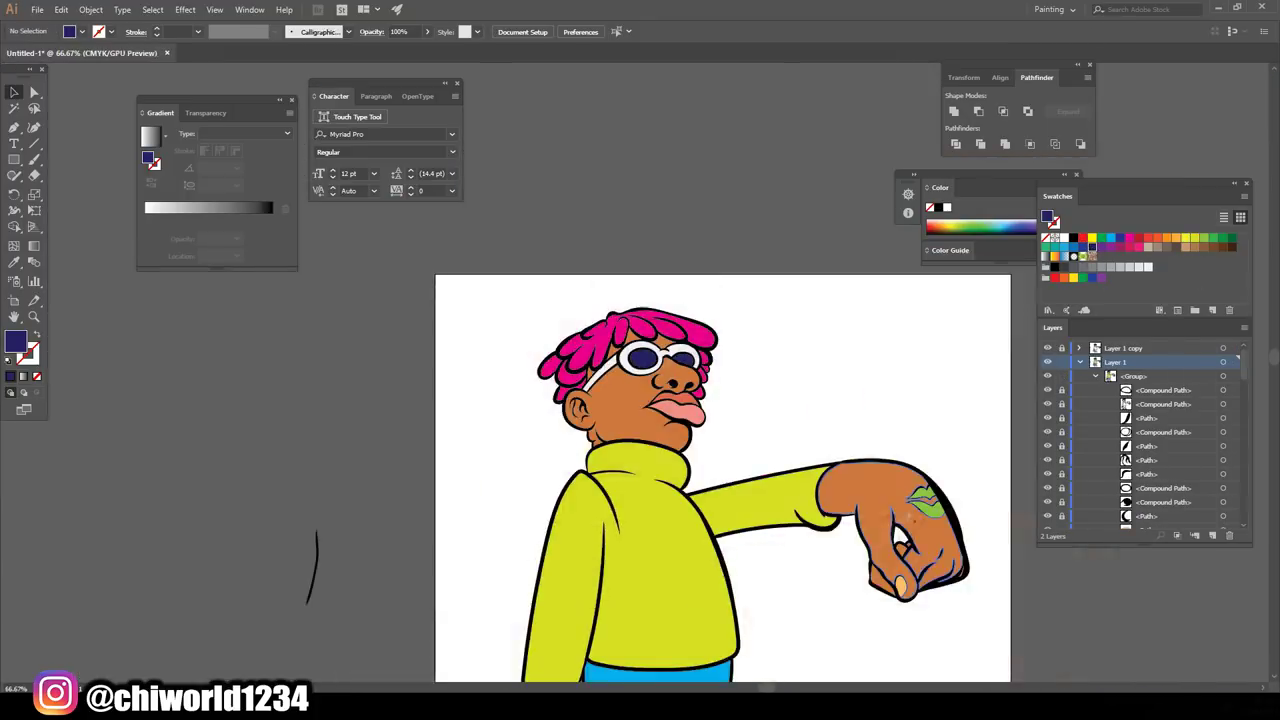
Step: Add a new shading layer and set the fill to a darker olive sampled from the sweater
{"action": "left_click", "coordinate": [1080, 361]}
{"action": "left_click", "coordinate": [1212, 535]}
{"action": "scroll", "coordinate": [863, 560], "scroll_direction": "down", "scroll_amount": 2}
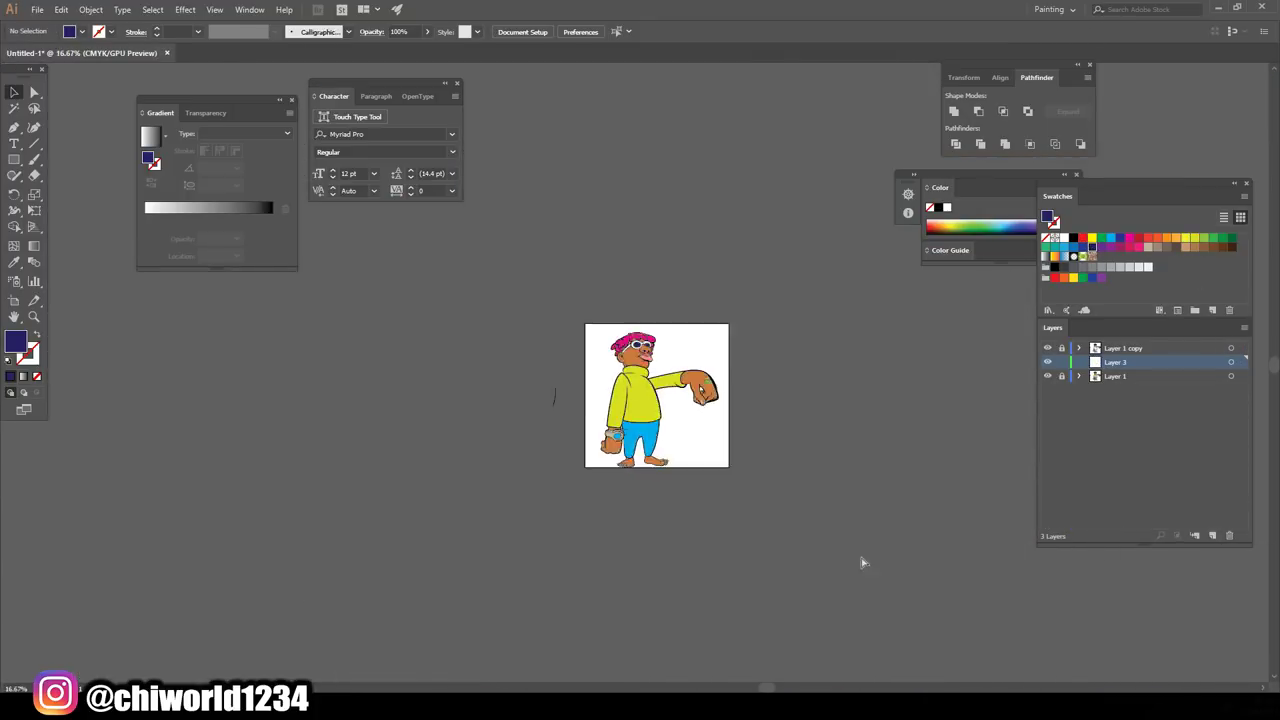
{"action": "scroll", "coordinate": [823, 523], "scroll_direction": "up", "scroll_amount": 6}
{"action": "key", "text": "i"}
{"action": "left_click", "coordinate": [828, 518]}
{"action": "double_click", "coordinate": [1048, 218]}
{"action": "left_click", "coordinate": [971, 508]}
{"action": "left_click", "coordinate": [1128, 412]}
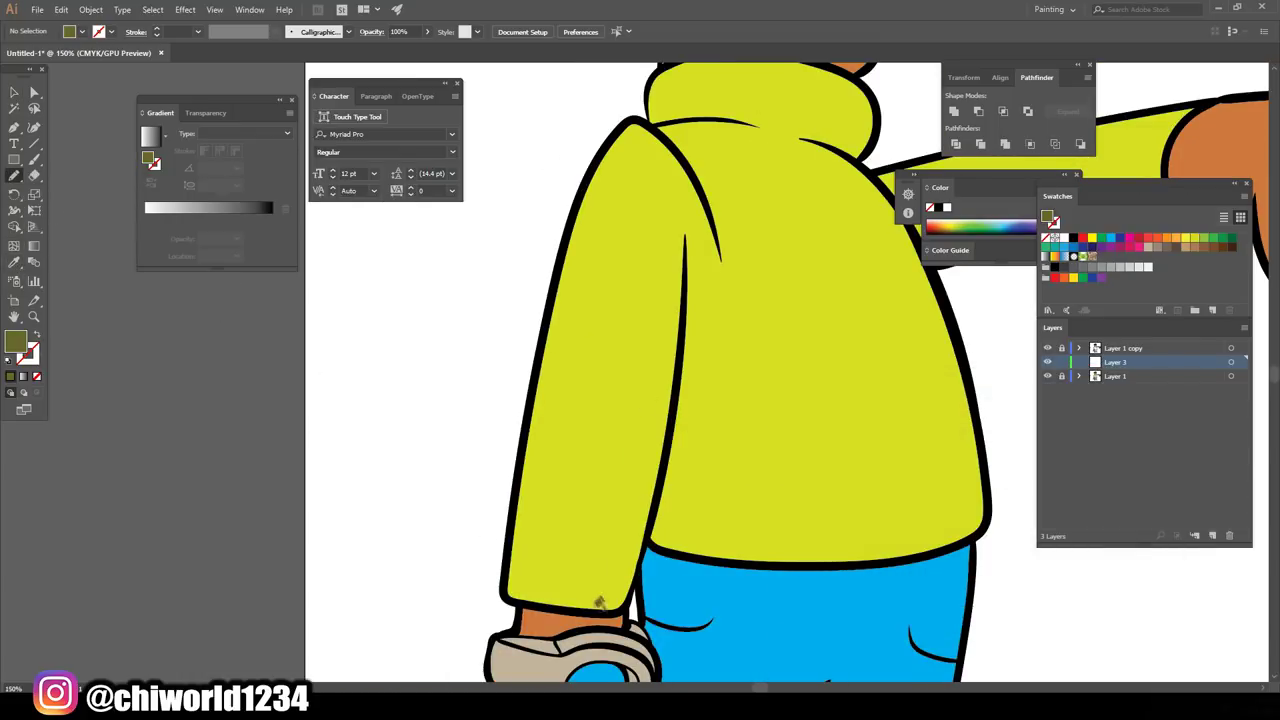
Step: Draw olive shadow shapes on the arm and along the torso outline
{"action": "left_click_drag", "start_coordinate": [552, 318], "coordinate": [568, 608]}
{"action": "scroll", "coordinate": [808, 477], "scroll_direction": "down", "scroll_amount": 3}
{"action": "scroll", "coordinate": [806, 468], "scroll_direction": "up", "scroll_amount": 5}
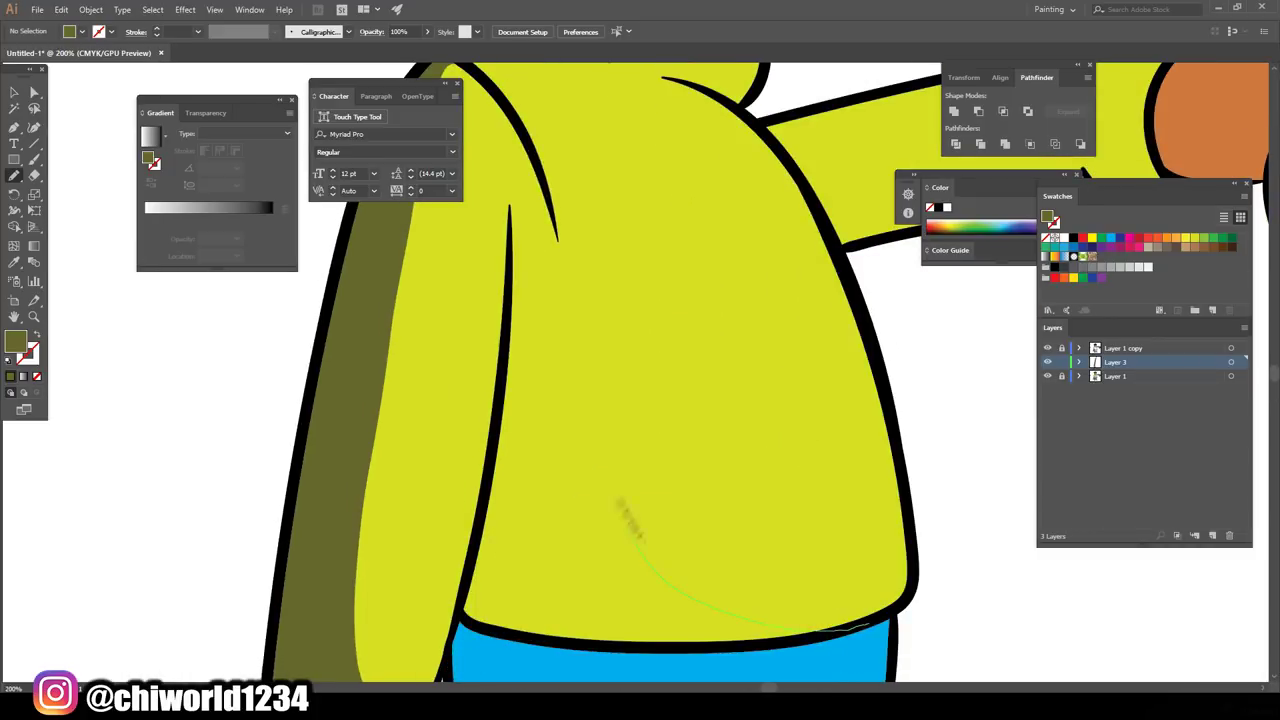
{"action": "left_click_drag", "start_coordinate": [510, 212], "coordinate": [465, 607]}
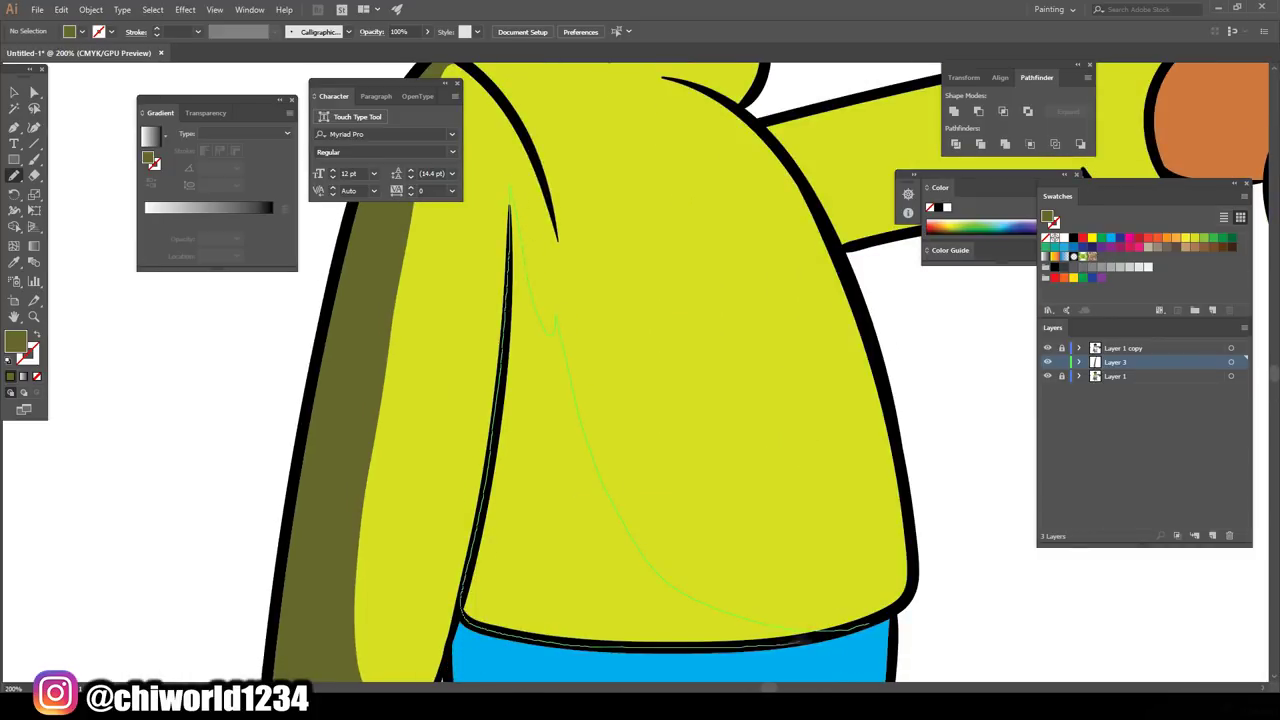
{"action": "left_click_drag", "start_coordinate": [910, 608], "coordinate": [929, 486]}
{"action": "scroll", "coordinate": [910, 486], "scroll_direction": "down", "scroll_amount": 3}
{"action": "scroll", "coordinate": [632, 476], "scroll_direction": "up", "scroll_amount": 4}
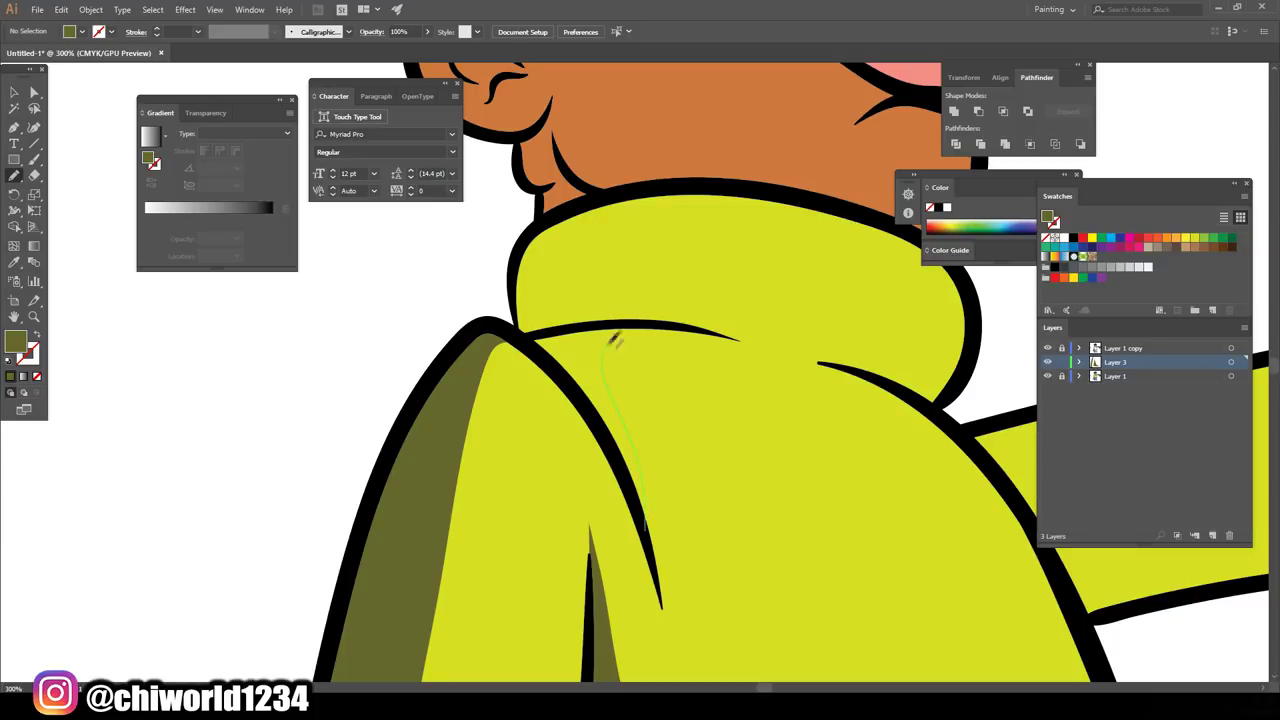
{"action": "left_click_drag", "start_coordinate": [646, 528], "coordinate": [621, 572]}
{"action": "scroll", "coordinate": [1131, 591], "scroll_direction": "down", "scroll_amount": 3}
{"action": "scroll", "coordinate": [829, 534], "scroll_direction": "up", "scroll_amount": 4}
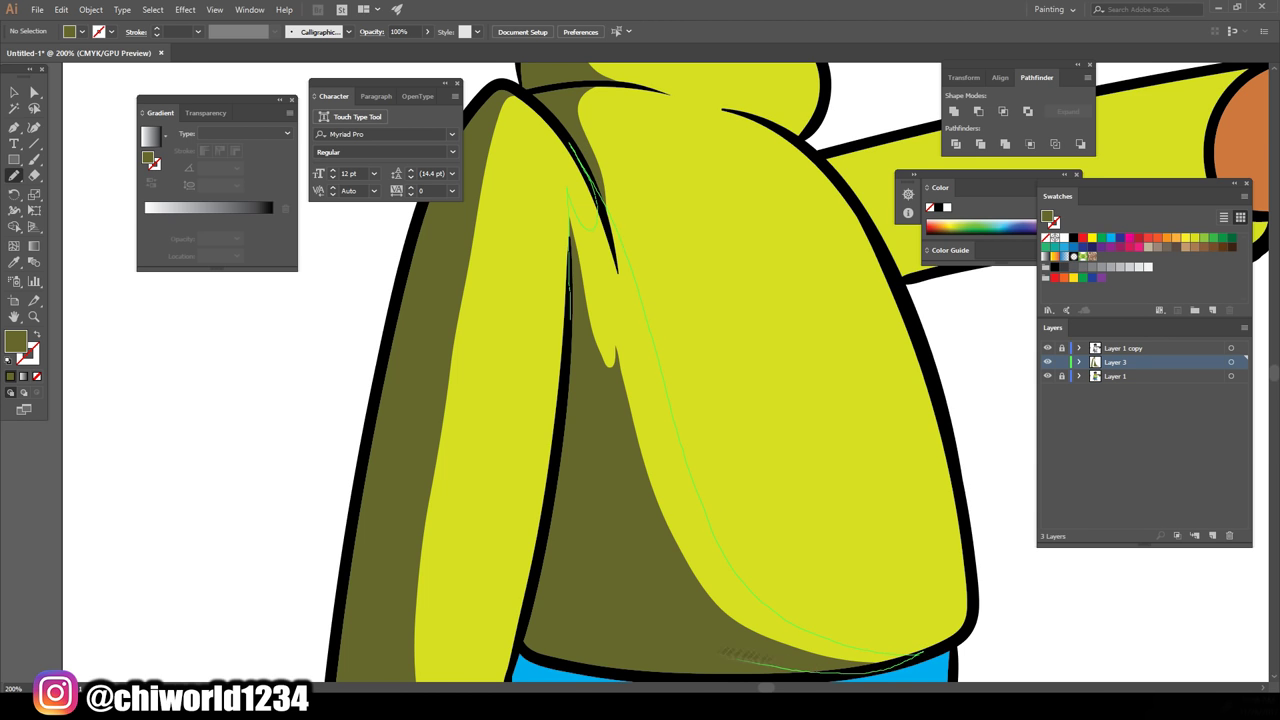
Step: Add more olive shadows on the torso, sweater and outstretched arm
{"action": "left_click_drag", "start_coordinate": [724, 656], "coordinate": [590, 420]}
{"action": "scroll", "coordinate": [687, 561], "scroll_direction": "down", "scroll_amount": 3}
{"action": "scroll", "coordinate": [756, 554], "scroll_direction": "up", "scroll_amount": 4}
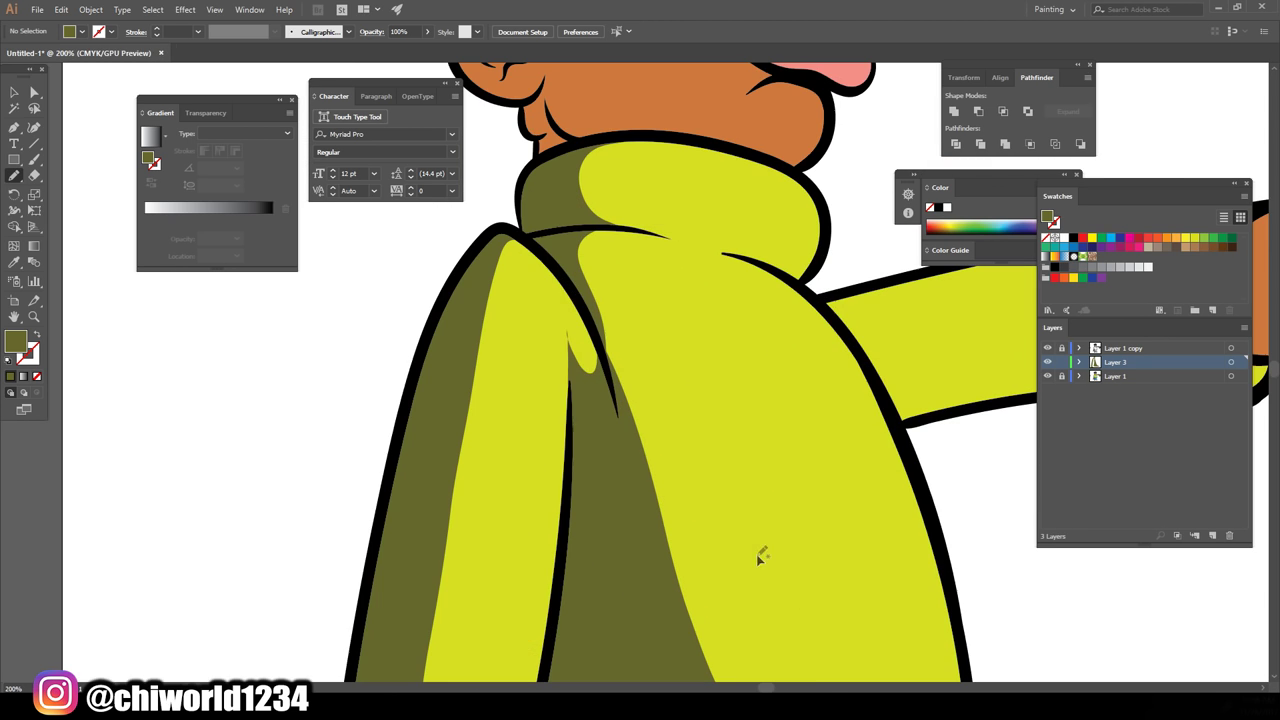
{"action": "left_click_drag", "start_coordinate": [613, 428], "coordinate": [610, 425]}
{"action": "scroll", "coordinate": [880, 591], "scroll_direction": "down", "scroll_amount": 3}
{"action": "scroll", "coordinate": [876, 566], "scroll_direction": "up", "scroll_amount": 4}
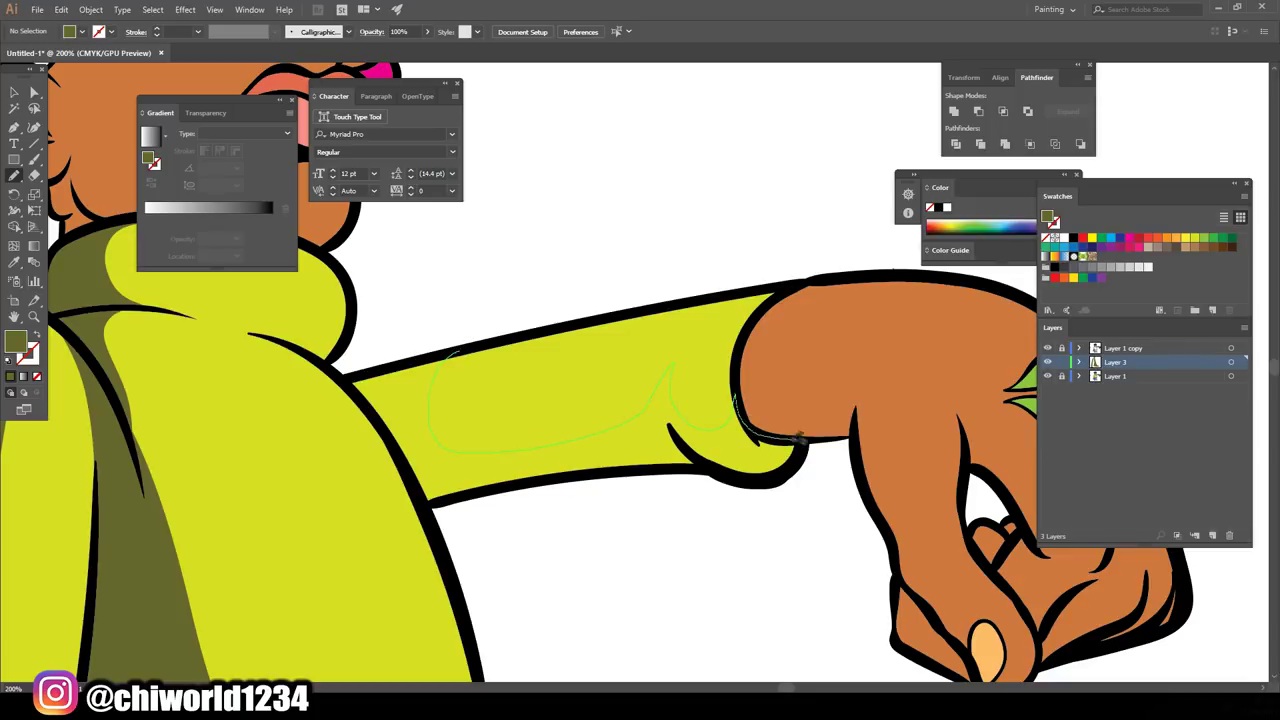
{"action": "left_click_drag", "start_coordinate": [362, 392], "coordinate": [368, 398]}
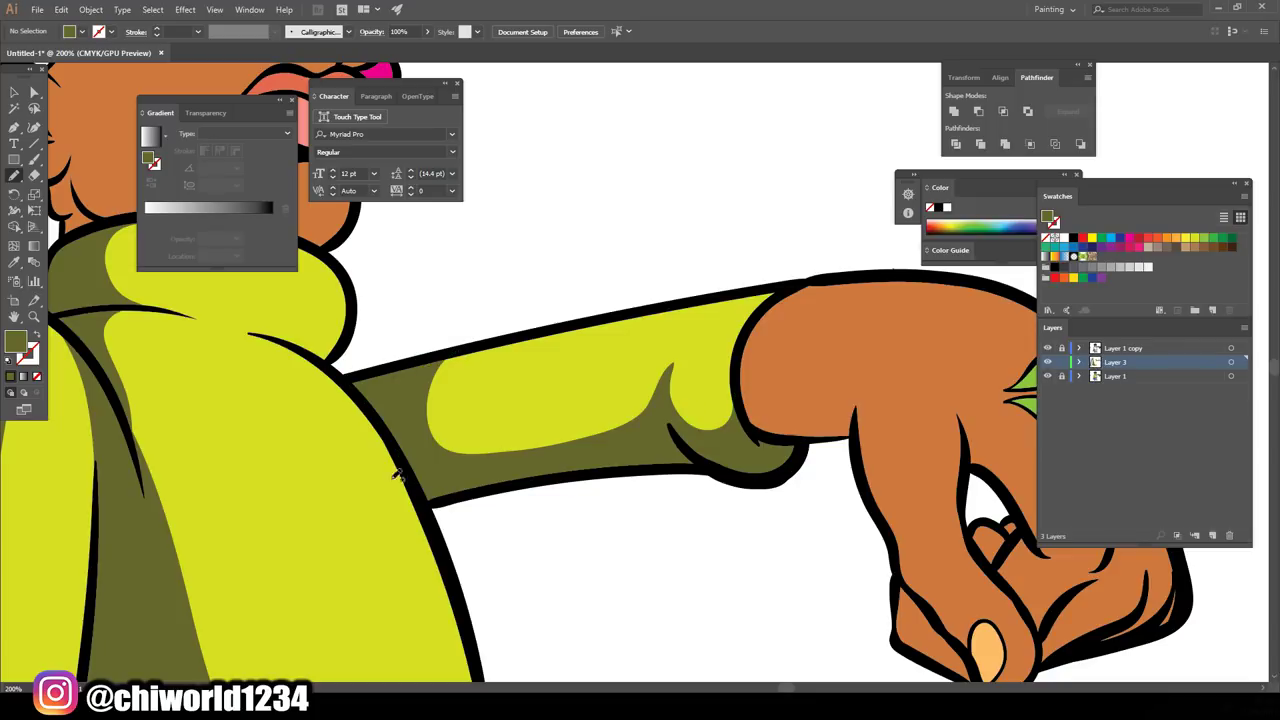
{"action": "scroll", "coordinate": [740, 640], "scroll_direction": "down", "scroll_amount": 3}
{"action": "scroll", "coordinate": [740, 640], "scroll_direction": "down", "scroll_amount": 1}
{"action": "scroll", "coordinate": [745, 636], "scroll_direction": "down", "scroll_amount": 1}
{"action": "scroll", "coordinate": [745, 636], "scroll_direction": "up", "scroll_amount": 4}
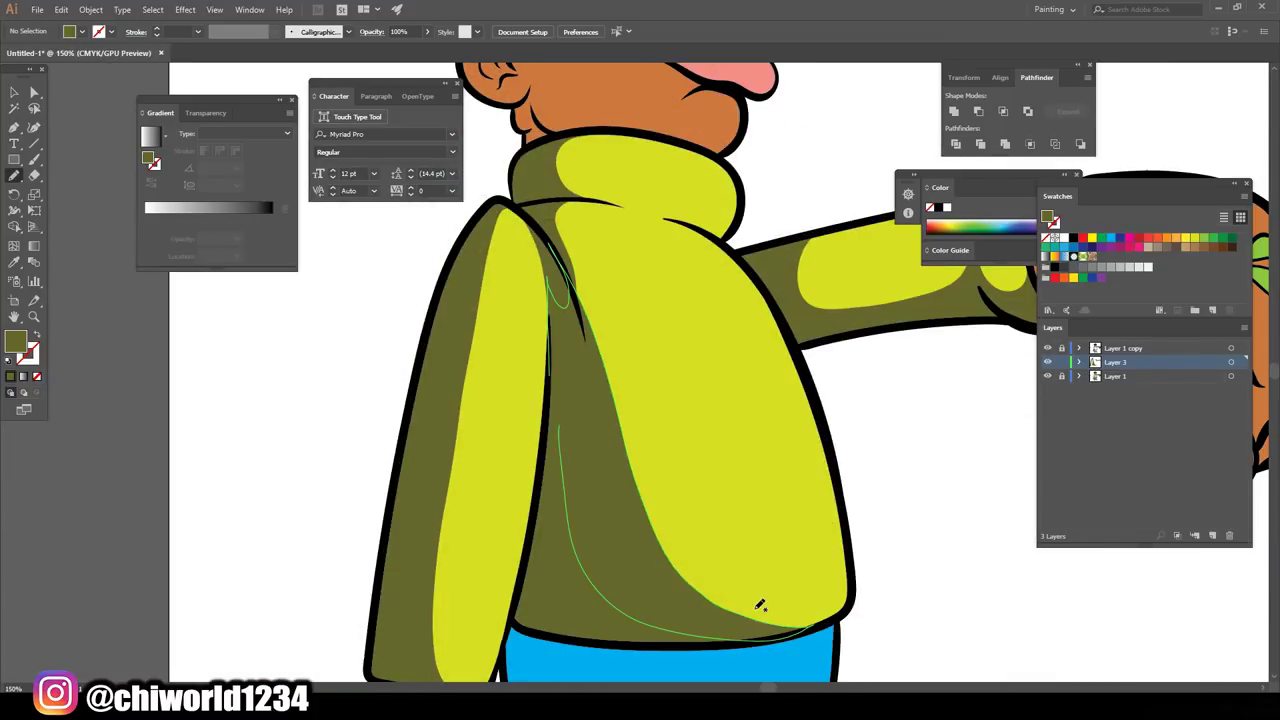
{"action": "left_click_drag", "start_coordinate": [752, 608], "coordinate": [754, 612]}
Step: Finish the olive shadows along the torso seam and lower torso
{"action": "key", "text": "v"}
{"action": "scroll", "coordinate": [550, 370], "scroll_direction": "down", "scroll_amount": 4}
{"action": "scroll", "coordinate": [550, 370], "scroll_direction": "up", "scroll_amount": 5}
{"action": "key", "text": "n"}
{"action": "left_click_drag", "start_coordinate": [605, 320], "coordinate": [602, 290]}
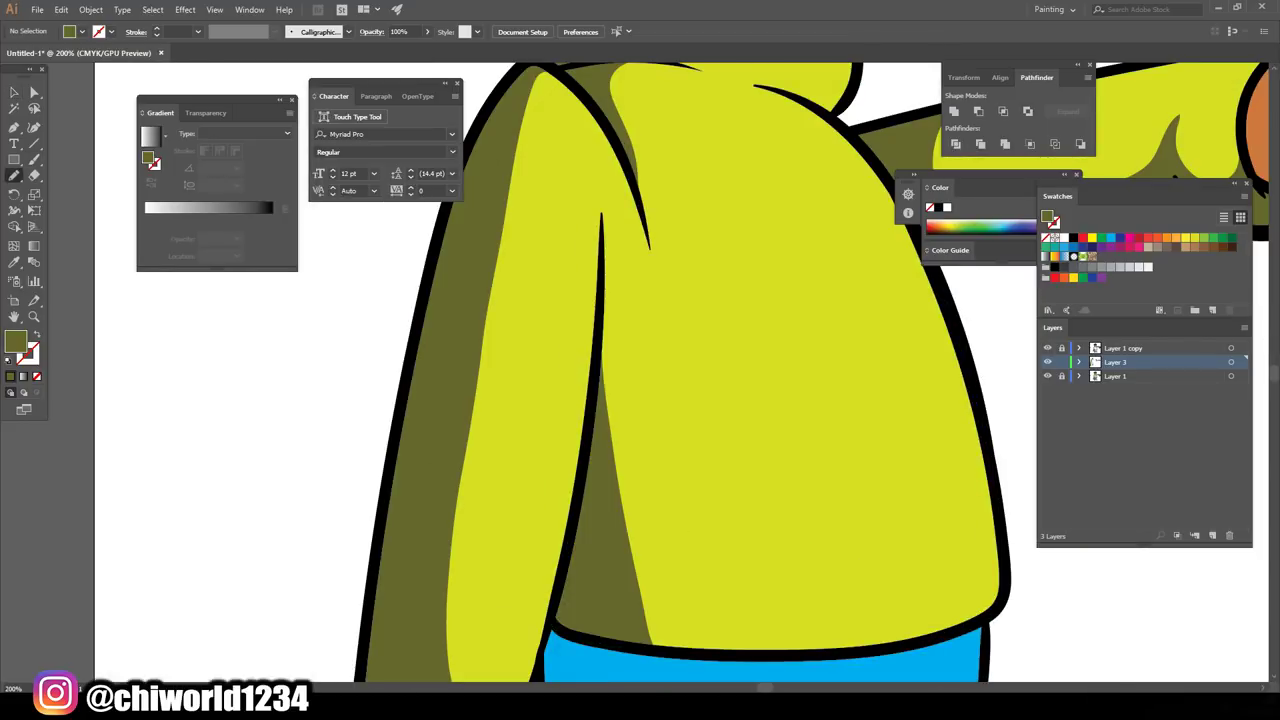
{"action": "left_click_drag", "start_coordinate": [655, 648], "coordinate": [655, 648]}
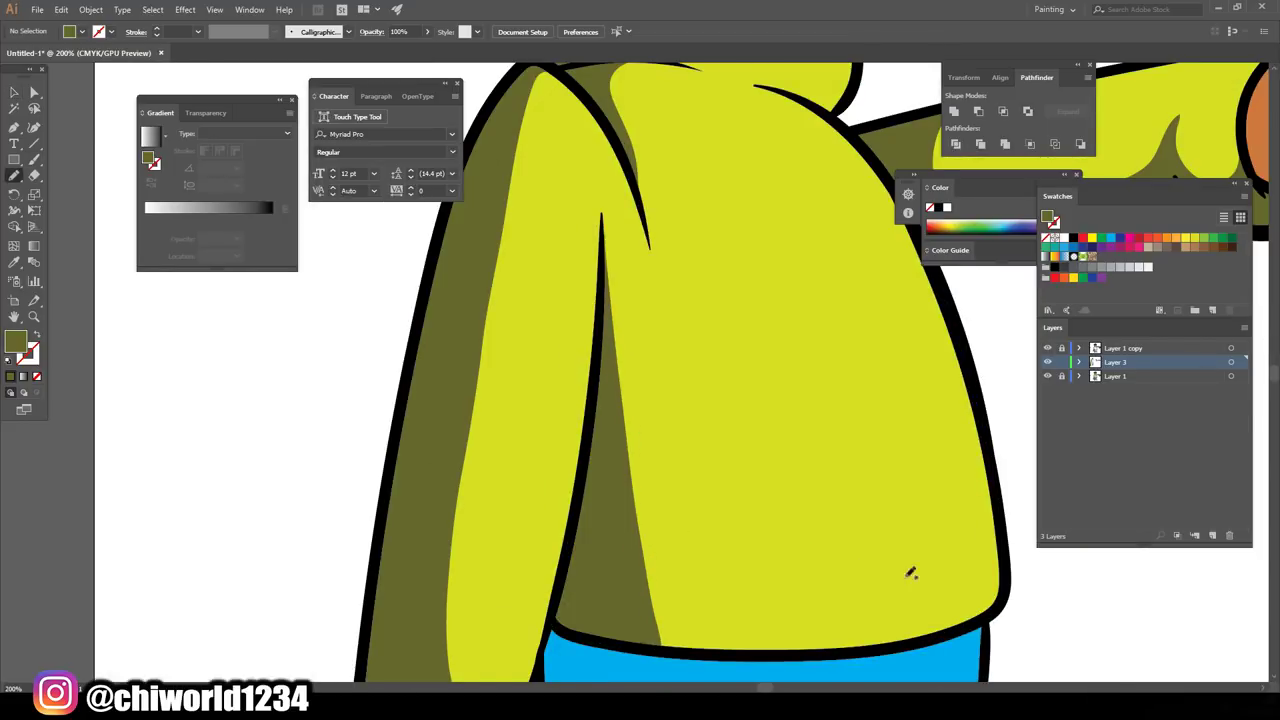
{"action": "scroll", "coordinate": [700, 500], "scroll_direction": "down", "scroll_amount": 3}
{"action": "scroll", "coordinate": [823, 514], "scroll_direction": "up", "scroll_amount": 3}
{"action": "scroll", "coordinate": [823, 514], "scroll_direction": "up", "scroll_amount": 1}
Step: Set the fill to a darker version of the trousers' blue
{"action": "key", "text": "i"}
{"action": "left_click", "coordinate": [557, 423]}
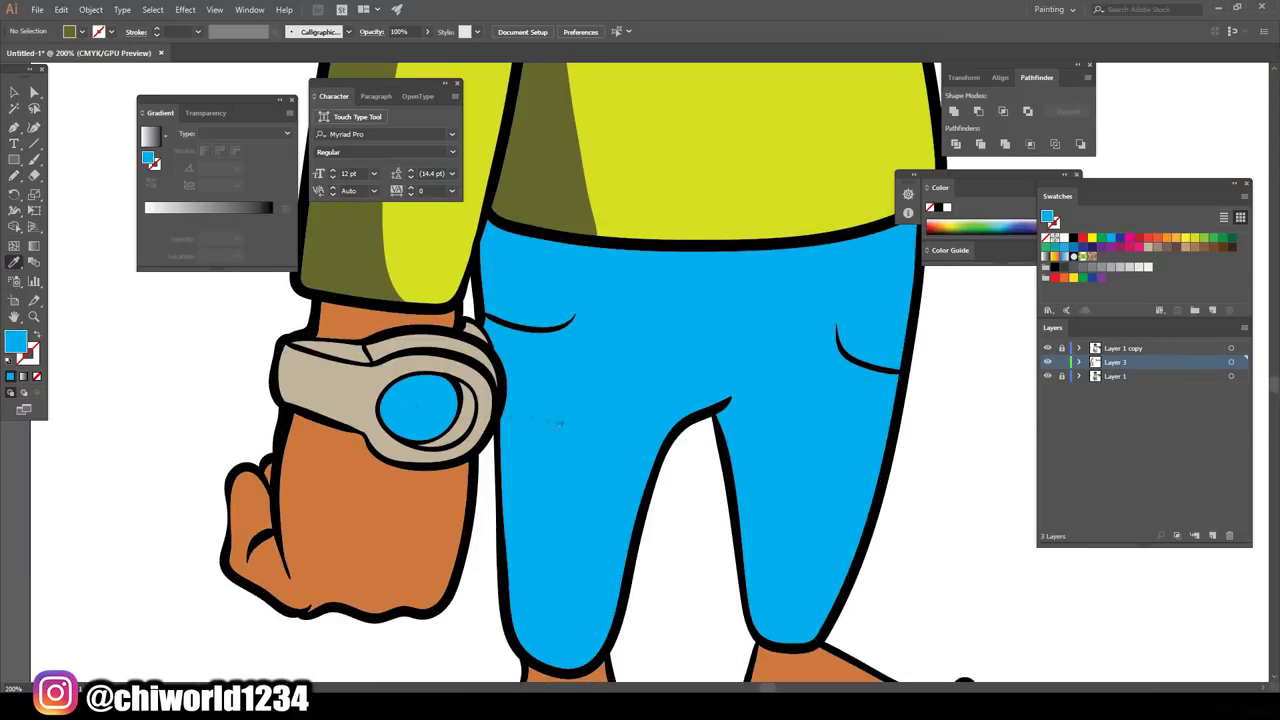
{"action": "double_click", "coordinate": [1048, 218]}
{"action": "left_click", "coordinate": [1130, 414]}
{"action": "key", "text": "n"}
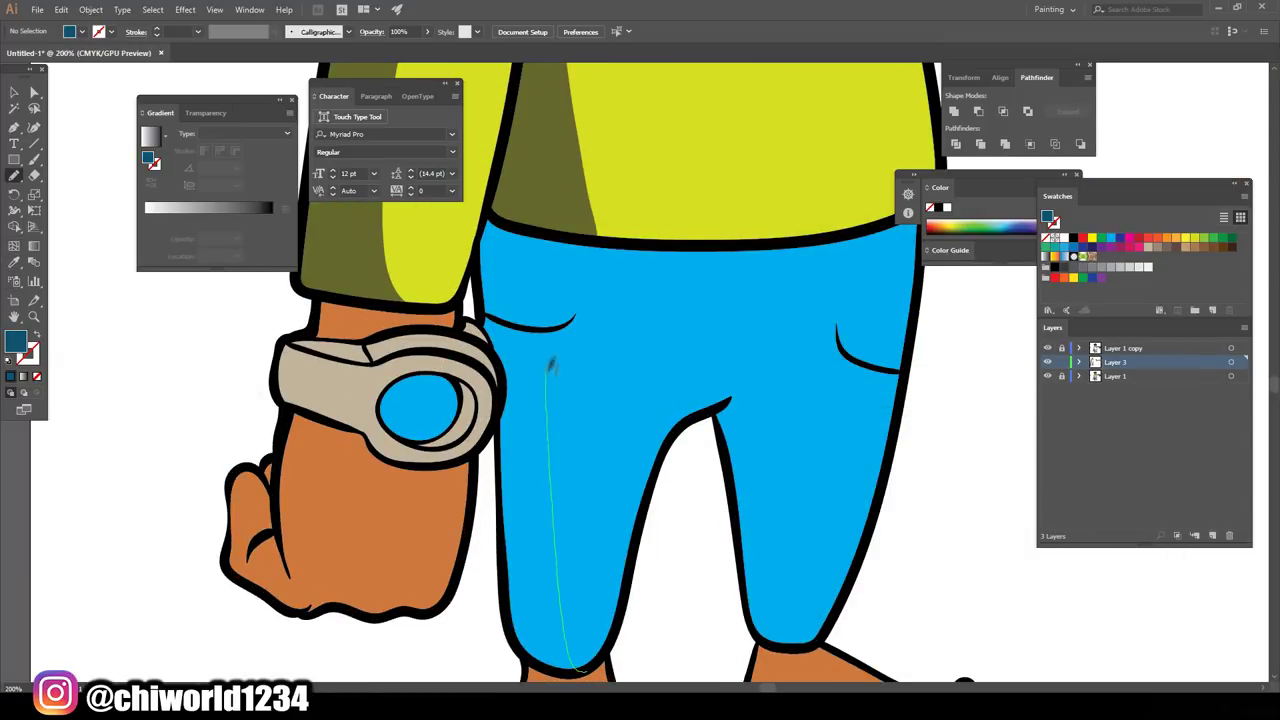
Step: Draw a darker-blue shadow along the left pants leg, then sample the skin tone
{"action": "left_click_drag", "start_coordinate": [578, 668], "coordinate": [585, 665]}
{"action": "key", "text": "ctrl+z"}
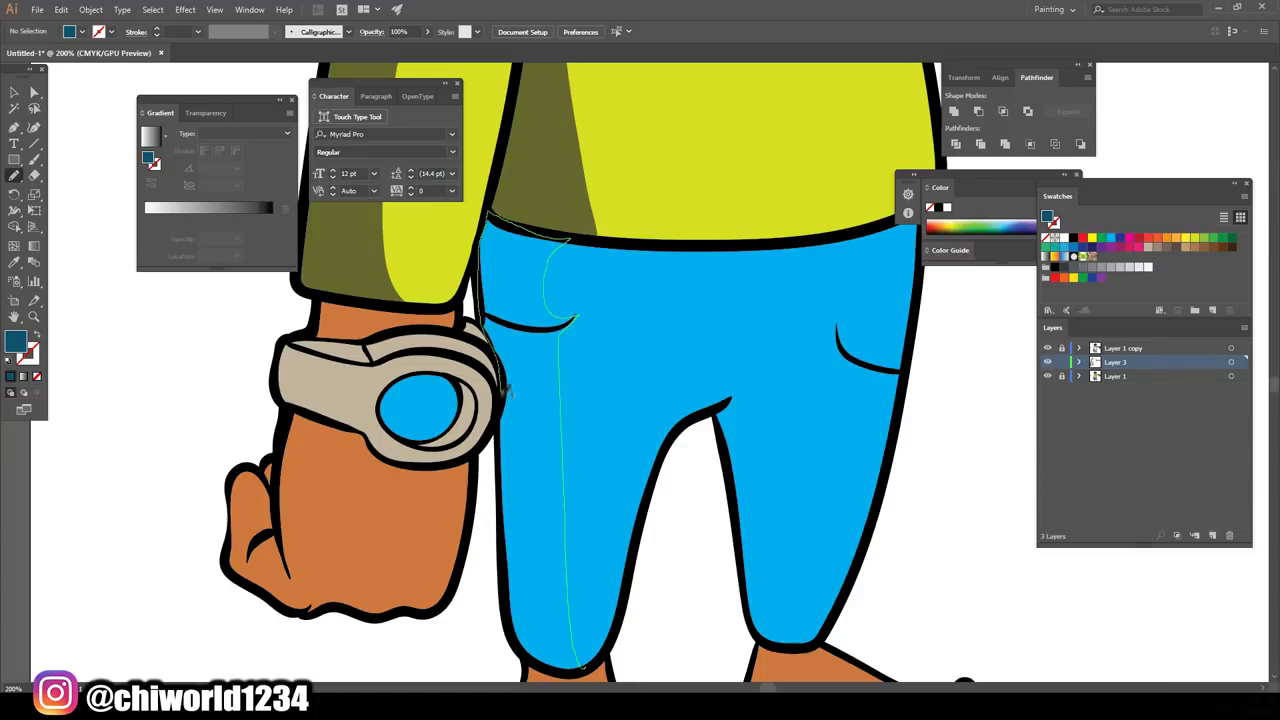
{"action": "left_click_drag", "start_coordinate": [541, 655], "coordinate": [545, 657]}
{"action": "scroll", "coordinate": [667, 595], "scroll_direction": "down", "scroll_amount": 3}
{"action": "scroll", "coordinate": [670, 628], "scroll_direction": "up", "scroll_amount": 4}
{"action": "scroll", "coordinate": [525, 322], "scroll_direction": "down", "scroll_amount": 2}
{"action": "scroll", "coordinate": [886, 514], "scroll_direction": "down", "scroll_amount": 3}
{"action": "scroll", "coordinate": [866, 486], "scroll_direction": "down", "scroll_amount": 2}
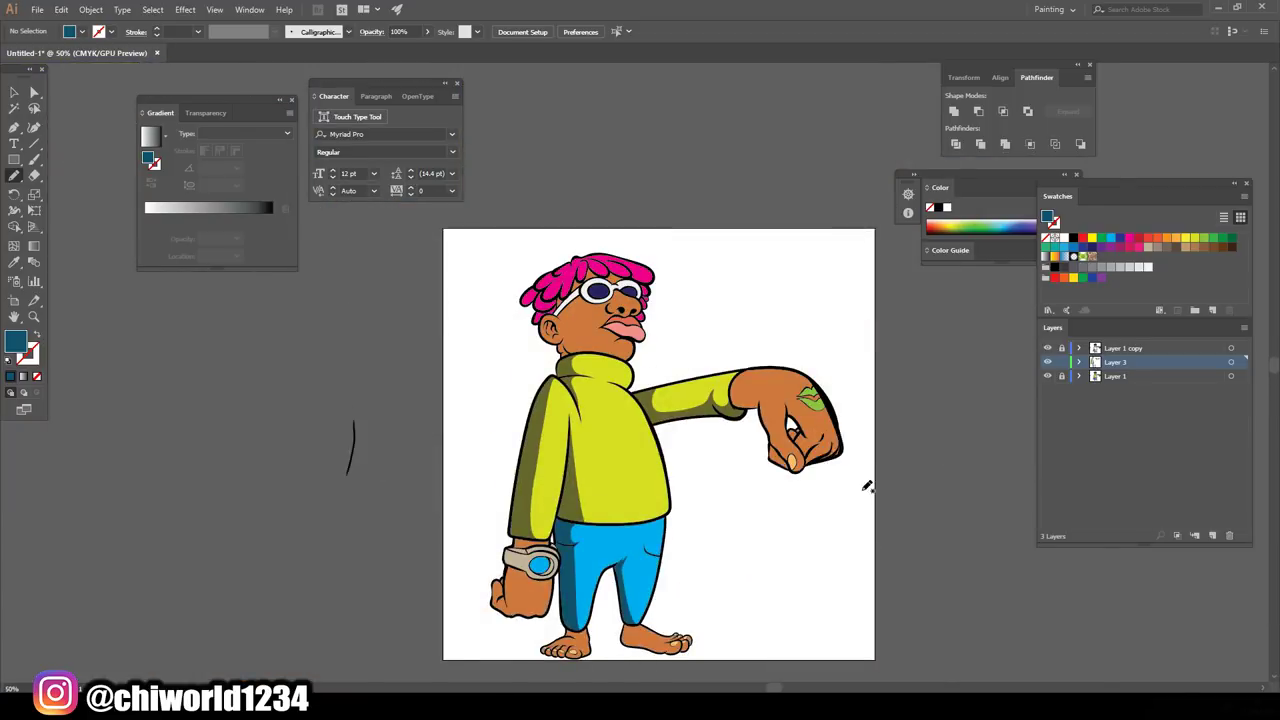
{"action": "scroll", "coordinate": [866, 486], "scroll_direction": "up", "scroll_amount": 5}
{"action": "key", "text": "i"}
{"action": "left_click", "coordinate": [577, 523]}
Step: Set a darker brown fill and draw a shadow under the chin
{"action": "double_click", "coordinate": [18, 342]}
{"action": "left_click", "coordinate": [952, 502]}
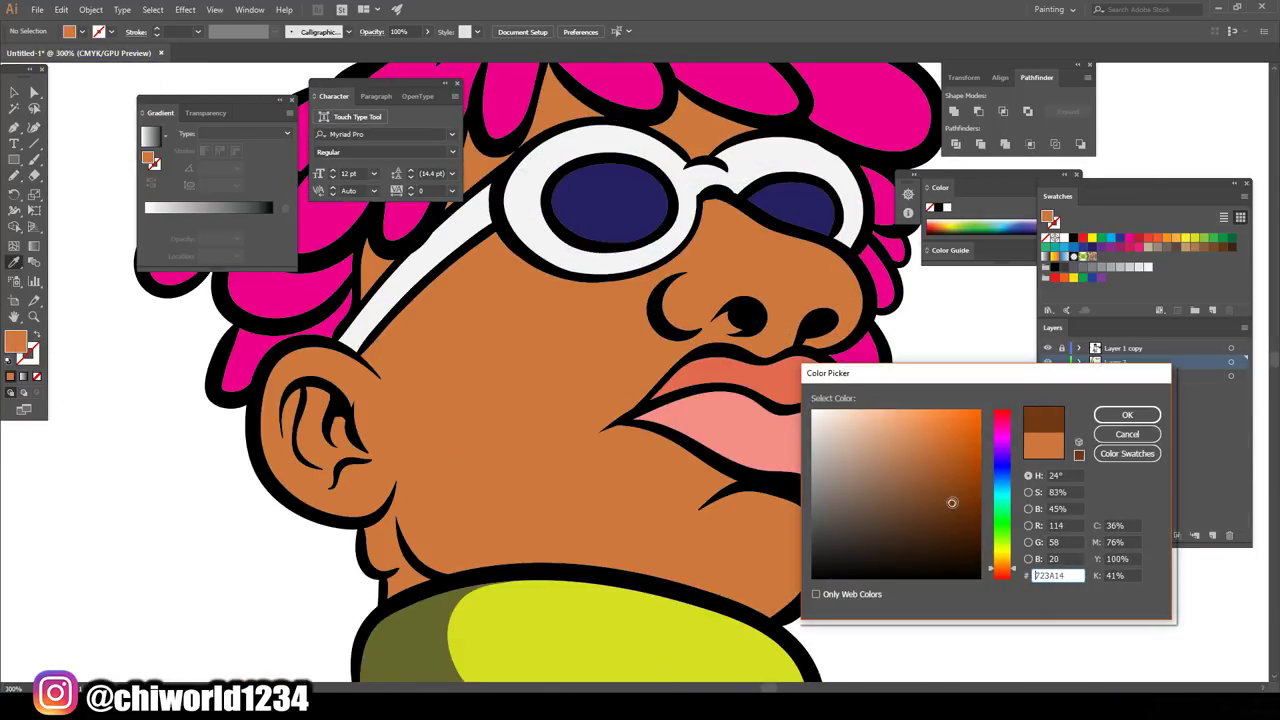
{"action": "left_click", "coordinate": [1127, 414]}
{"action": "key", "text": "n"}
{"action": "left_click_drag", "start_coordinate": [766, 574], "coordinate": [818, 535]}
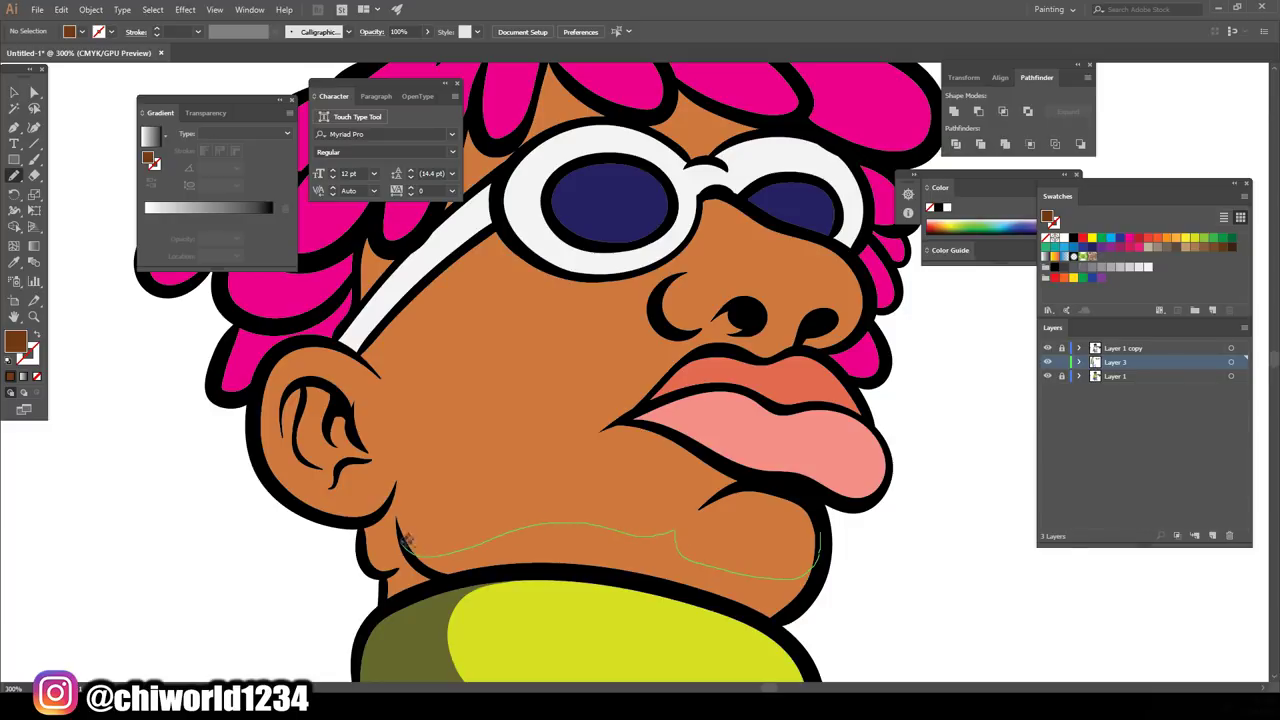
{"action": "left_click_drag", "start_coordinate": [388, 600], "coordinate": [920, 517]}
{"action": "scroll", "coordinate": [920, 517], "scroll_direction": "up", "scroll_amount": 2}
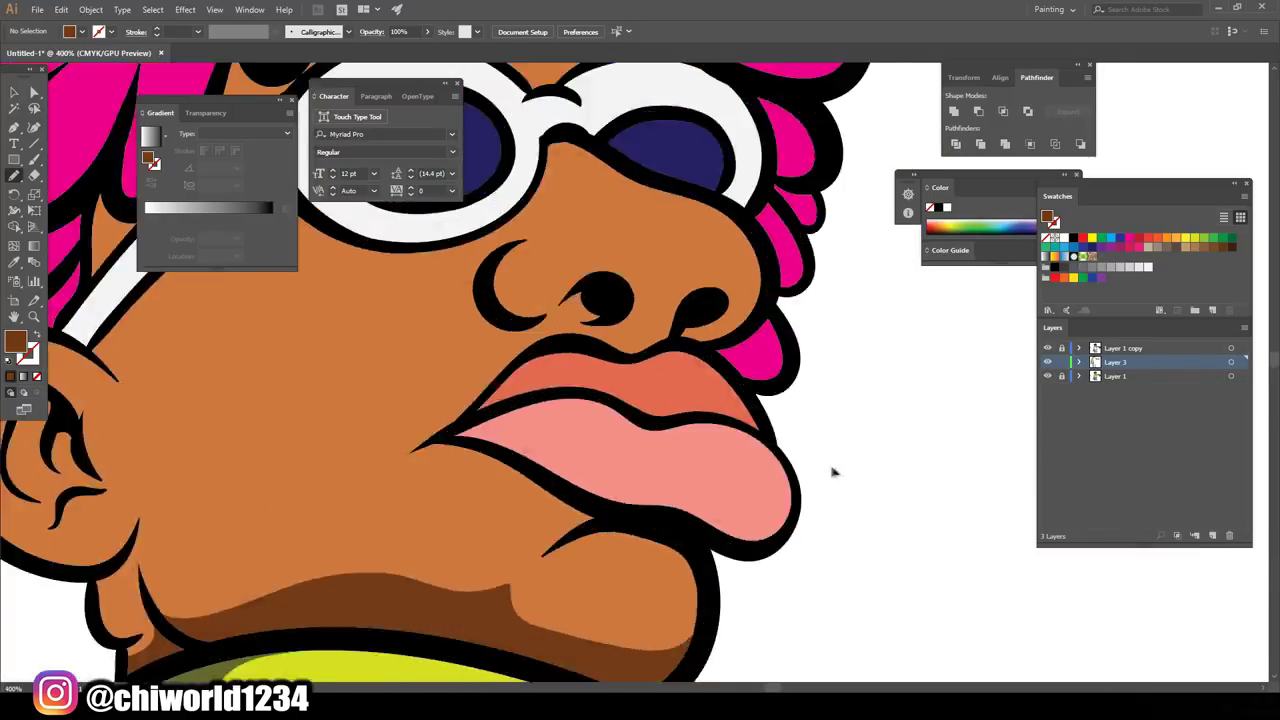
{"action": "scroll", "coordinate": [831, 469], "scroll_direction": "up", "scroll_amount": 2}
Step: Shade the corner of the lips and the area inside and beneath the ear
{"action": "left_click_drag", "start_coordinate": [596, 495], "coordinate": [495, 550]}
{"action": "left_click_drag", "start_coordinate": [437, 447], "coordinate": [365, 390]}
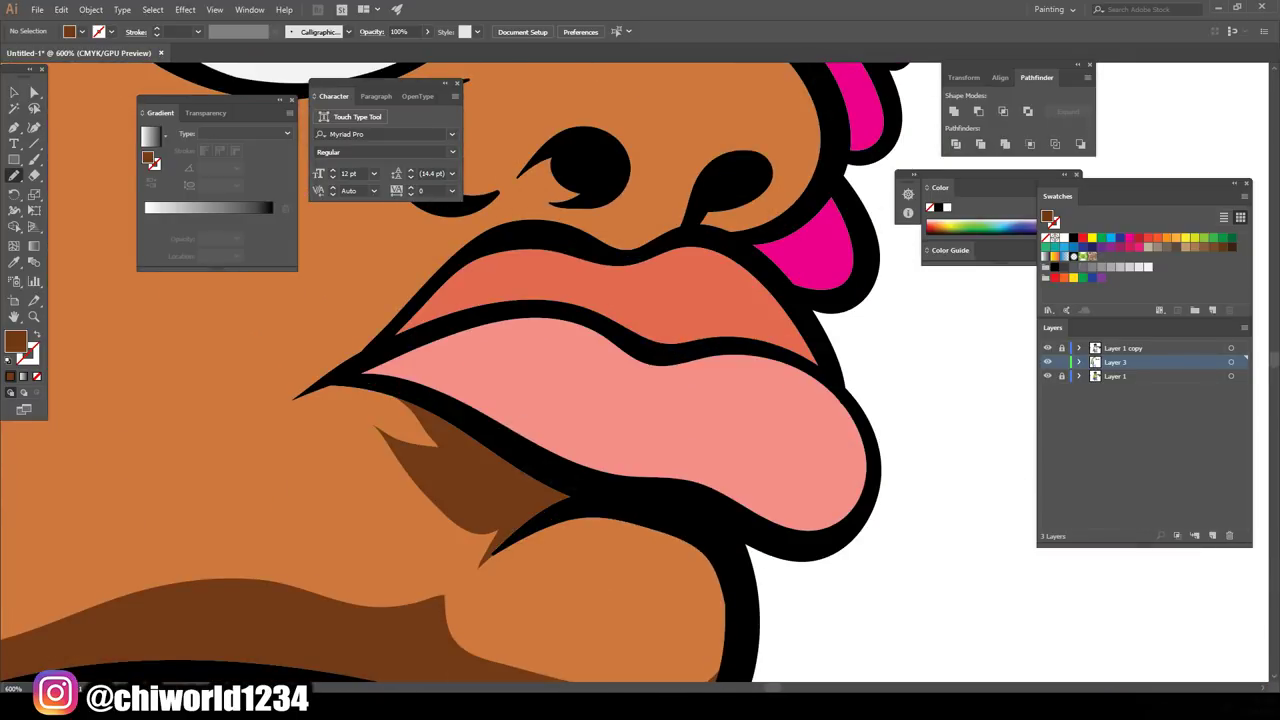
{"action": "scroll", "coordinate": [480, 450], "scroll_direction": "down", "scroll_amount": 3}
{"action": "scroll", "coordinate": [700, 470], "scroll_direction": "up", "scroll_amount": 2}
{"action": "scroll", "coordinate": [640, 400], "scroll_direction": "up", "scroll_amount": 3}
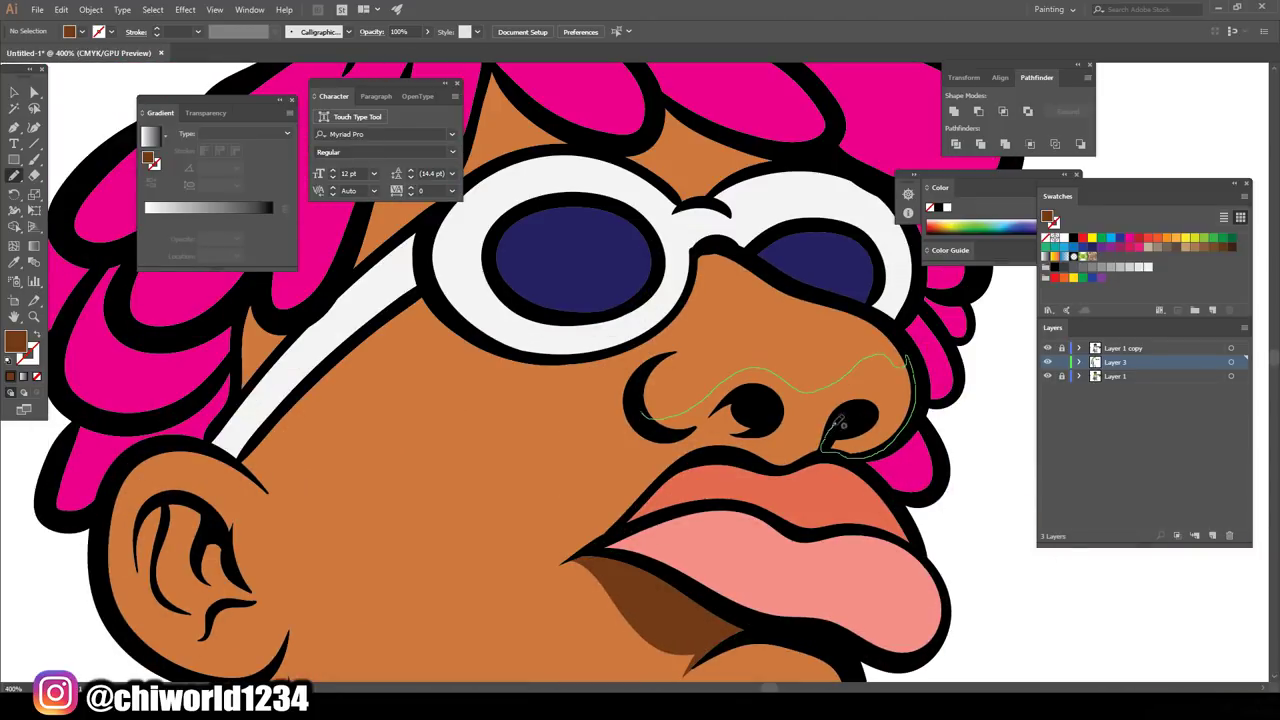
{"action": "scroll", "coordinate": [905, 358], "scroll_direction": "down", "scroll_amount": 1}
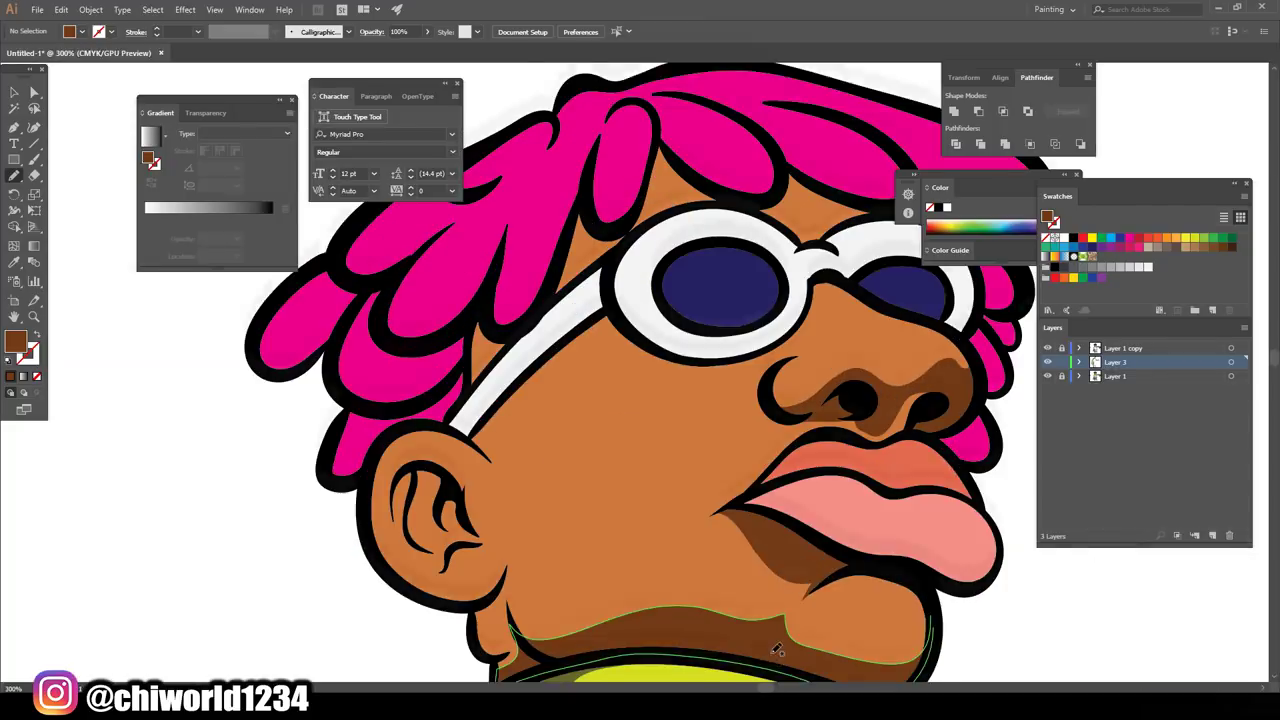
{"action": "scroll", "coordinate": [480, 530], "scroll_direction": "down", "scroll_amount": 1}
{"action": "left_click_drag", "start_coordinate": [422, 533], "coordinate": [420, 539]}
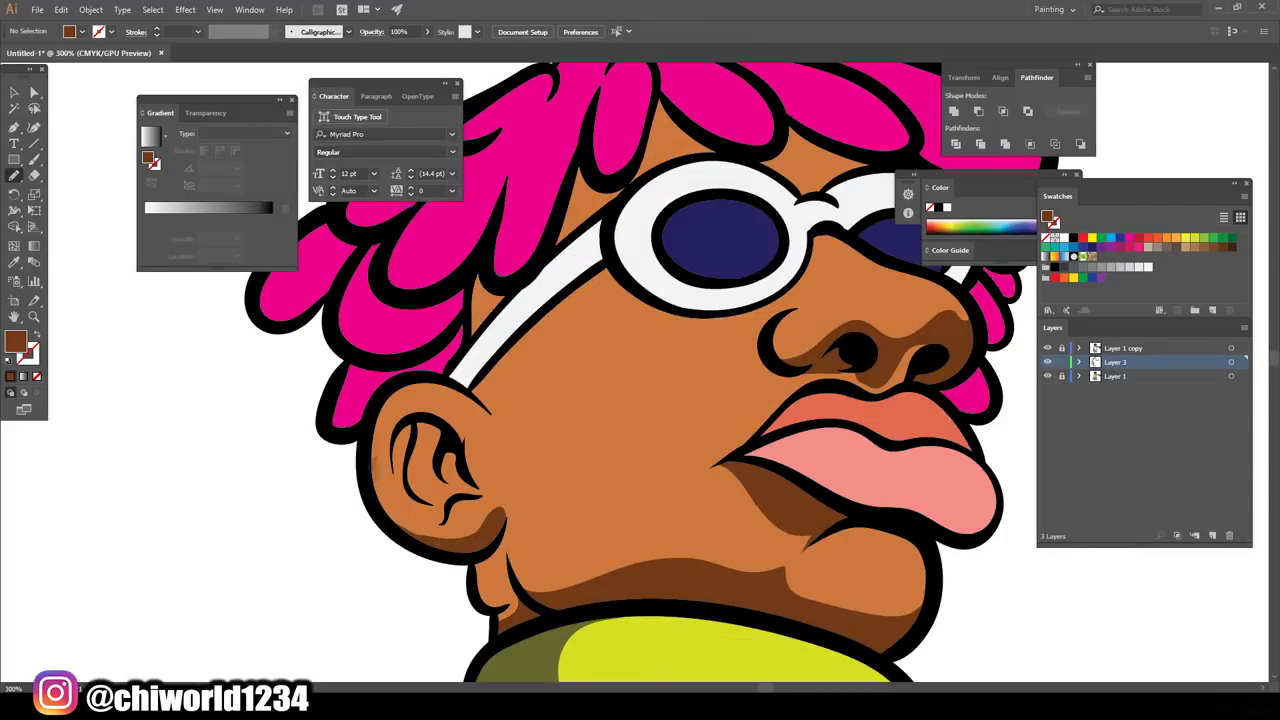
{"action": "left_click_drag", "start_coordinate": [475, 472], "coordinate": [437, 437]}
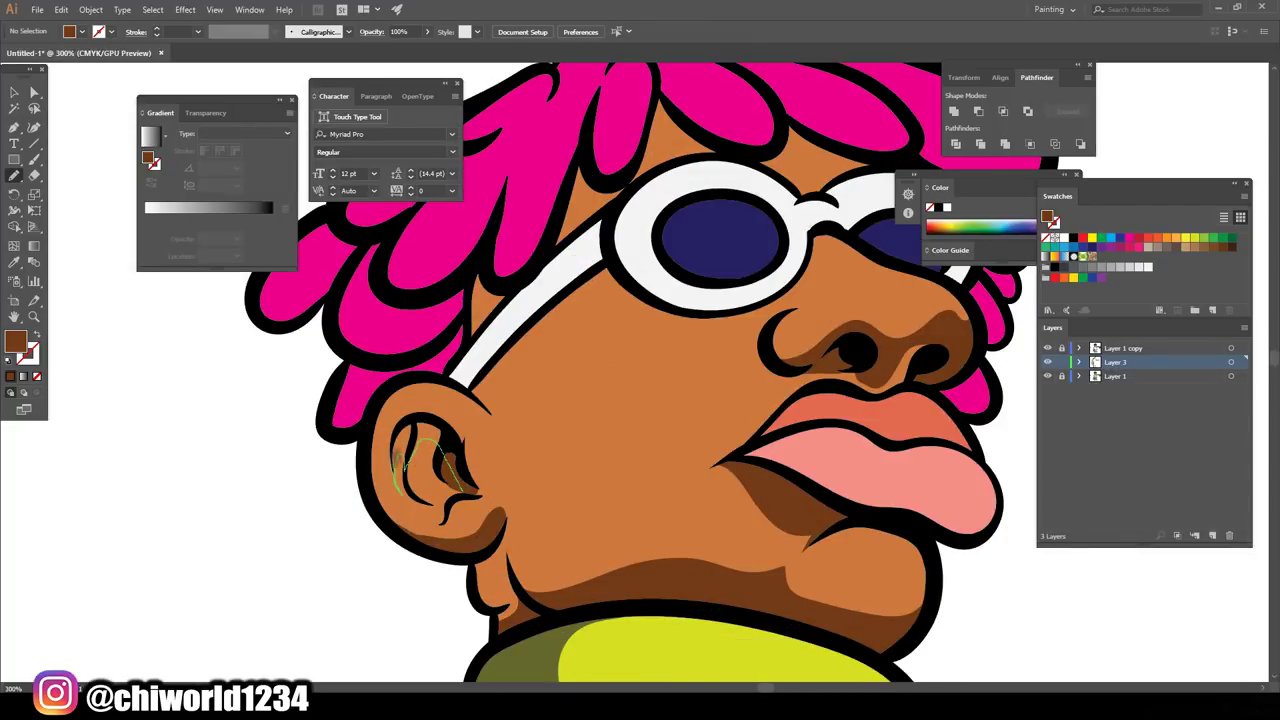
{"action": "scroll", "coordinate": [440, 470], "scroll_direction": "down", "scroll_amount": 2}
{"action": "scroll", "coordinate": [195, 562], "scroll_direction": "up", "scroll_amount": 3}
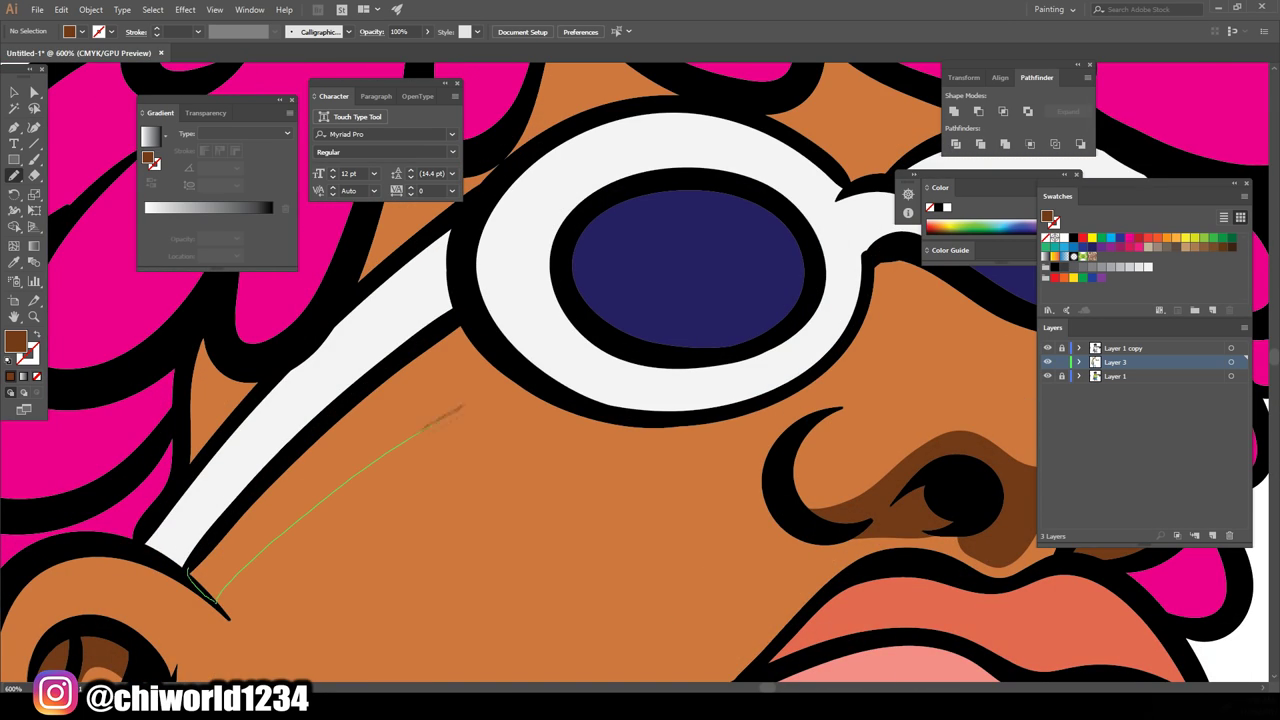
Step: Add dark-brown shadows under the glasses band, beneath the hair and along the chin
{"action": "left_click_drag", "start_coordinate": [790, 406], "coordinate": [505, 340]}
{"action": "scroll", "coordinate": [929, 529], "scroll_direction": "down", "scroll_amount": 2}
{"action": "scroll", "coordinate": [923, 514], "scroll_direction": "up", "scroll_amount": 2}
{"action": "scroll", "coordinate": [686, 457], "scroll_direction": "up", "scroll_amount": 1}
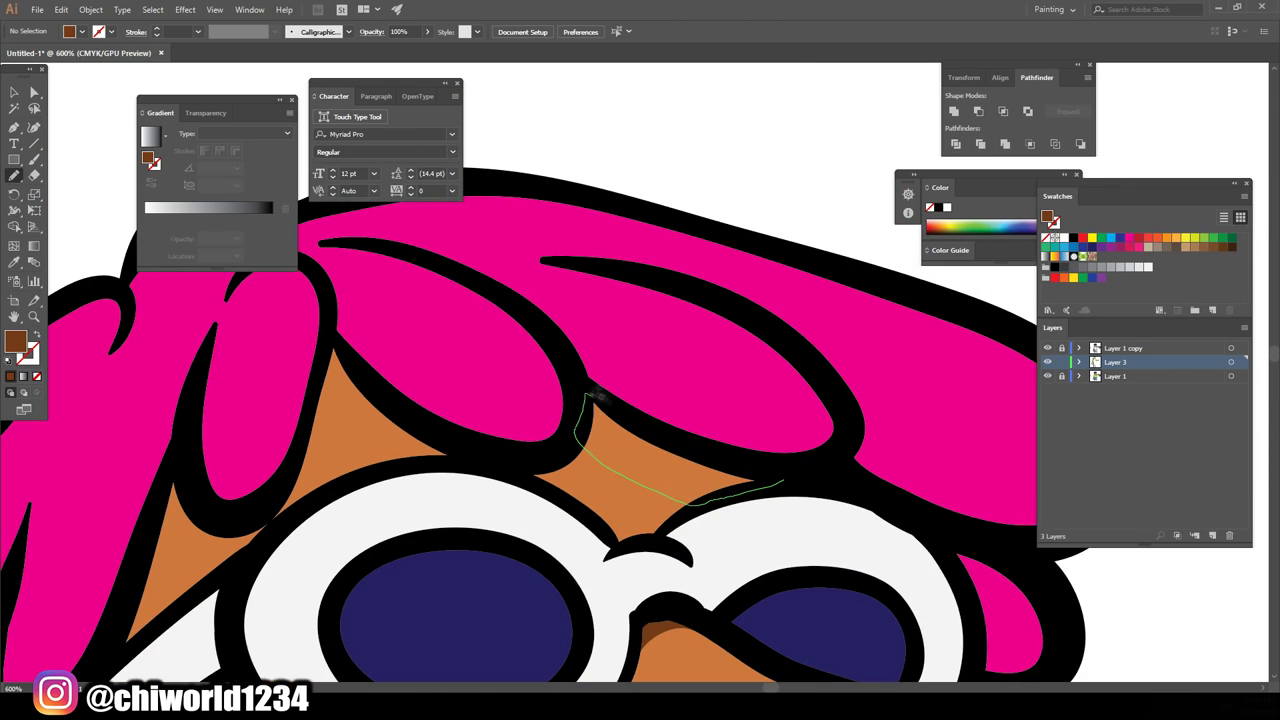
{"action": "left_click_drag", "start_coordinate": [590, 395], "coordinate": [593, 400]}
{"action": "left_click_drag", "start_coordinate": [331, 343], "coordinate": [332, 345]}
{"action": "scroll", "coordinate": [330, 380], "scroll_direction": "down", "scroll_amount": 1}
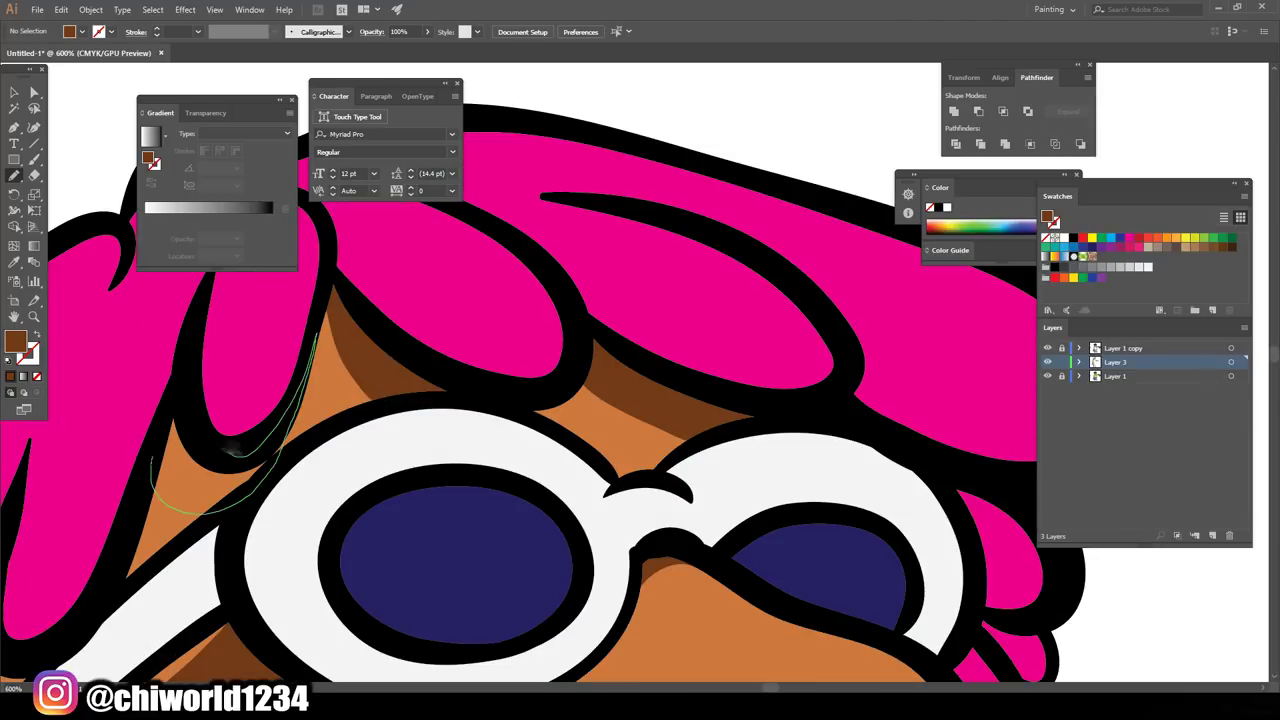
{"action": "left_click_drag", "start_coordinate": [277, 456], "coordinate": [276, 455]}
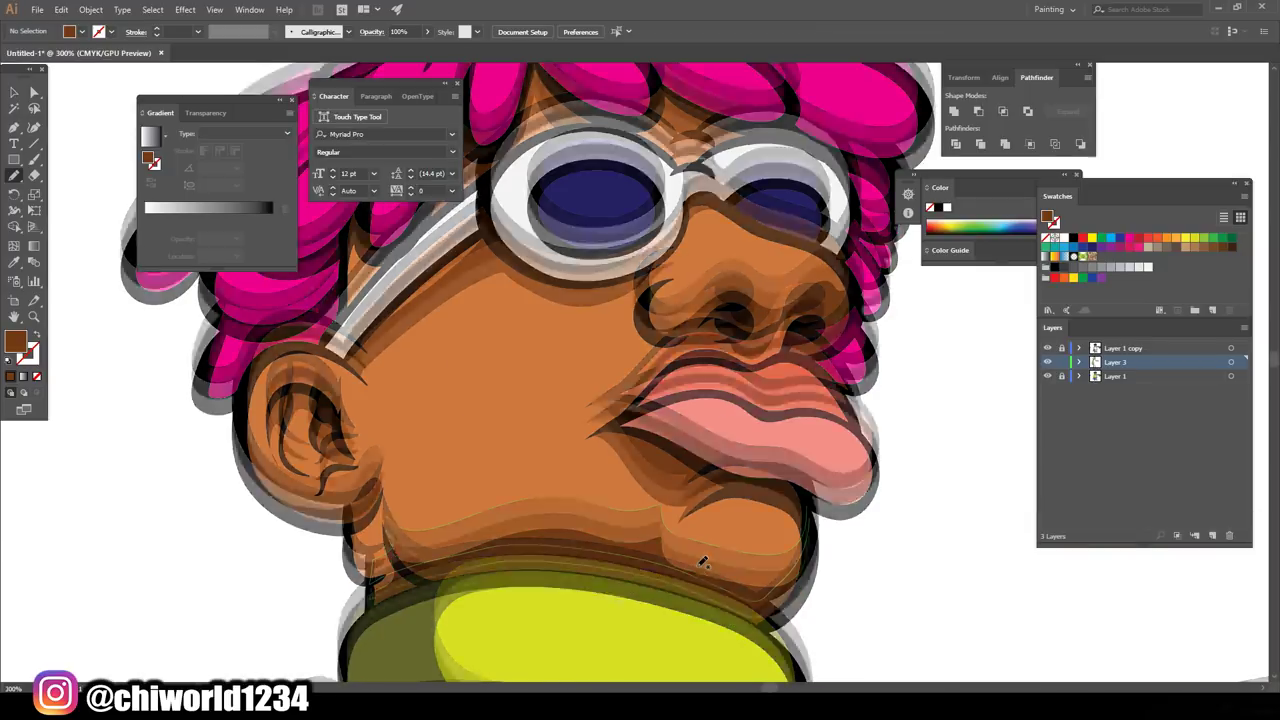
{"action": "left_click_drag", "start_coordinate": [425, 462], "coordinate": [380, 495]}
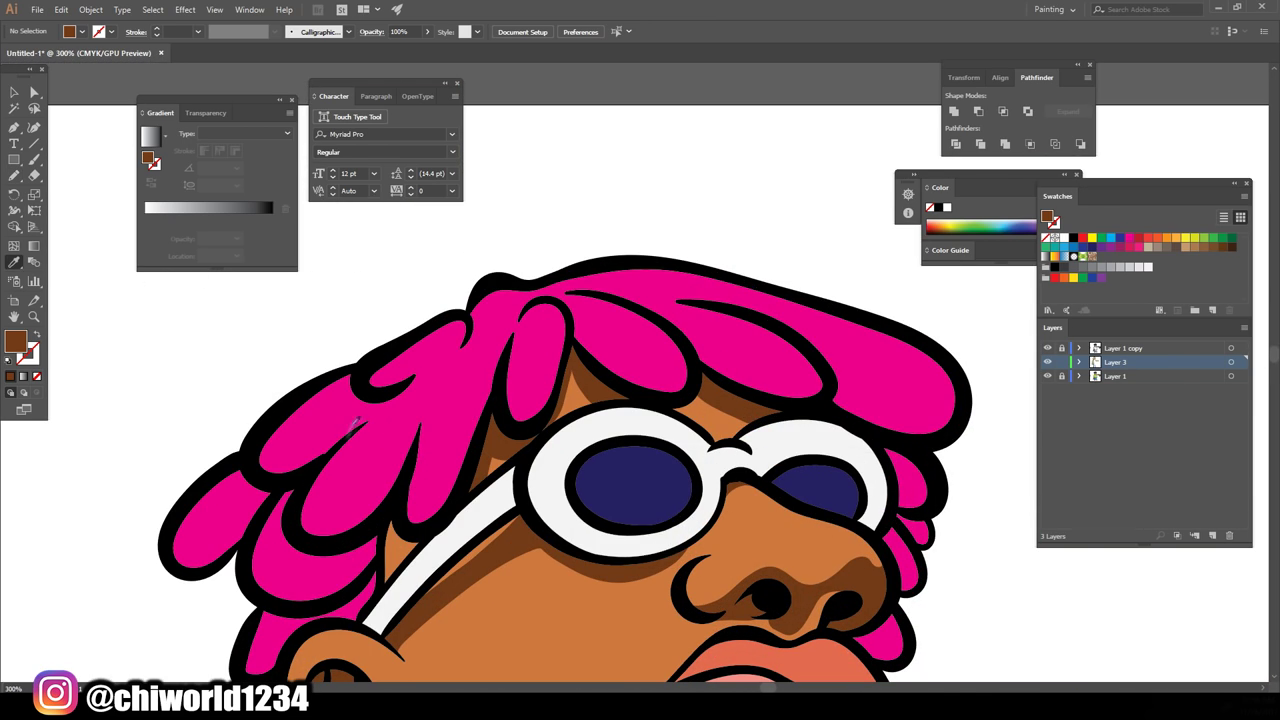
Step: Set a dark magenta fill and shade the undersides of the upper hair locks
{"action": "double_click", "coordinate": [15, 342]}
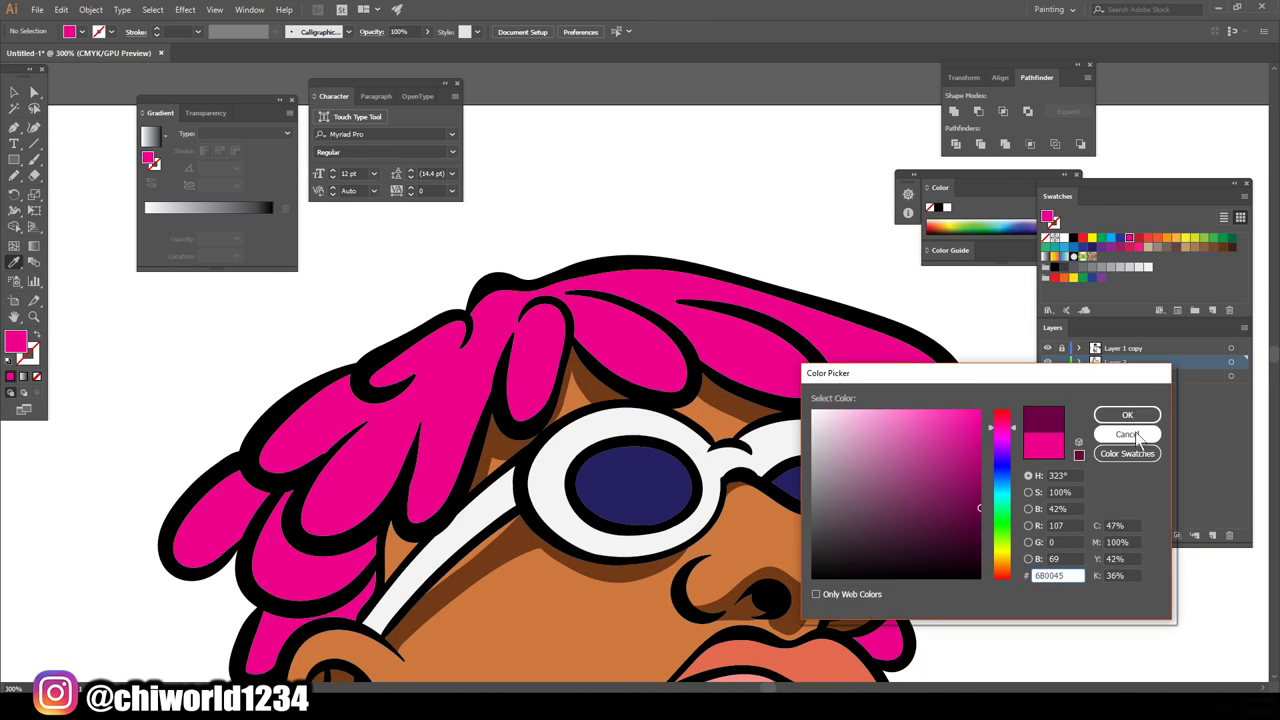
{"action": "left_click", "coordinate": [1125, 417]}
{"action": "left_click_drag", "start_coordinate": [688, 360], "coordinate": [680, 325]}
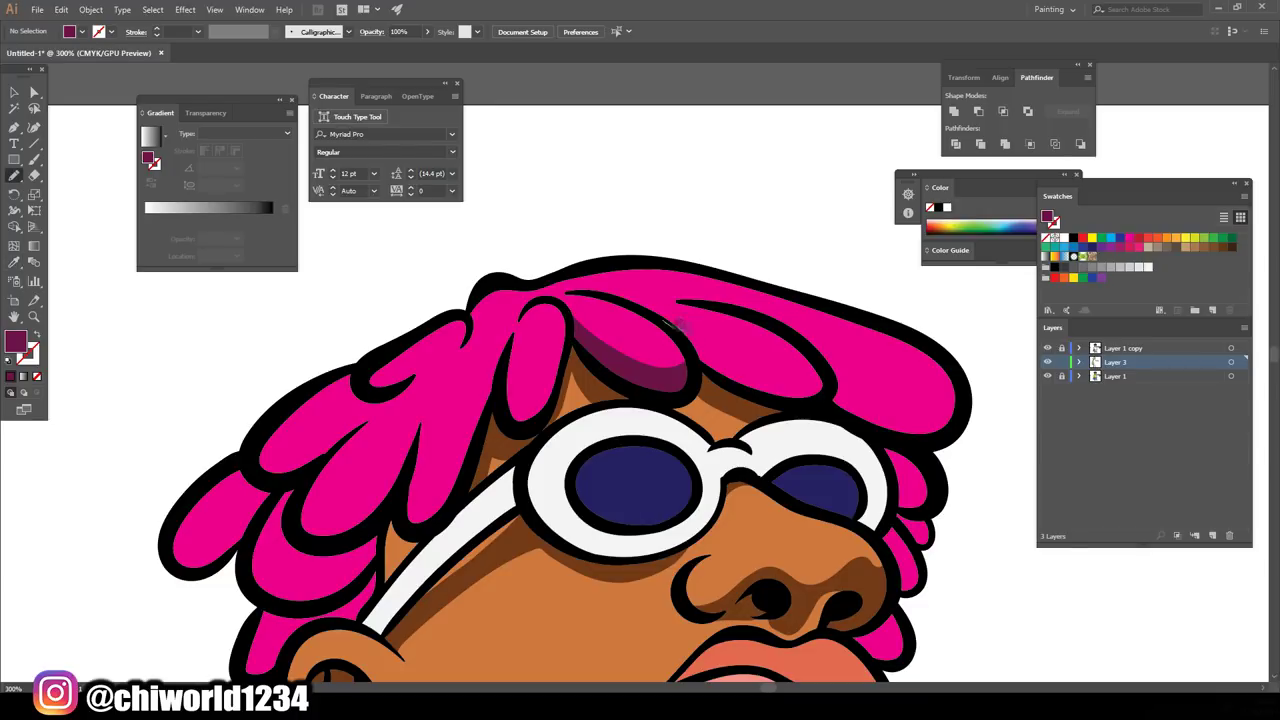
{"action": "left_click_drag", "start_coordinate": [752, 386], "coordinate": [785, 325]}
{"action": "left_click_drag", "start_coordinate": [905, 437], "coordinate": [905, 437]}
{"action": "scroll", "coordinate": [905, 500], "scroll_direction": "down", "scroll_amount": 3}
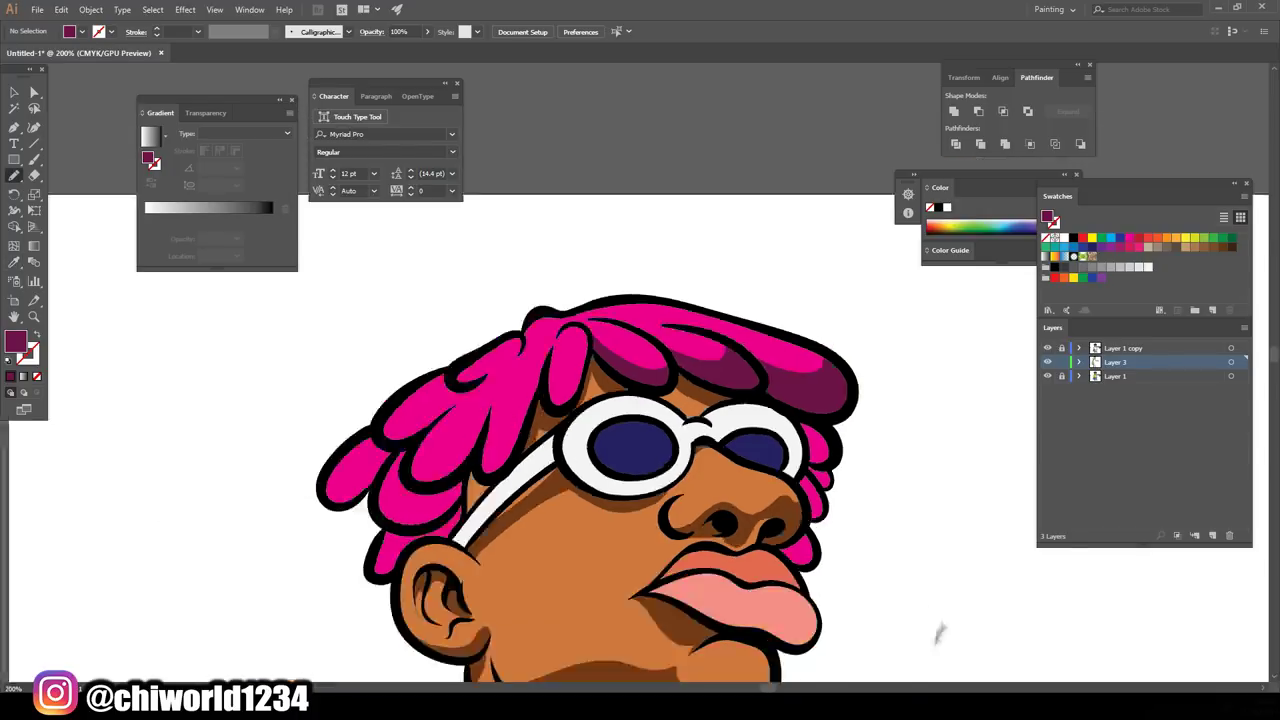
{"action": "scroll", "coordinate": [823, 635], "scroll_direction": "up", "scroll_amount": 4}
{"action": "left_click_drag", "start_coordinate": [780, 310], "coordinate": [780, 310]}
{"action": "left_click_drag", "start_coordinate": [700, 340], "coordinate": [690, 385]}
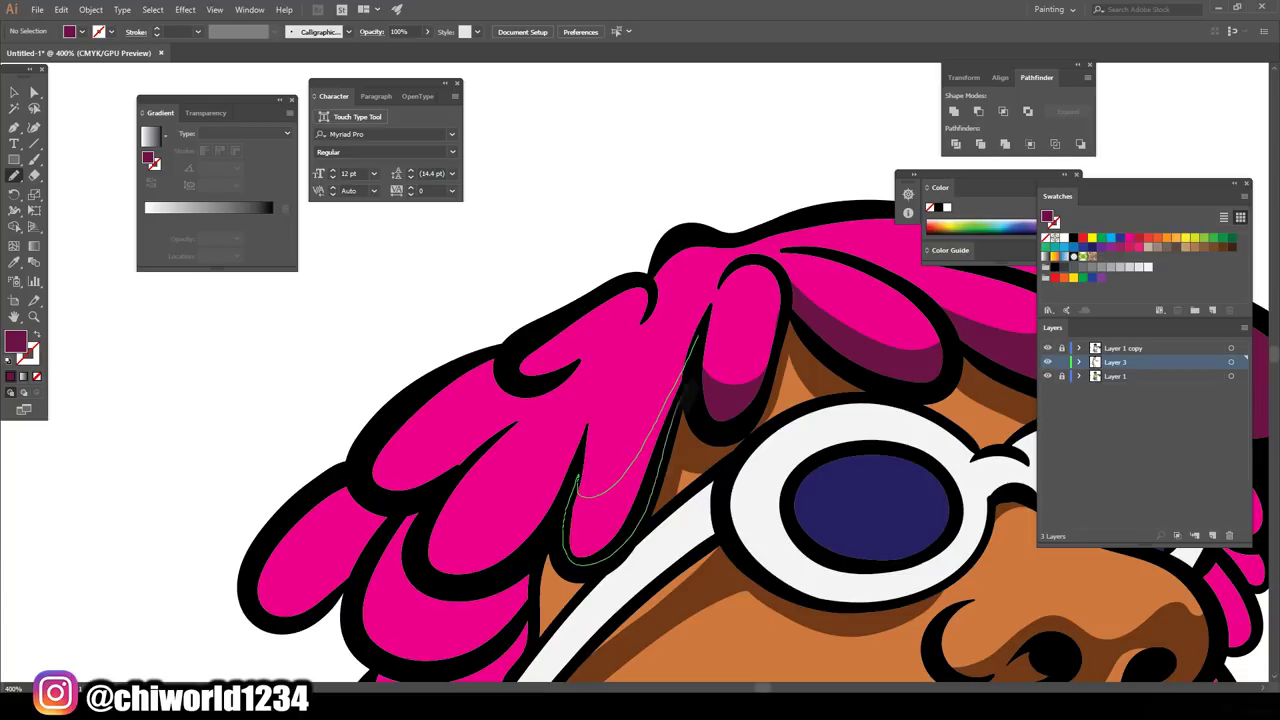
Step: Shade the lower-left, upper and right-side hair lobes in dark magenta
{"action": "left_click_drag", "start_coordinate": [580, 440], "coordinate": [538, 543]}
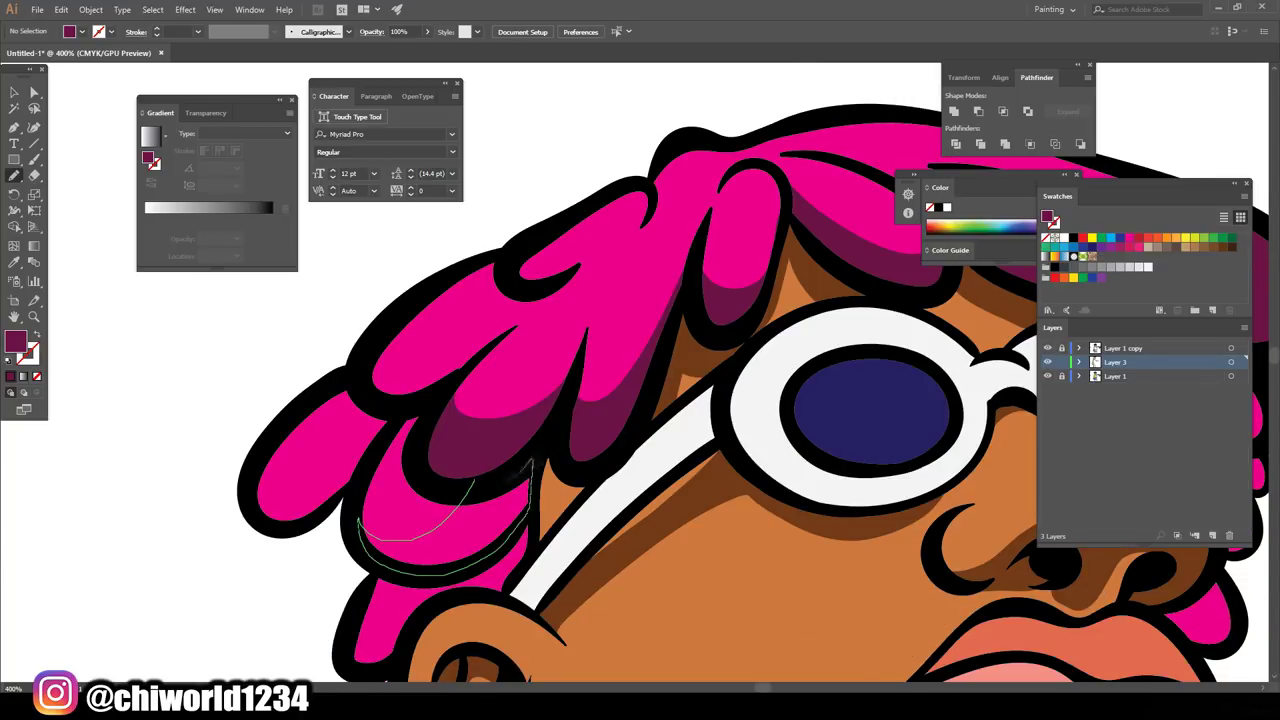
{"action": "scroll", "coordinate": [537, 458], "scroll_direction": "down", "scroll_amount": 1}
{"action": "left_click_drag", "start_coordinate": [428, 520], "coordinate": [357, 612]}
{"action": "scroll", "coordinate": [257, 528], "scroll_direction": "up", "scroll_amount": 2}
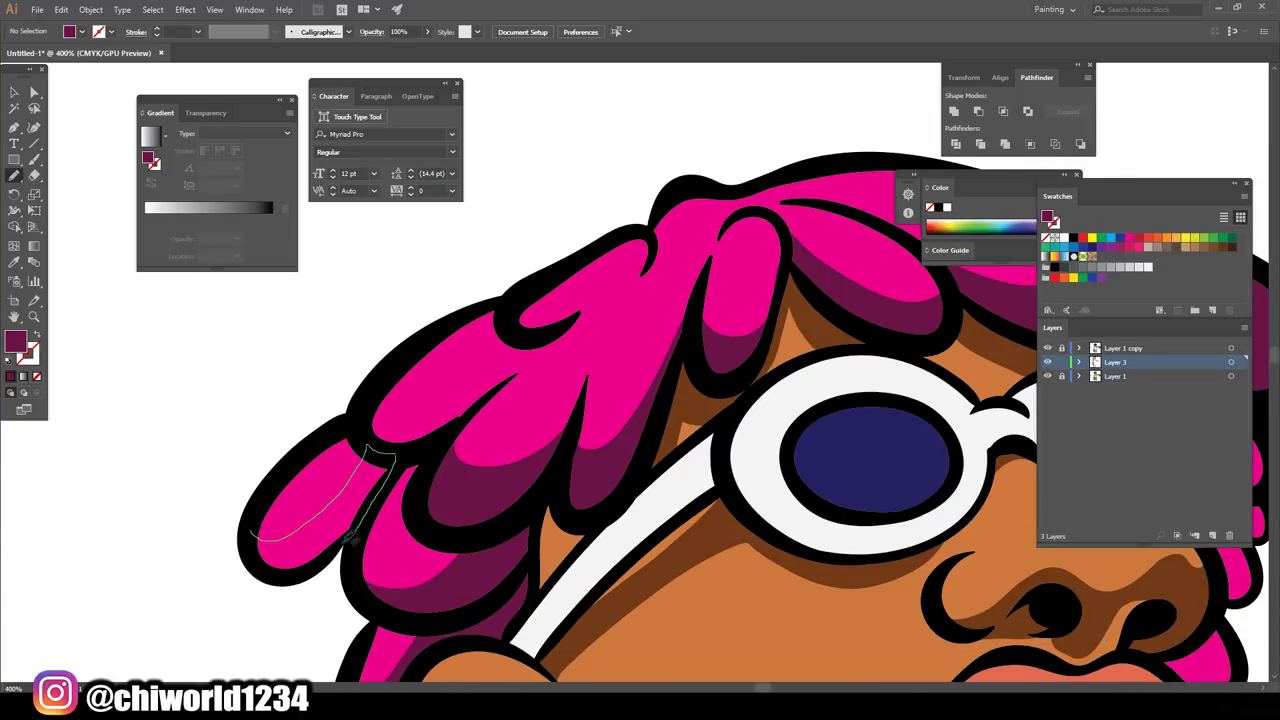
{"action": "left_click_drag", "start_coordinate": [362, 533], "coordinate": [366, 450]}
{"action": "left_click_drag", "start_coordinate": [577, 318], "coordinate": [524, 308]}
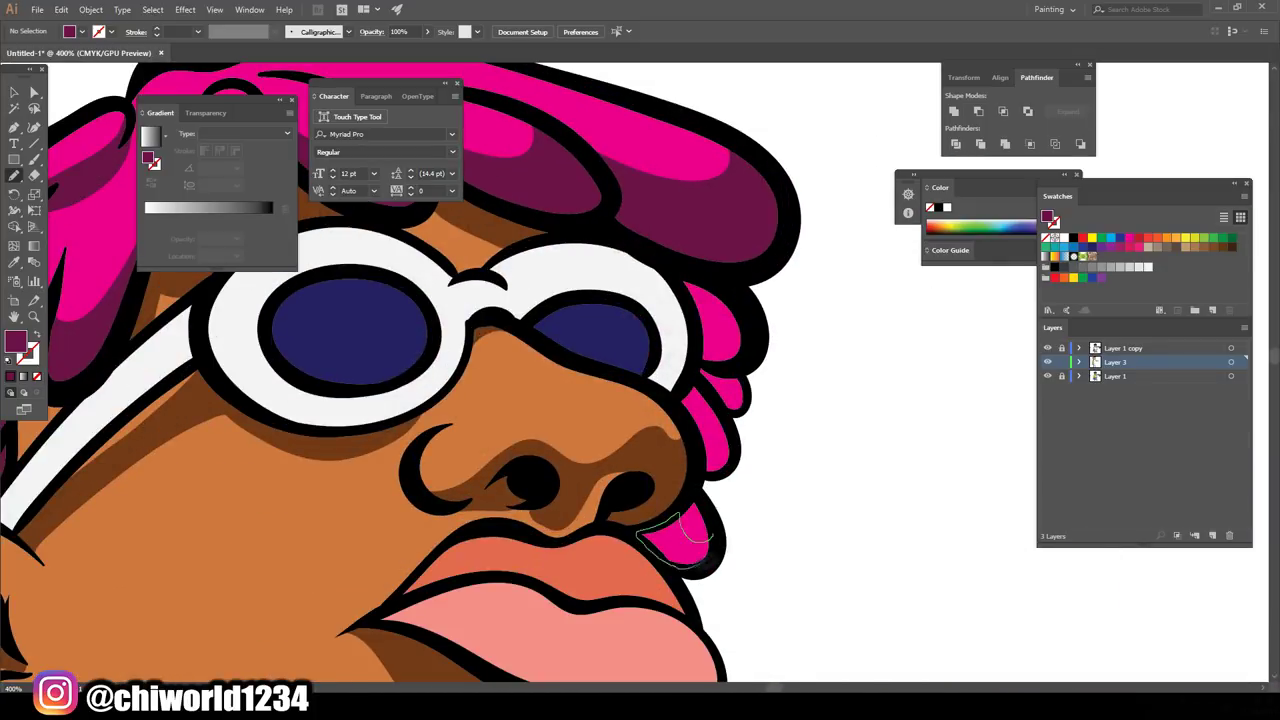
{"action": "left_click_drag", "start_coordinate": [688, 528], "coordinate": [690, 545]}
{"action": "left_click_drag", "start_coordinate": [740, 385], "coordinate": [690, 476]}
{"action": "left_click_drag", "start_coordinate": [700, 377], "coordinate": [702, 380]}
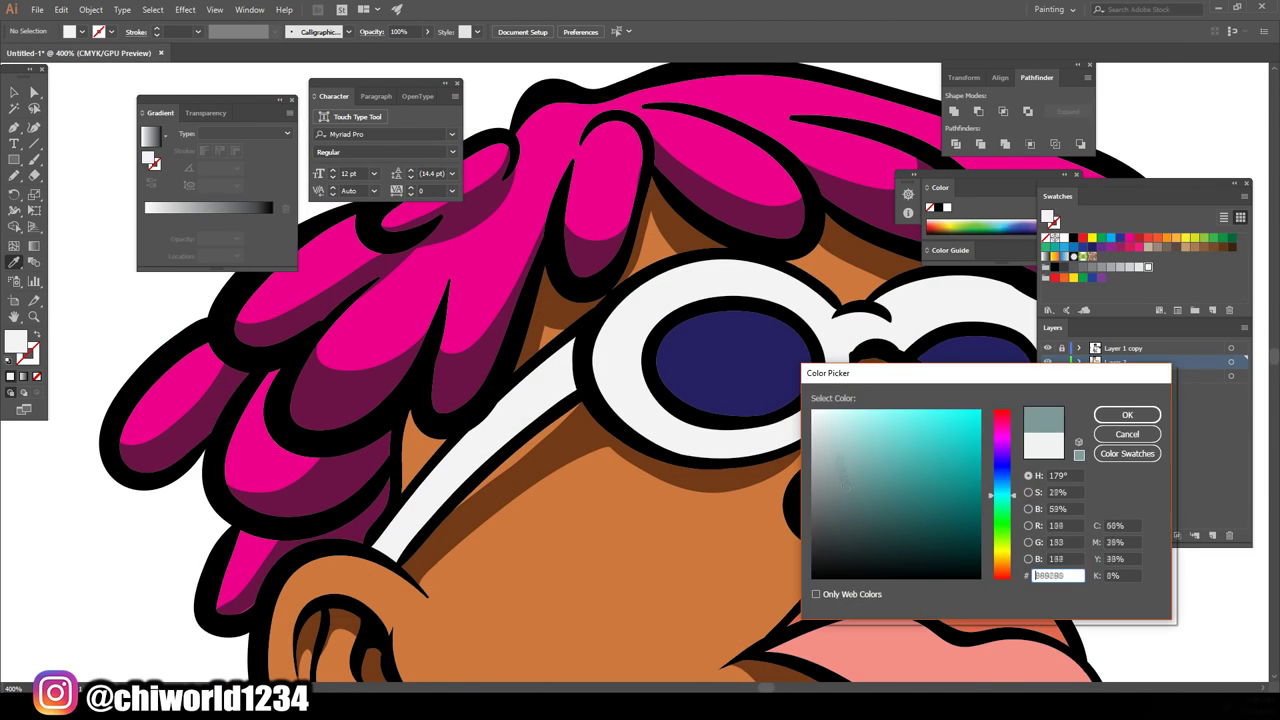
{"action": "double_click", "coordinate": [15, 342]}
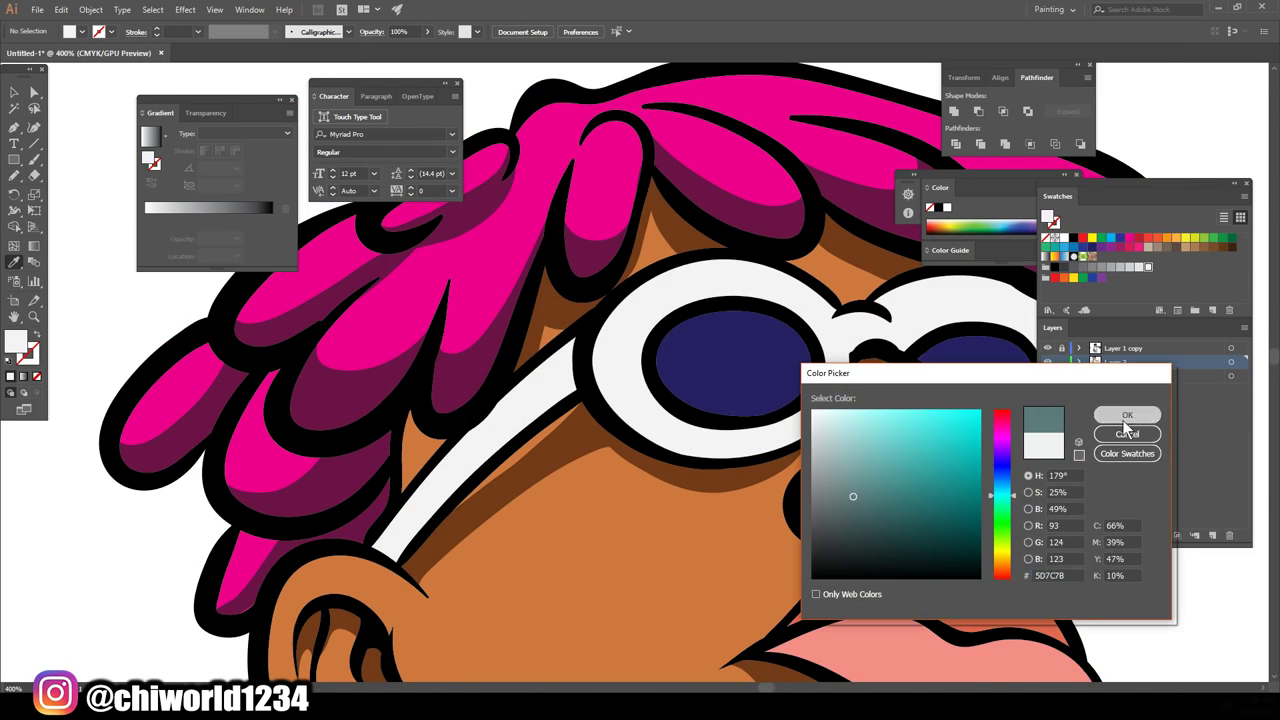
Step: Apply a teal-grey fill and shade the glasses bridge and left lens rims
{"action": "left_click", "coordinate": [1131, 414]}
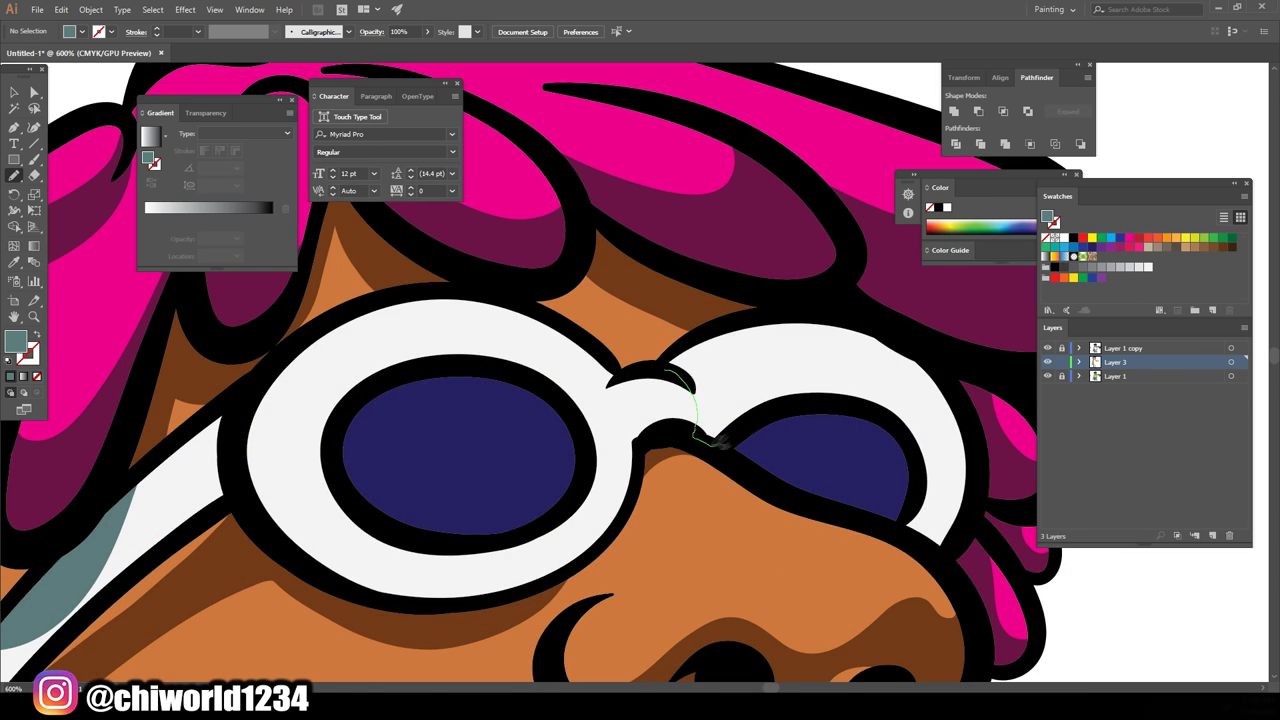
{"action": "left_click_drag", "start_coordinate": [720, 440], "coordinate": [665, 362]}
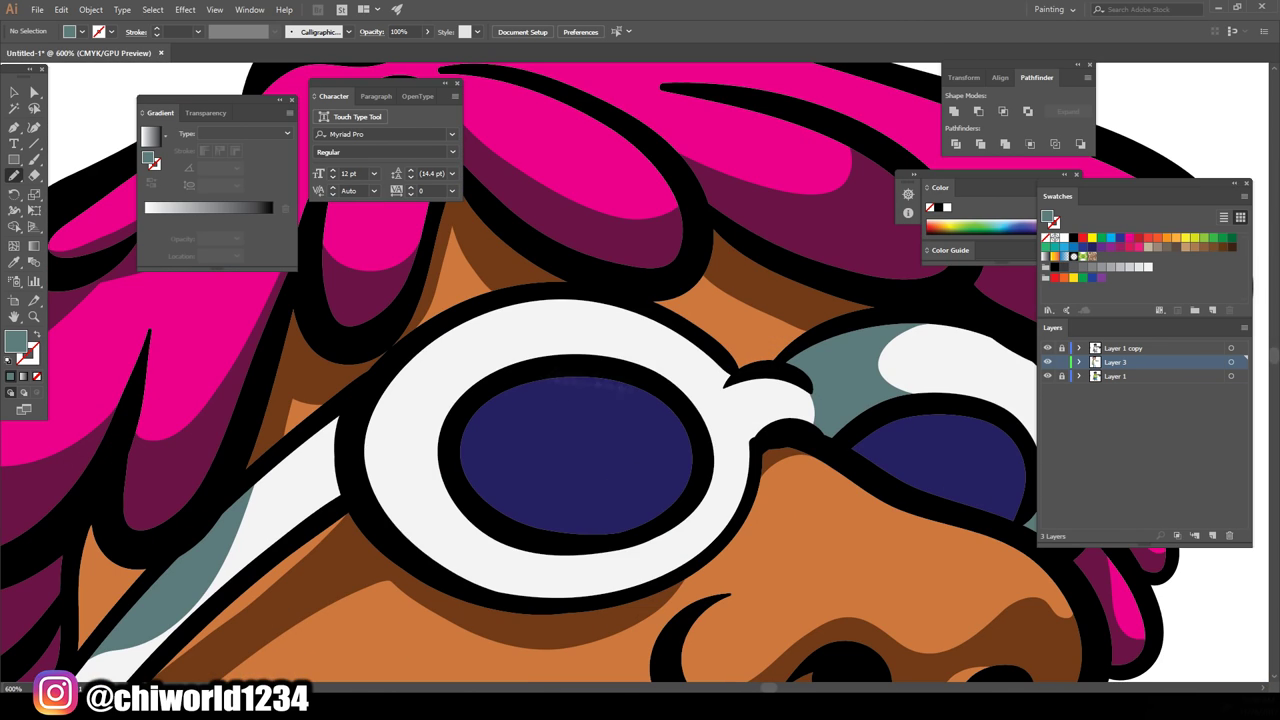
{"action": "left_click_drag", "start_coordinate": [632, 375], "coordinate": [688, 326]}
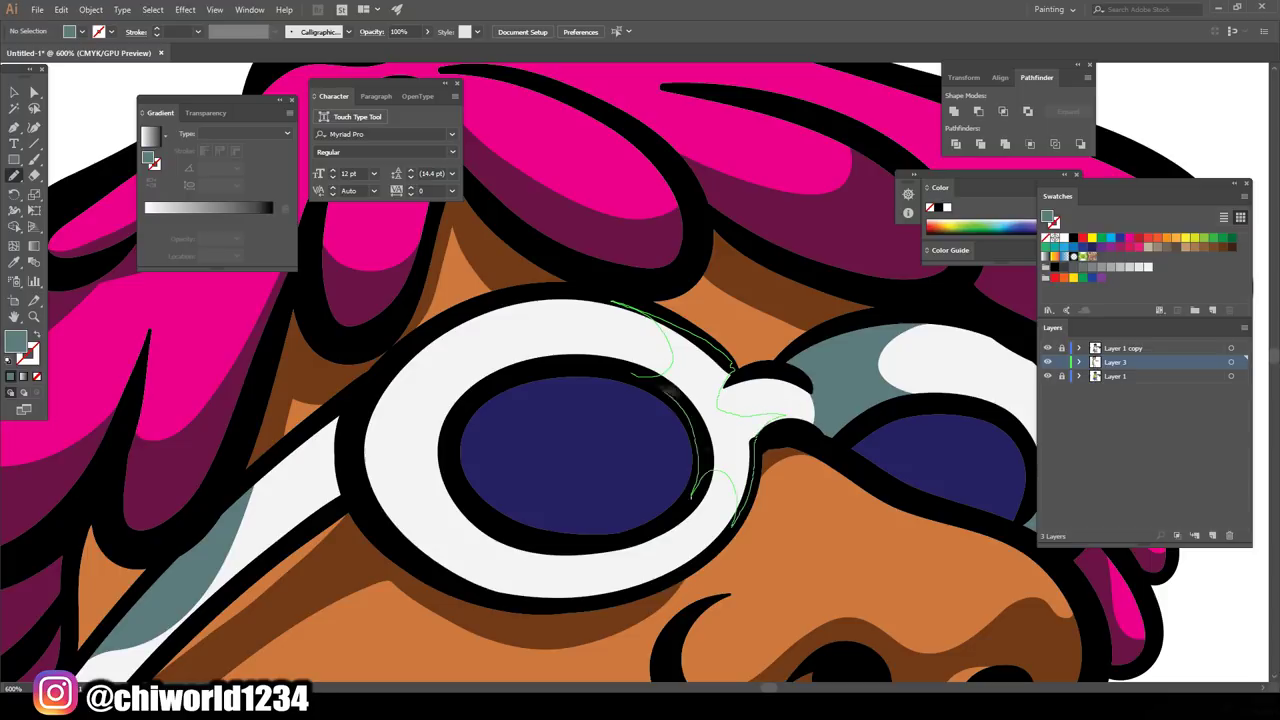
{"action": "left_click_drag", "start_coordinate": [690, 497], "coordinate": [692, 492]}
{"action": "left_click_drag", "start_coordinate": [515, 528], "coordinate": [503, 597]}
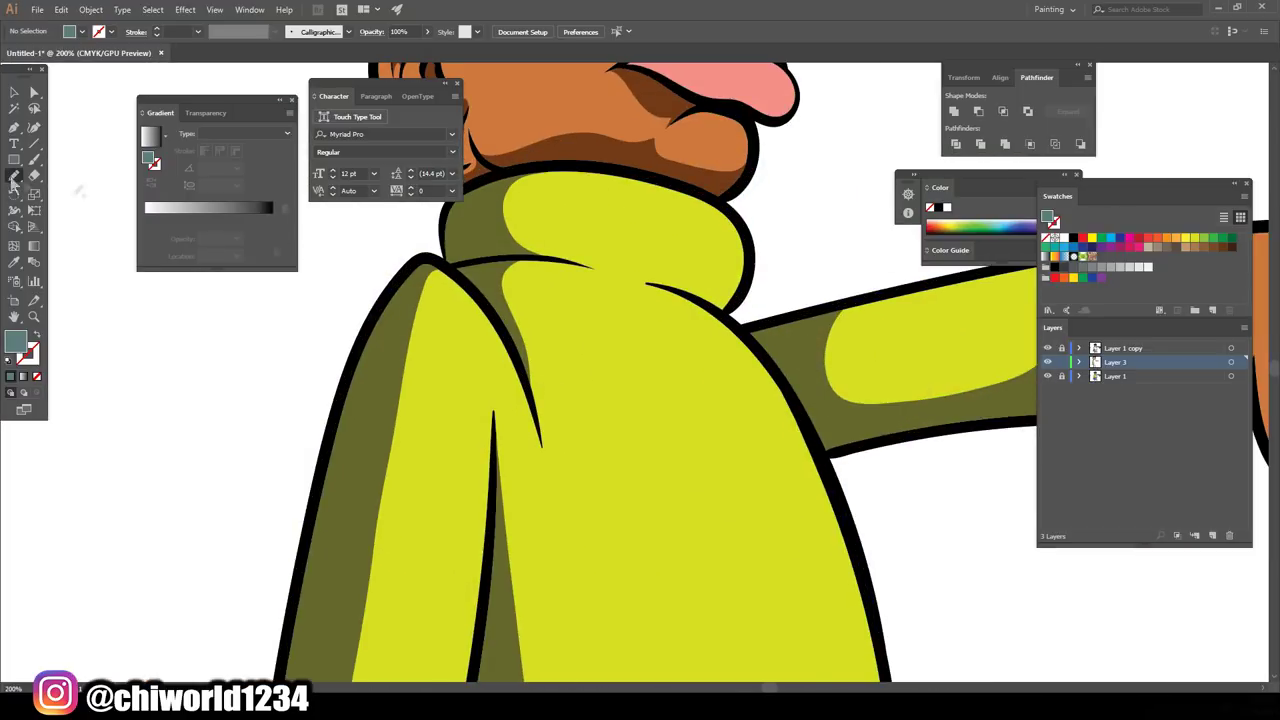
Step: Sample the shading colour and add shadows on the collar, knuckles and pointing hand
{"action": "key", "text": "i"}
{"action": "left_click", "coordinate": [360, 450]}
{"action": "key", "text": "shift+b"}
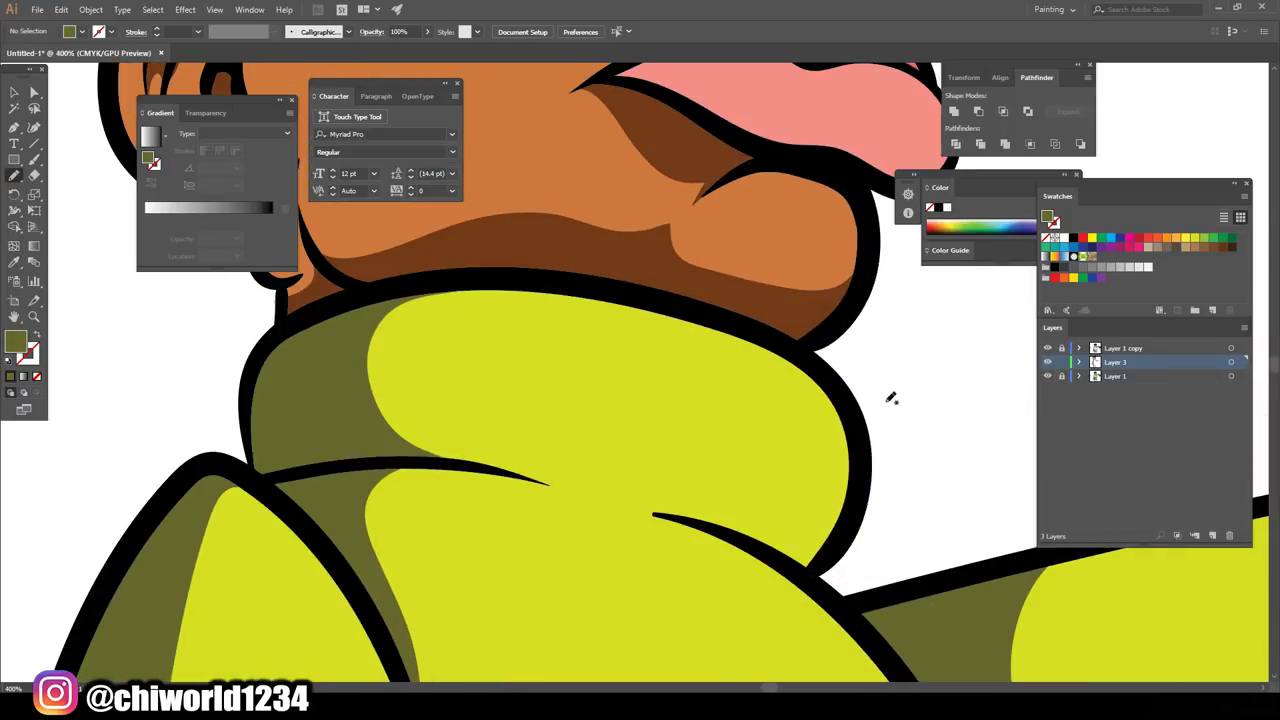
{"action": "left_click_drag", "start_coordinate": [858, 447], "coordinate": [858, 450]}
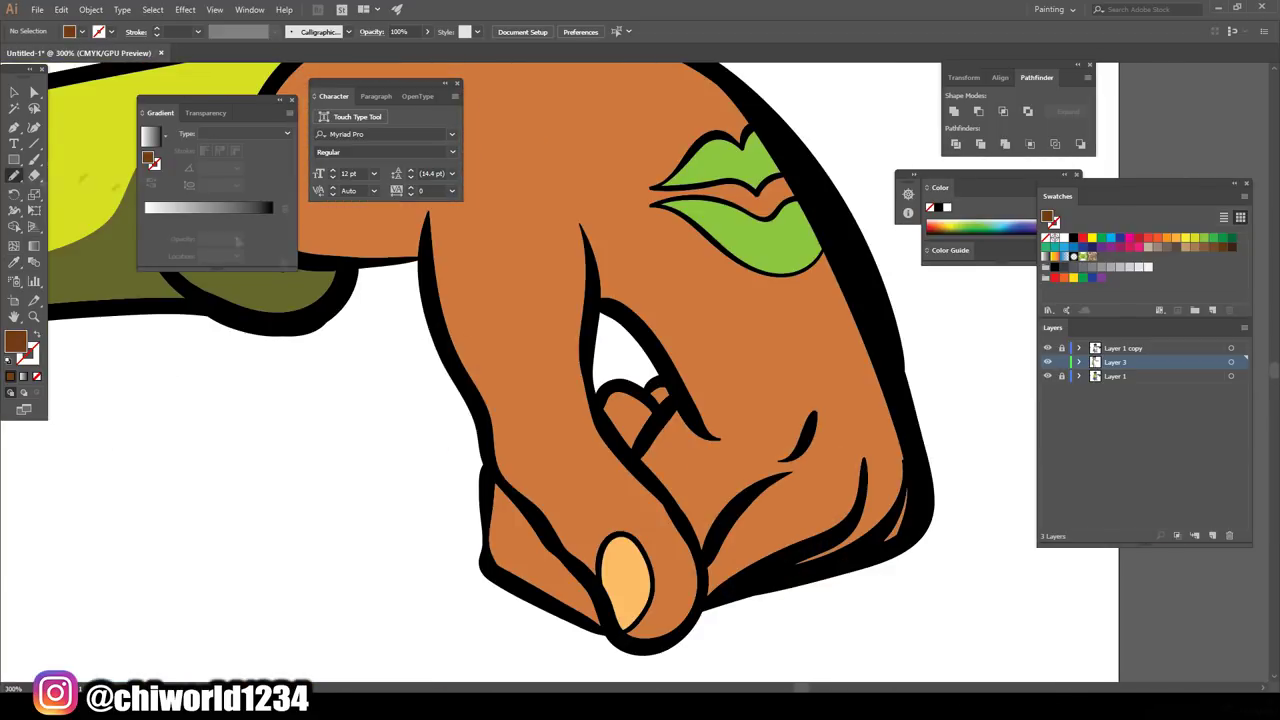
{"action": "left_click_drag", "start_coordinate": [910, 462], "coordinate": [856, 506]}
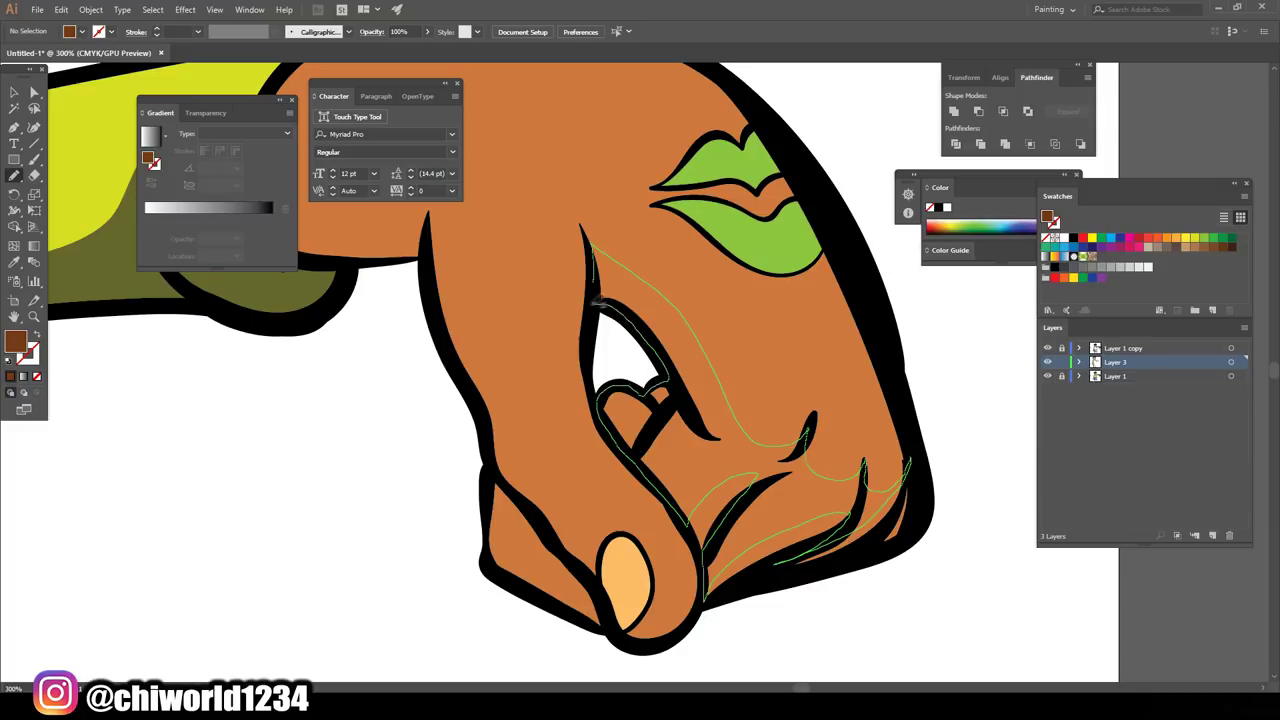
{"action": "left_click_drag", "start_coordinate": [603, 300], "coordinate": [594, 256]}
{"action": "left_click_drag", "start_coordinate": [898, 528], "coordinate": [910, 465]}
Step: Paint dark-brown shadows on the finger, fingertip and where the hand meets the sleeve
{"action": "scroll", "coordinate": [455, 352], "scroll_direction": "up", "scroll_amount": 2}
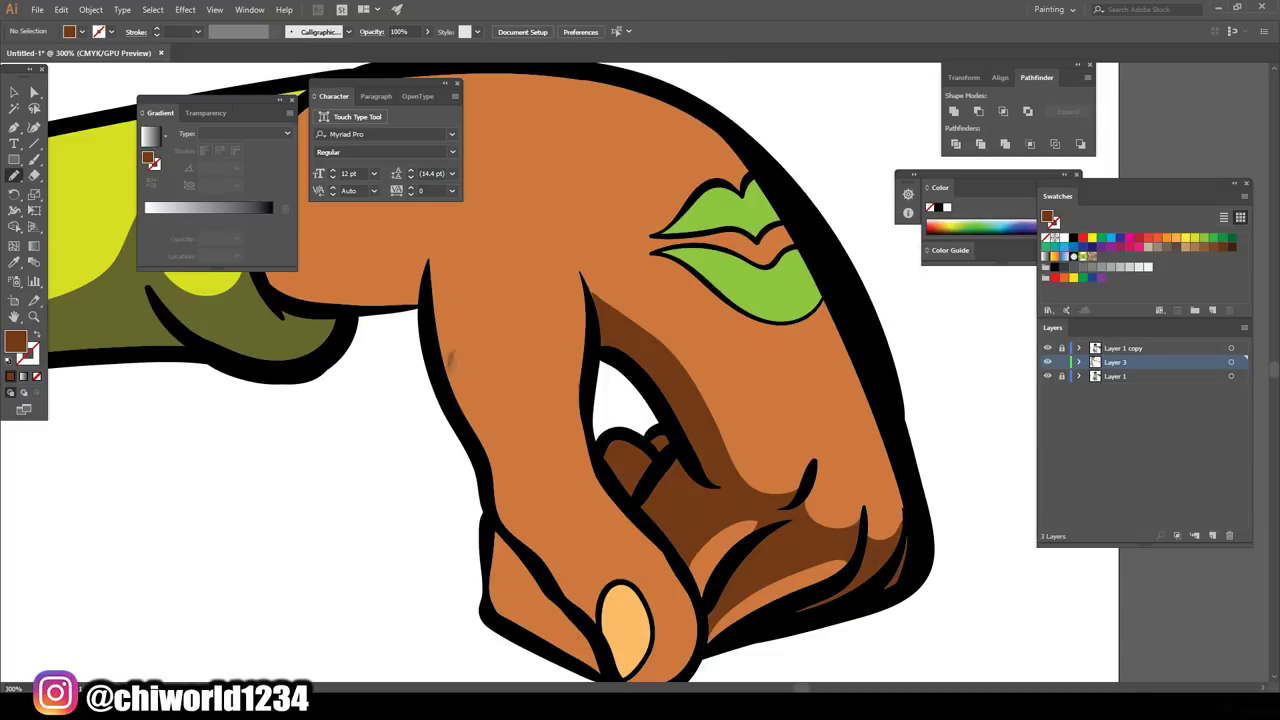
{"action": "left_click_drag", "start_coordinate": [576, 606], "coordinate": [578, 608]}
{"action": "scroll", "coordinate": [771, 623], "scroll_direction": "down", "scroll_amount": 3}
{"action": "scroll", "coordinate": [771, 623], "scroll_direction": "up", "scroll_amount": 4}
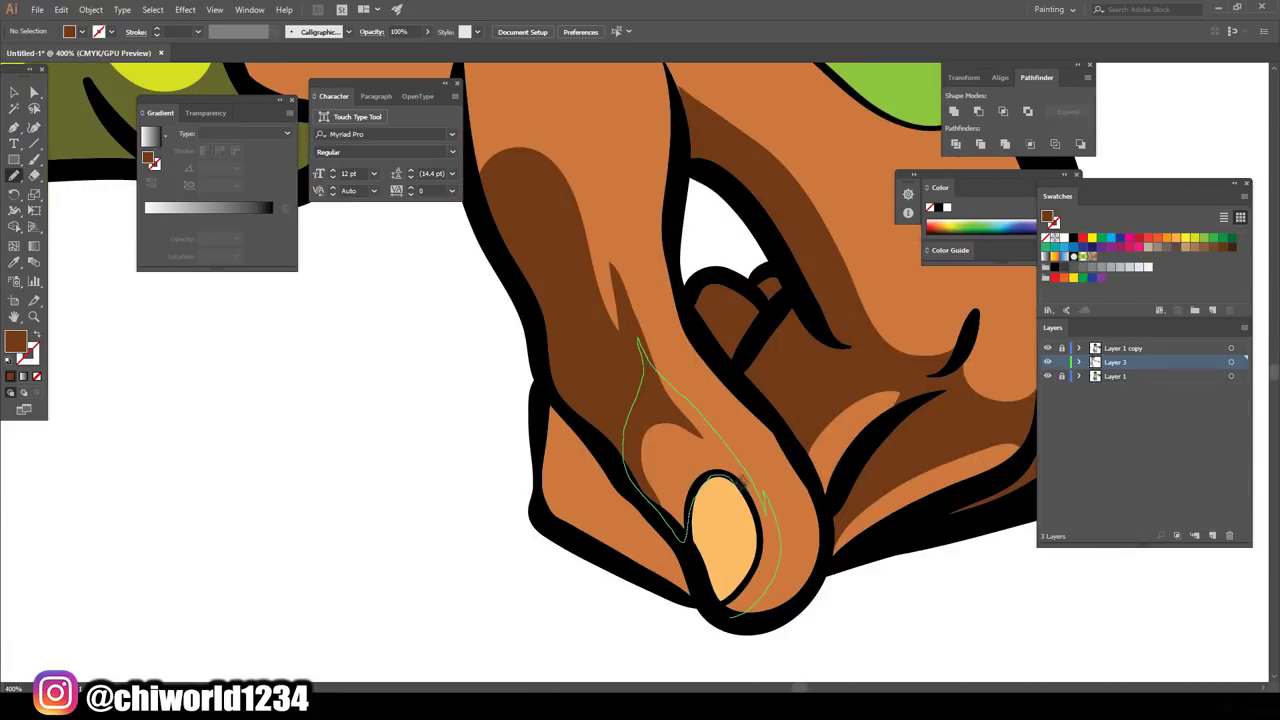
{"action": "left_click_drag", "start_coordinate": [716, 604], "coordinate": [718, 606]}
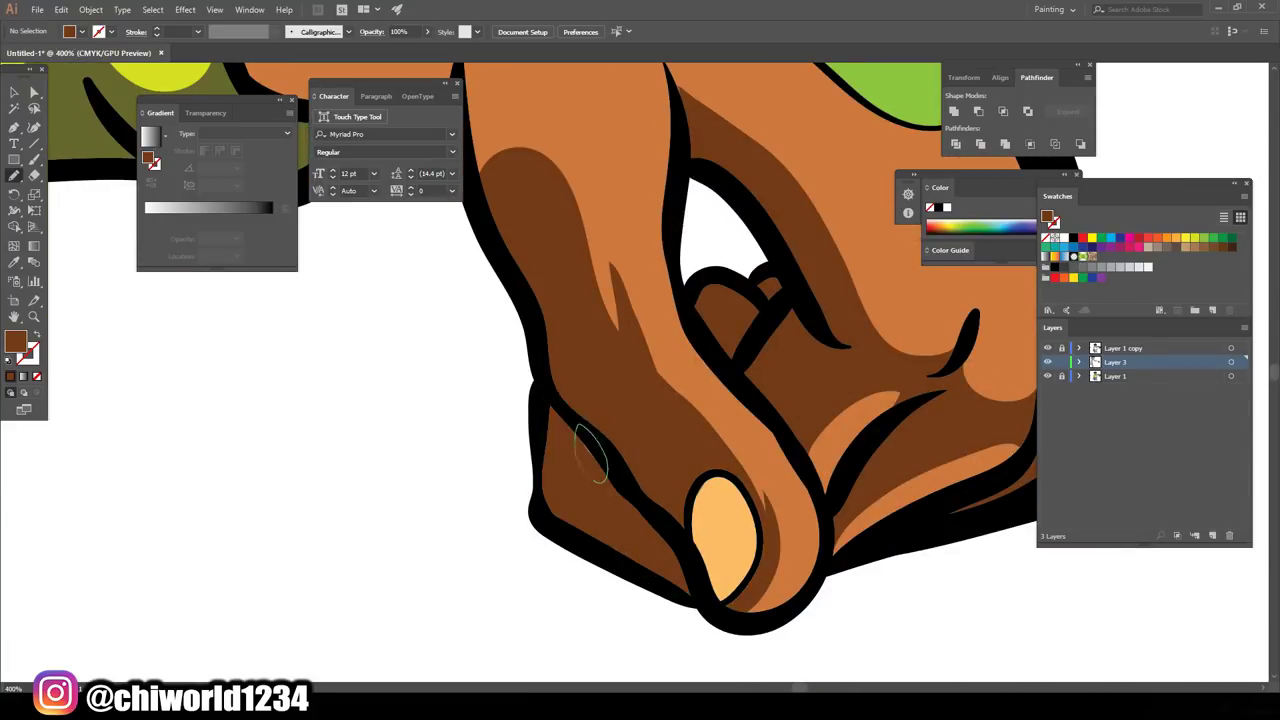
{"action": "scroll", "coordinate": [684, 606], "scroll_direction": "up", "scroll_amount": 5}
{"action": "left_click_drag", "start_coordinate": [490, 329], "coordinate": [492, 331]}
{"action": "scroll", "coordinate": [794, 621], "scroll_direction": "down", "scroll_amount": 4}
{"action": "scroll", "coordinate": [794, 621], "scroll_direction": "up", "scroll_amount": 4}
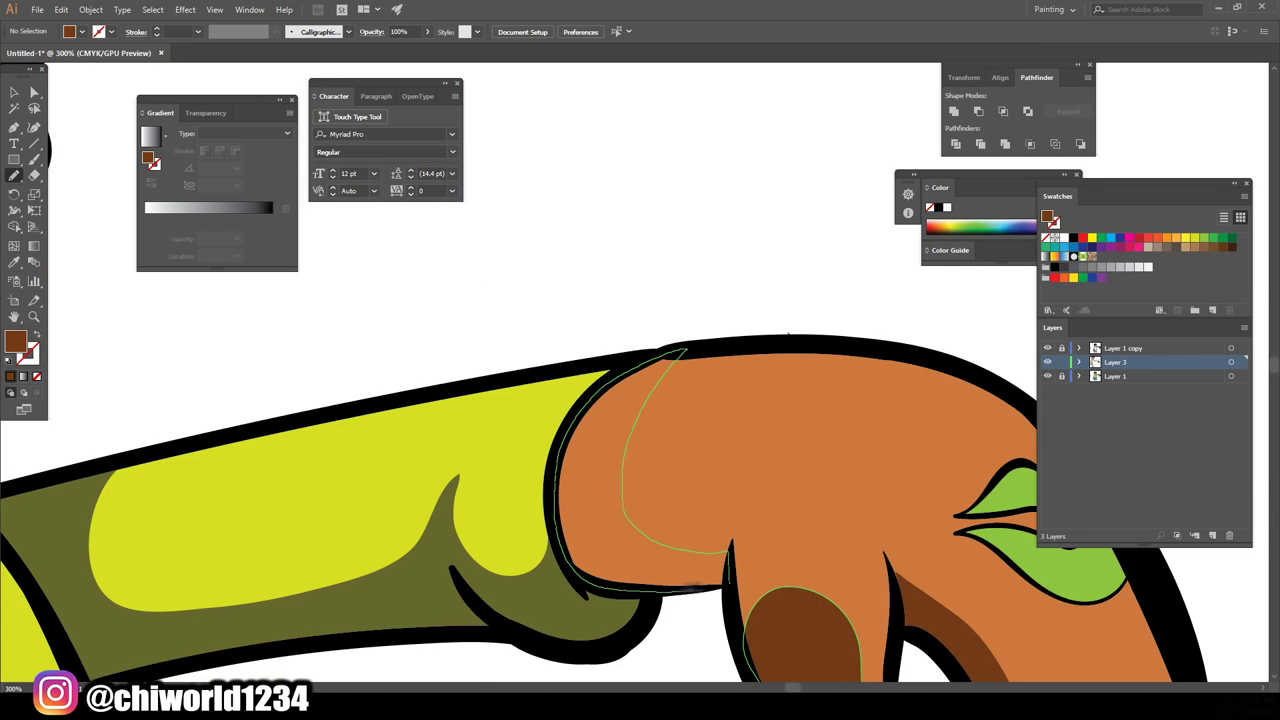
{"action": "left_click_drag", "start_coordinate": [727, 552], "coordinate": [729, 554]}
{"action": "scroll", "coordinate": [578, 637], "scroll_direction": "down", "scroll_amount": 4}
{"action": "scroll", "coordinate": [578, 637], "scroll_direction": "up", "scroll_amount": 4}
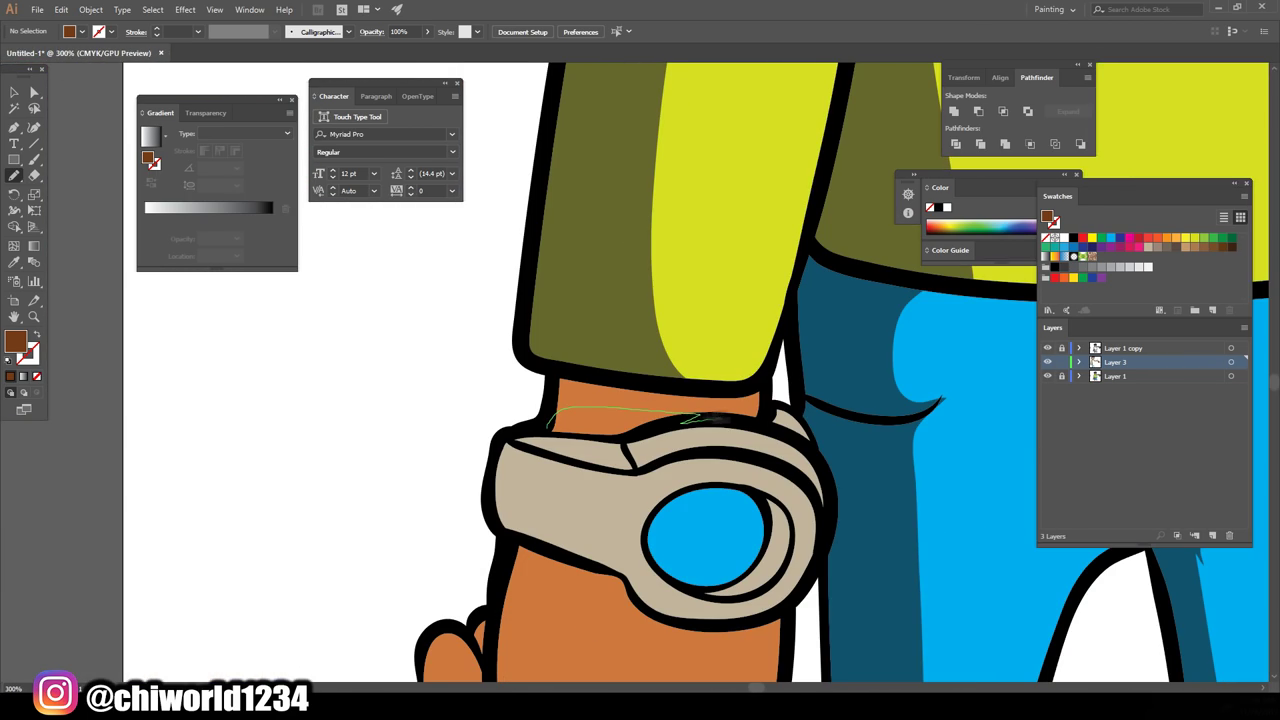
Step: Shade the fist below the wristband, the foot and both ankles in dark brown
{"action": "scroll", "coordinate": [585, 633], "scroll_direction": "down", "scroll_amount": 5}
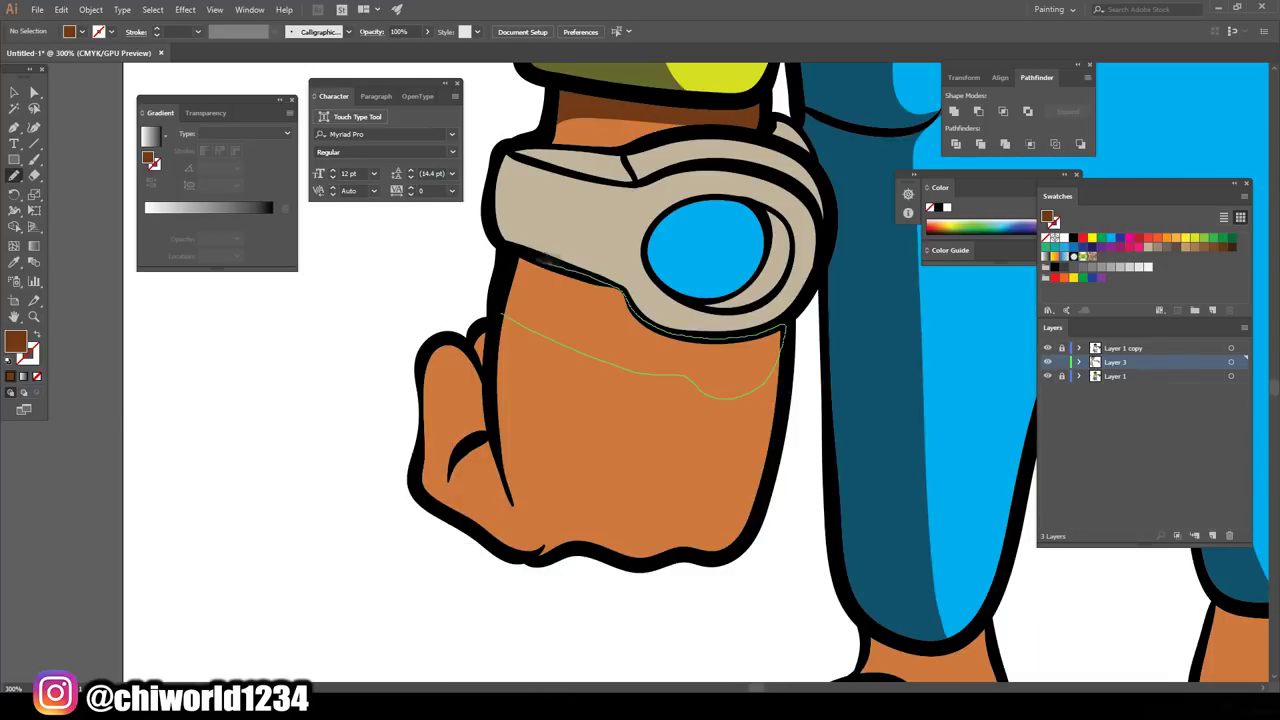
{"action": "left_click_drag", "start_coordinate": [540, 258], "coordinate": [541, 259]}
{"action": "scroll", "coordinate": [465, 607], "scroll_direction": "down", "scroll_amount": 4}
{"action": "scroll", "coordinate": [475, 405], "scroll_direction": "up", "scroll_amount": 5}
{"action": "left_click_drag", "start_coordinate": [632, 356], "coordinate": [449, 440]}
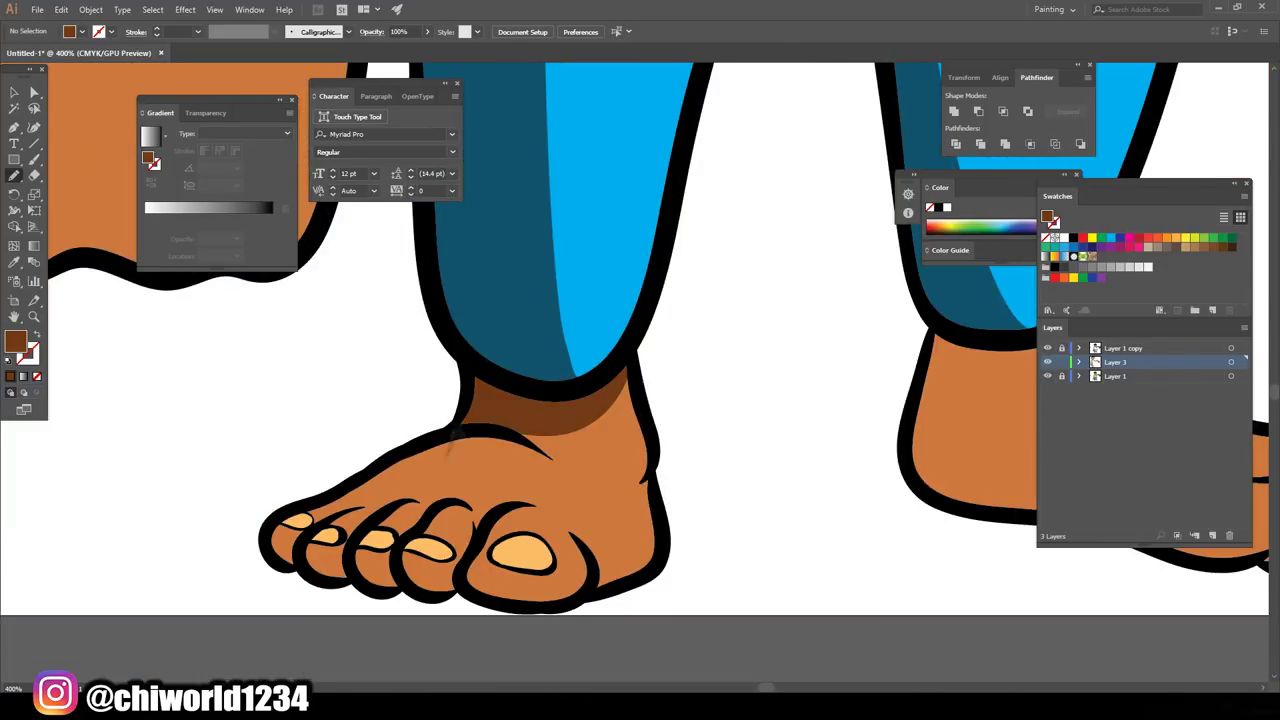
{"action": "left_click_drag", "start_coordinate": [648, 444], "coordinate": [640, 488]}
{"action": "scroll", "coordinate": [640, 488], "scroll_direction": "down", "scroll_amount": 4}
{"action": "scroll", "coordinate": [884, 586], "scroll_direction": "up", "scroll_amount": 5}
{"action": "left_click_drag", "start_coordinate": [410, 292], "coordinate": [628, 306]}
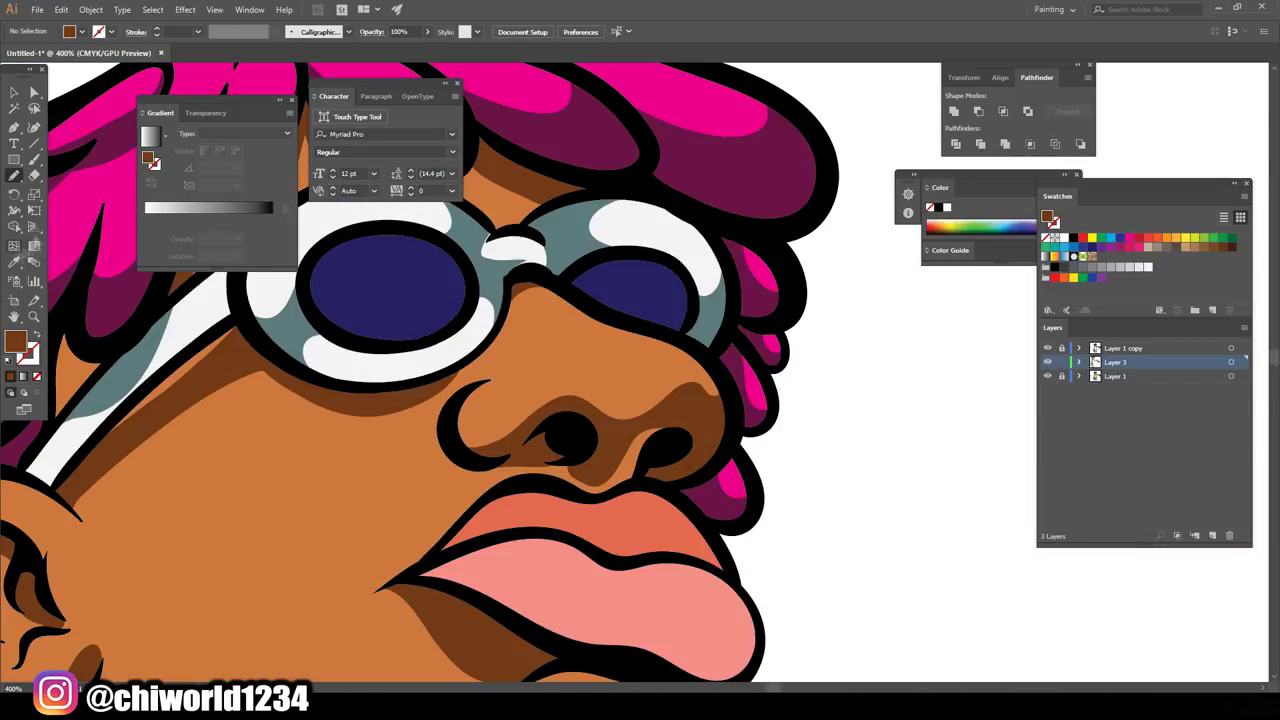
{"action": "double_click", "coordinate": [15, 342]}
Step: Paint navy shading and light-blue highlights on both sunglasses lenses
{"action": "left_click", "coordinate": [1132, 410]}
{"action": "key", "text": "shift+b"}
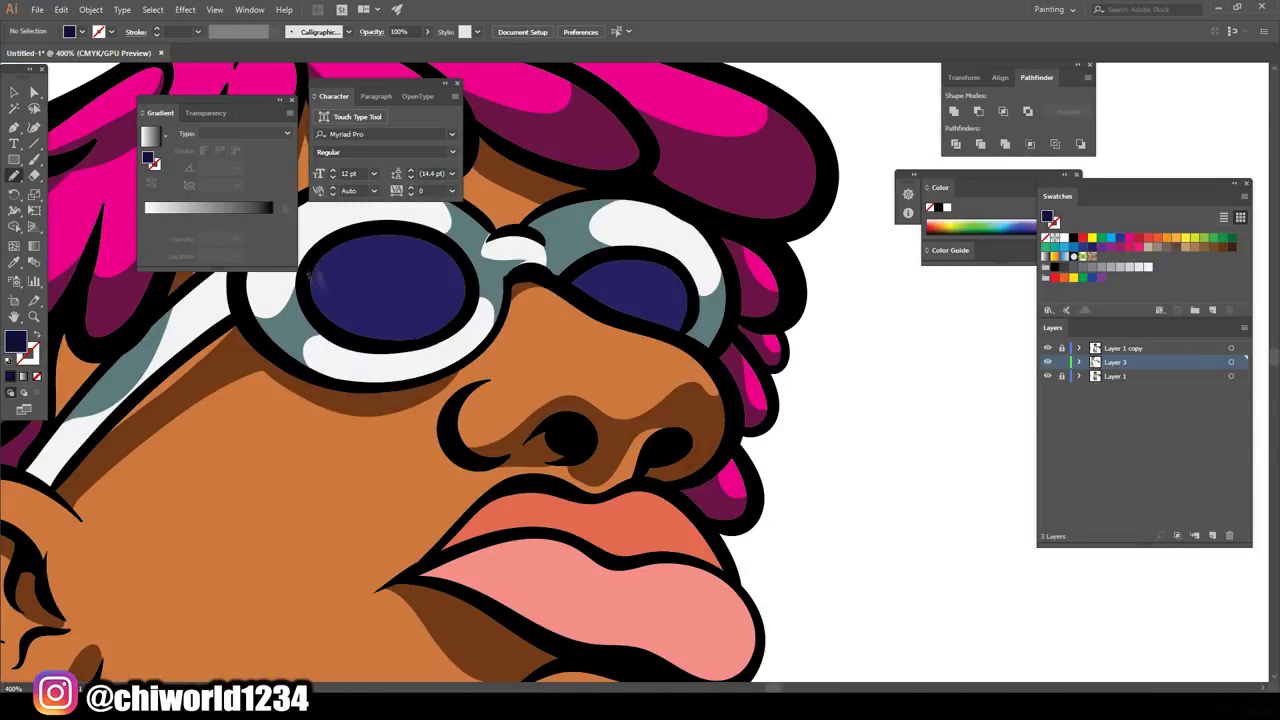
{"action": "left_click_drag", "start_coordinate": [440, 335], "coordinate": [466, 285]}
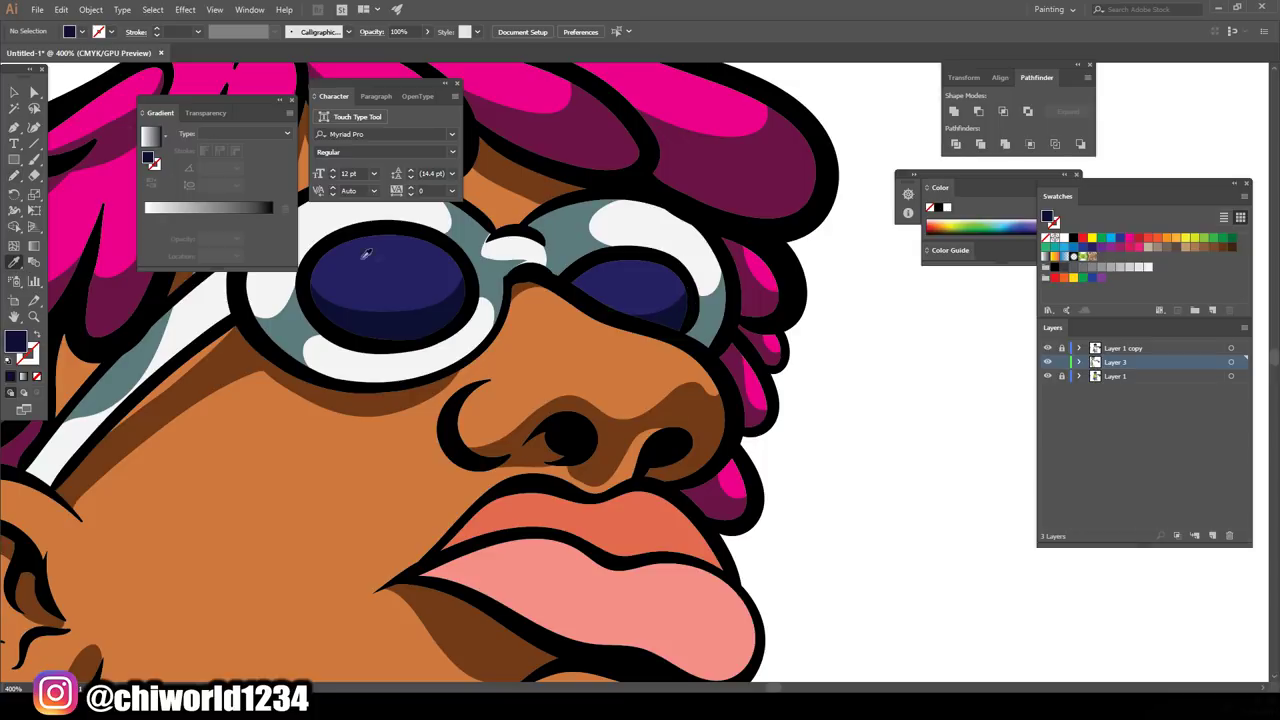
{"action": "double_click", "coordinate": [15, 342]}
{"action": "left_click", "coordinate": [897, 447]}
{"action": "left_click", "coordinate": [1132, 410]}
{"action": "left_click_drag", "start_coordinate": [355, 277], "coordinate": [422, 262]}
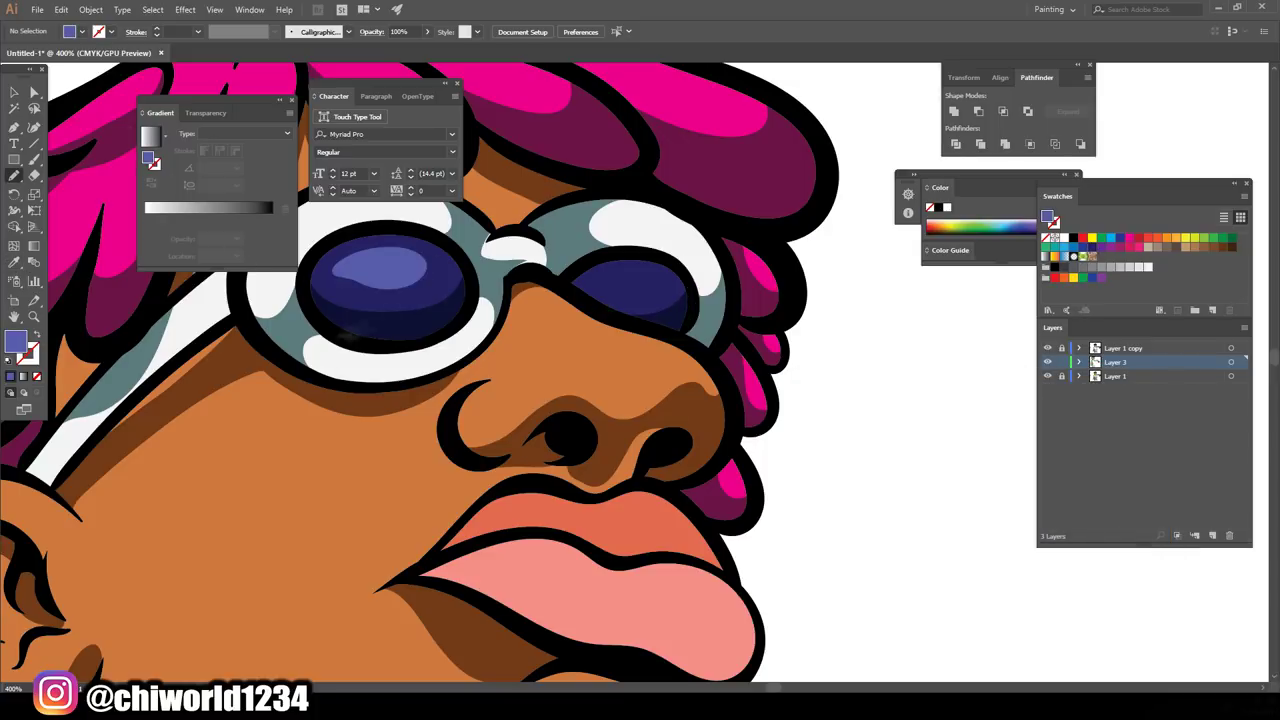
{"action": "left_click_drag", "start_coordinate": [650, 273], "coordinate": [843, 614]}
{"action": "scroll", "coordinate": [843, 614], "scroll_direction": "down", "scroll_amount": 5}
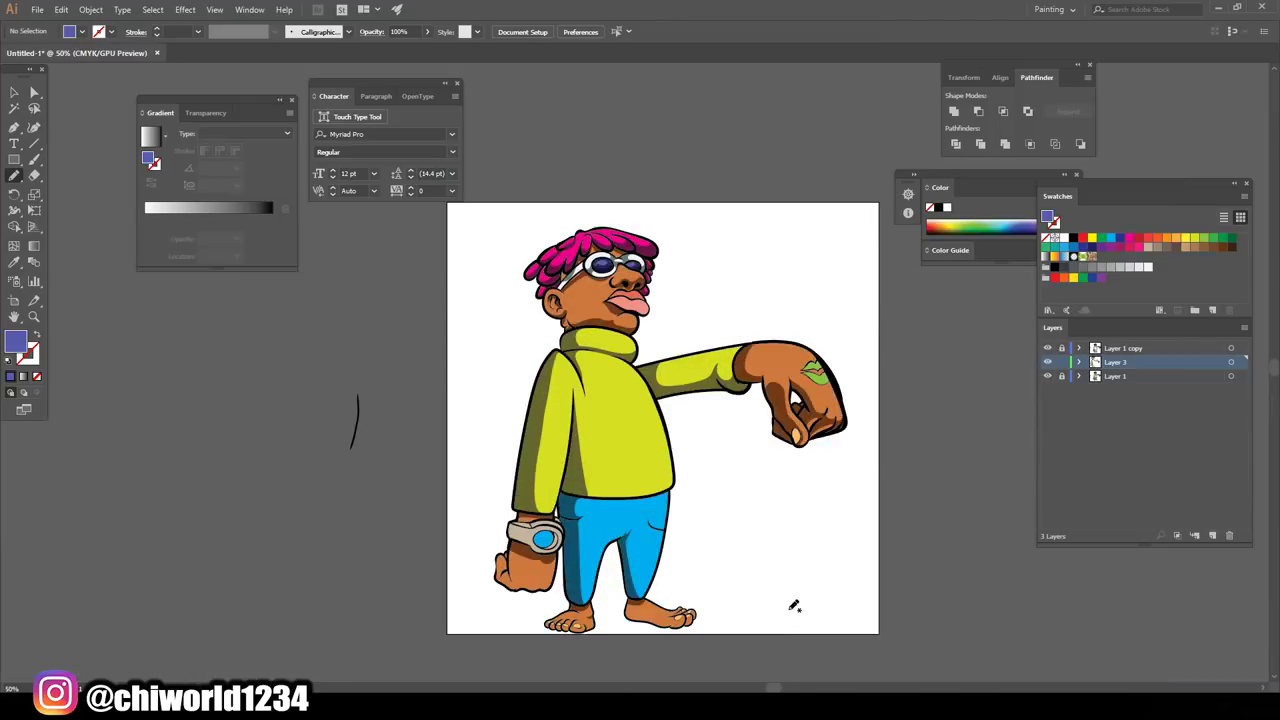
{"action": "scroll", "coordinate": [590, 290], "scroll_direction": "up", "scroll_amount": 6}
Step: Sample the lip colour and darken it to a deep red fill for lip shading
{"action": "left_click", "coordinate": [14, 262]}
{"action": "left_click", "coordinate": [426, 349]}
{"action": "double_click", "coordinate": [15, 342]}
{"action": "left_click", "coordinate": [917, 500]}
{"action": "left_click", "coordinate": [1132, 410]}
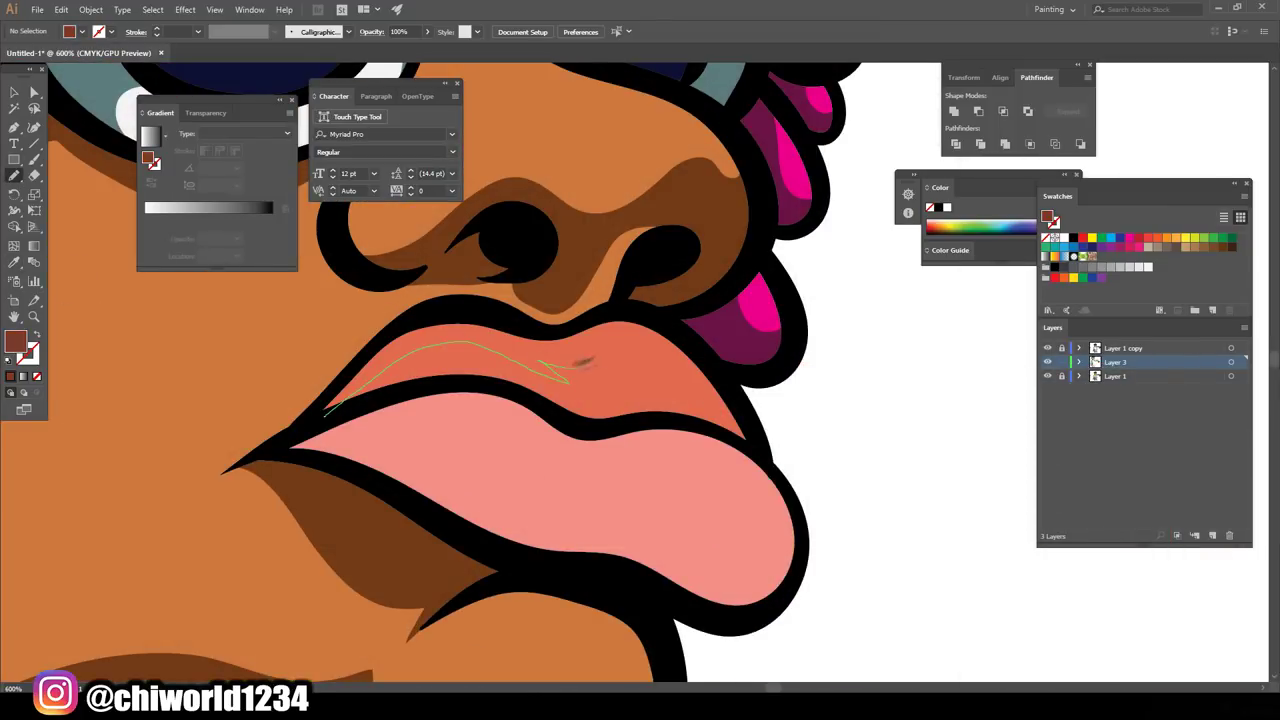
Step: Sample the tongue colour, lighten it to pink, and zoom out to the whole character
{"action": "left_click", "coordinate": [14, 262]}
{"action": "left_click", "coordinate": [470, 350]}
{"action": "double_click", "coordinate": [15, 342]}
{"action": "left_click", "coordinate": [906, 459]}
{"action": "left_click", "coordinate": [1120, 425]}
{"action": "key", "text": "n"}
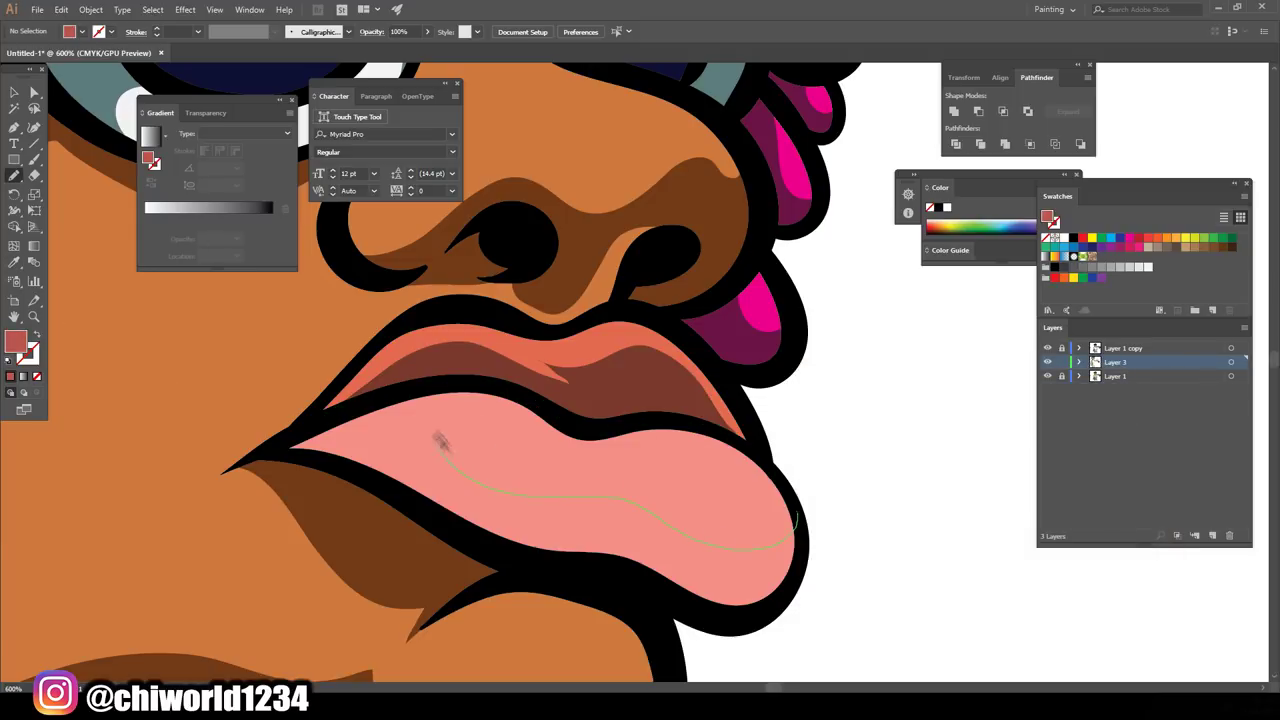
{"action": "key", "text": "ctrl+0"}
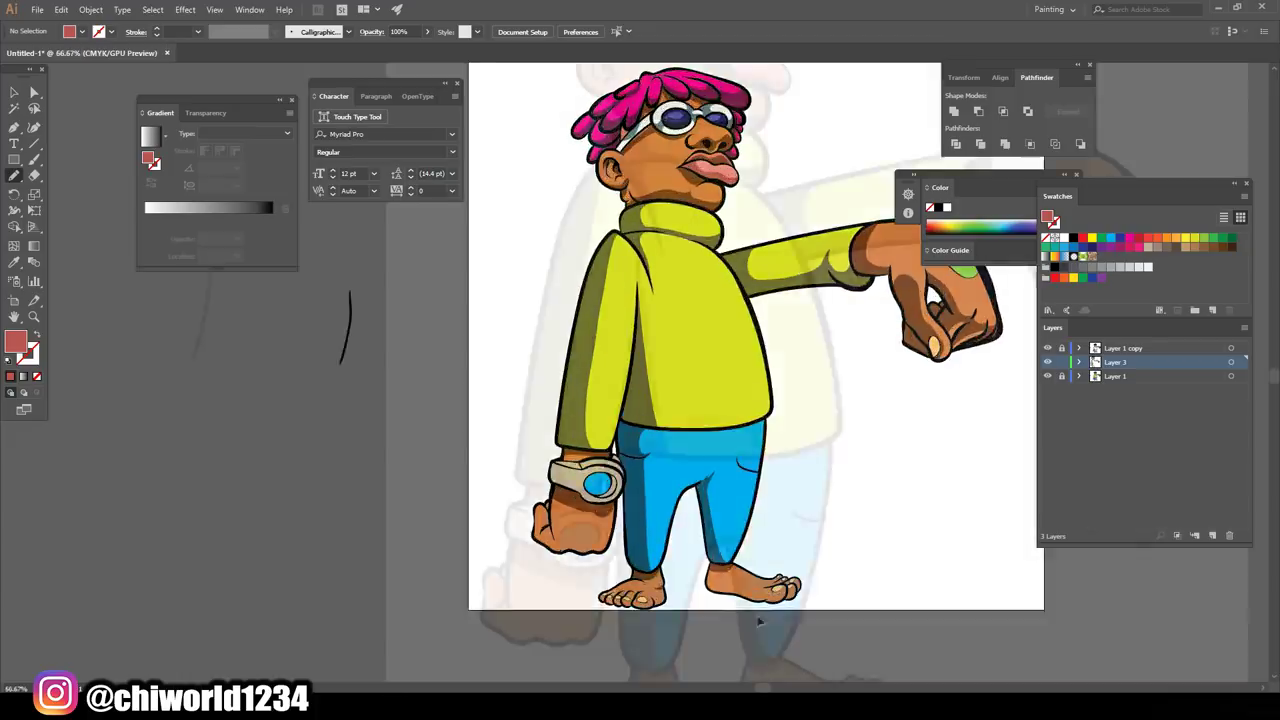
{"action": "scroll", "coordinate": [602, 485], "scroll_direction": "up", "scroll_amount": 5}
Step: Darken the sampled watch-face blue and paint a dark-blue shadow inside the face
{"action": "left_click", "coordinate": [780, 400]}
{"action": "double_click", "coordinate": [15, 342]}
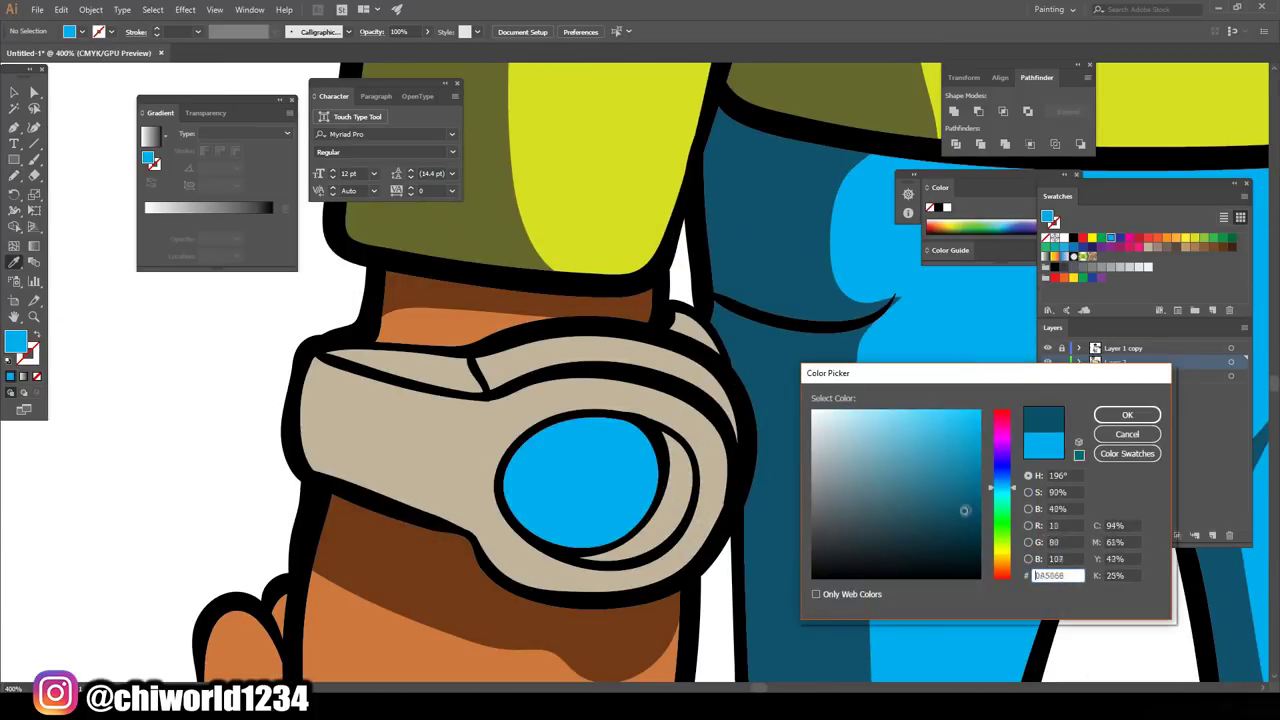
{"action": "left_click", "coordinate": [1137, 408]}
{"action": "left_click_drag", "start_coordinate": [640, 525], "coordinate": [645, 522]}
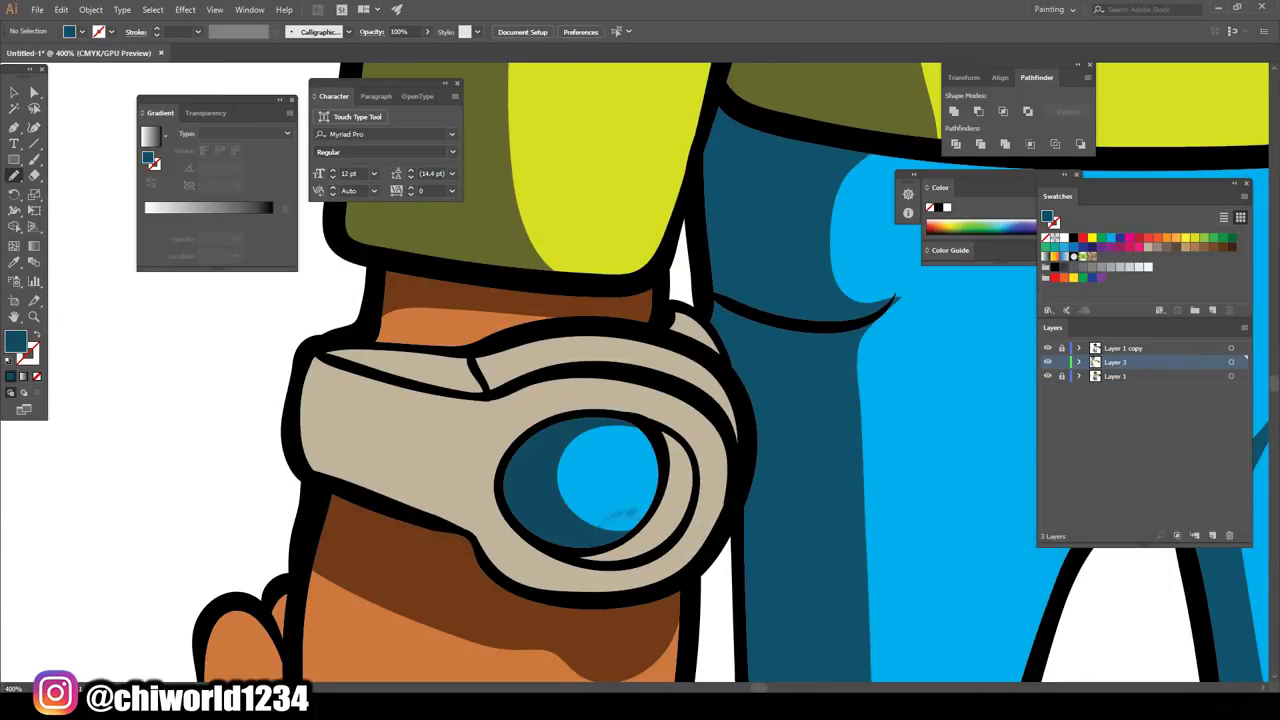
{"action": "key", "text": "ctrl+0"}
{"action": "scroll", "coordinate": [686, 414], "scroll_direction": "up", "scroll_amount": 5}
Step: Switch the fill to a dark blue-grey and shade the right and lower watch rim
{"action": "key", "text": "i"}
{"action": "left_click", "coordinate": [400, 400]}
{"action": "double_click", "coordinate": [15, 342]}
{"action": "left_click", "coordinate": [1000, 472]}
{"action": "left_click", "coordinate": [1137, 408]}
{"action": "left_click_drag", "start_coordinate": [782, 498], "coordinate": [778, 520]}
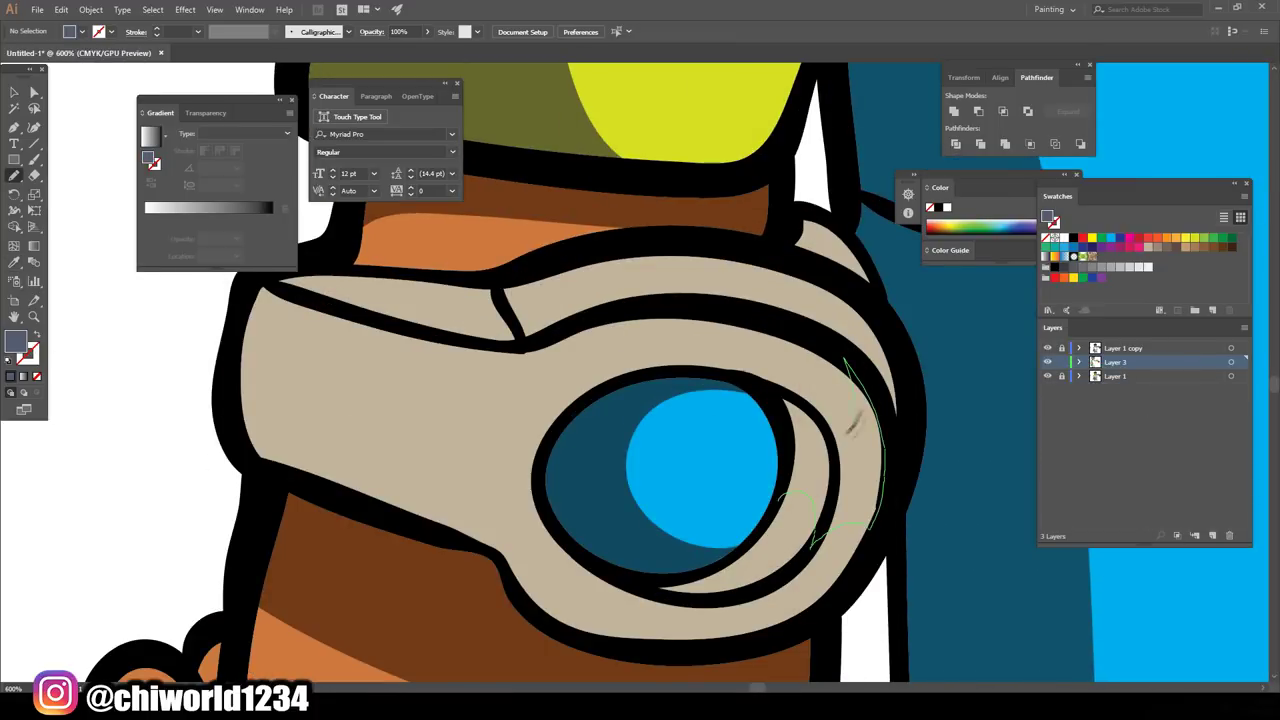
{"action": "left_click_drag", "start_coordinate": [704, 574], "coordinate": [690, 585]}
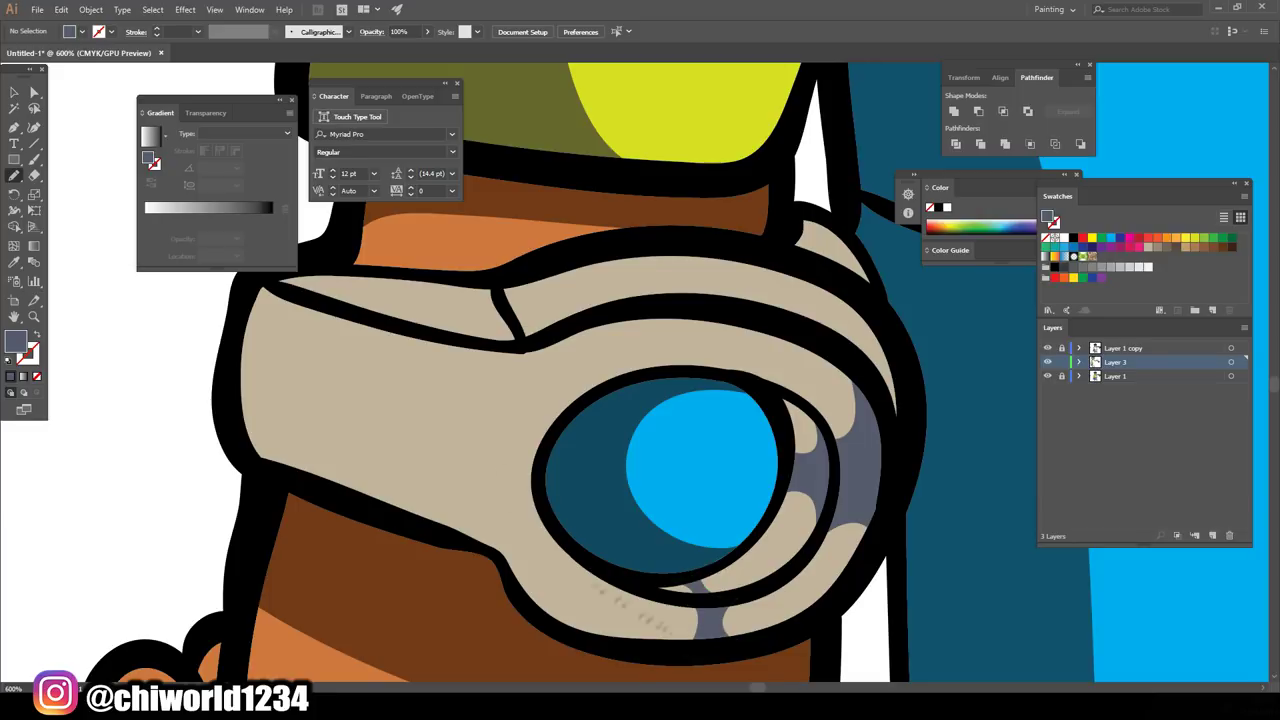
Step: Add blue-grey shadows above the face, along the lower and upper rim, and on the strap
{"action": "left_click_drag", "start_coordinate": [568, 357], "coordinate": [471, 282]}
{"action": "left_click_drag", "start_coordinate": [537, 458], "coordinate": [585, 395]}
{"action": "left_click_drag", "start_coordinate": [470, 530], "coordinate": [610, 640]}
{"action": "left_click_drag", "start_coordinate": [835, 300], "coordinate": [688, 312]}
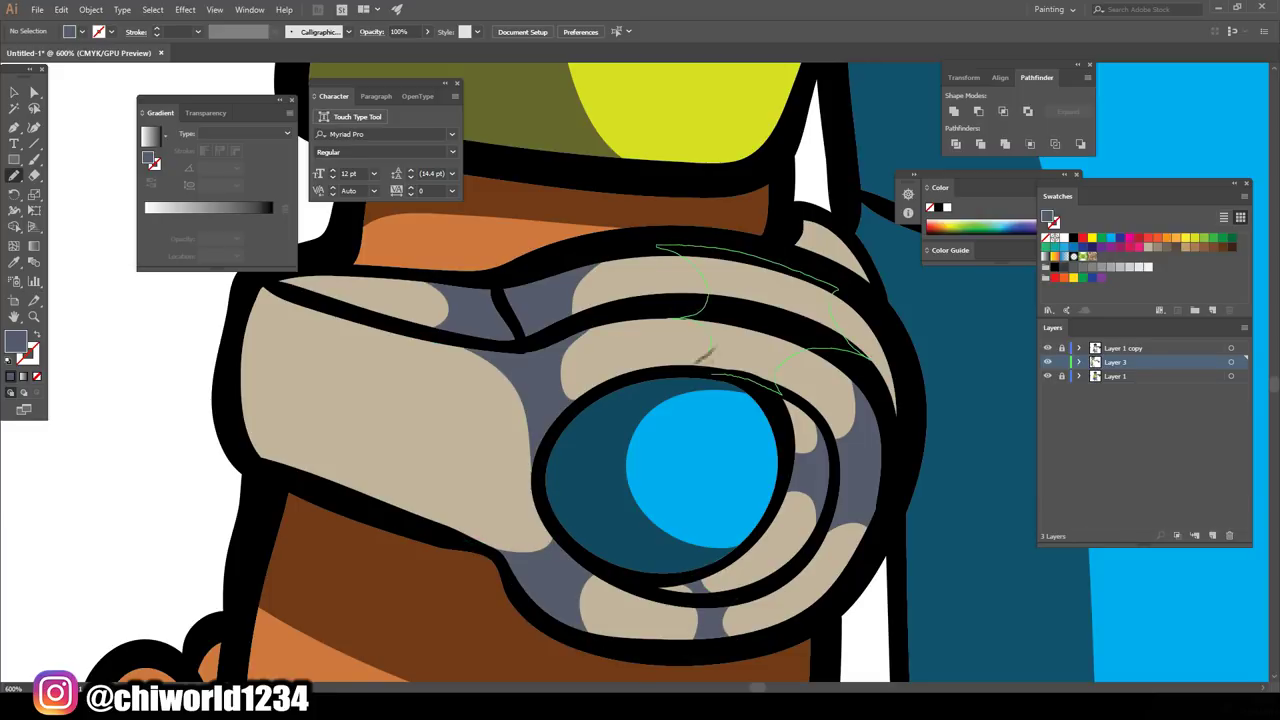
{"action": "left_click_drag", "start_coordinate": [298, 287], "coordinate": [296, 285]}
{"action": "scroll", "coordinate": [937, 590], "scroll_direction": "down", "scroll_amount": 4}
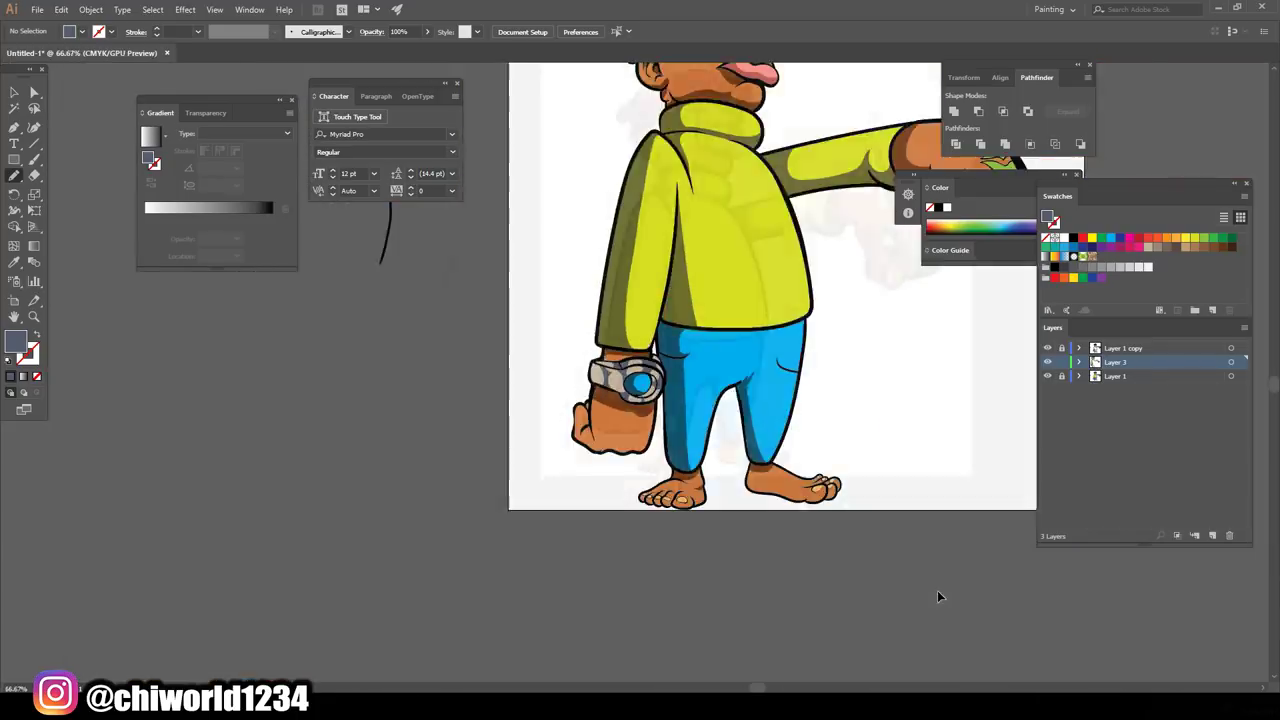
{"action": "scroll", "coordinate": [937, 590], "scroll_direction": "up", "scroll_amount": 3}
{"action": "mouse_move", "coordinate": [530, 475]}
{"action": "left_mouse_down"}
{"action": "mouse_move", "coordinate": [503, 342]}
{"action": "mouse_move", "coordinate": [490, 465]}
{"action": "mouse_move", "coordinate": [503, 345]}
{"action": "left_mouse_up"}
Step: Paint white highlights on the left, middle and lower-right of the watch strap
{"action": "left_click", "coordinate": [1140, 267]}
{"action": "left_click_drag", "start_coordinate": [632, 420], "coordinate": [604, 468]}
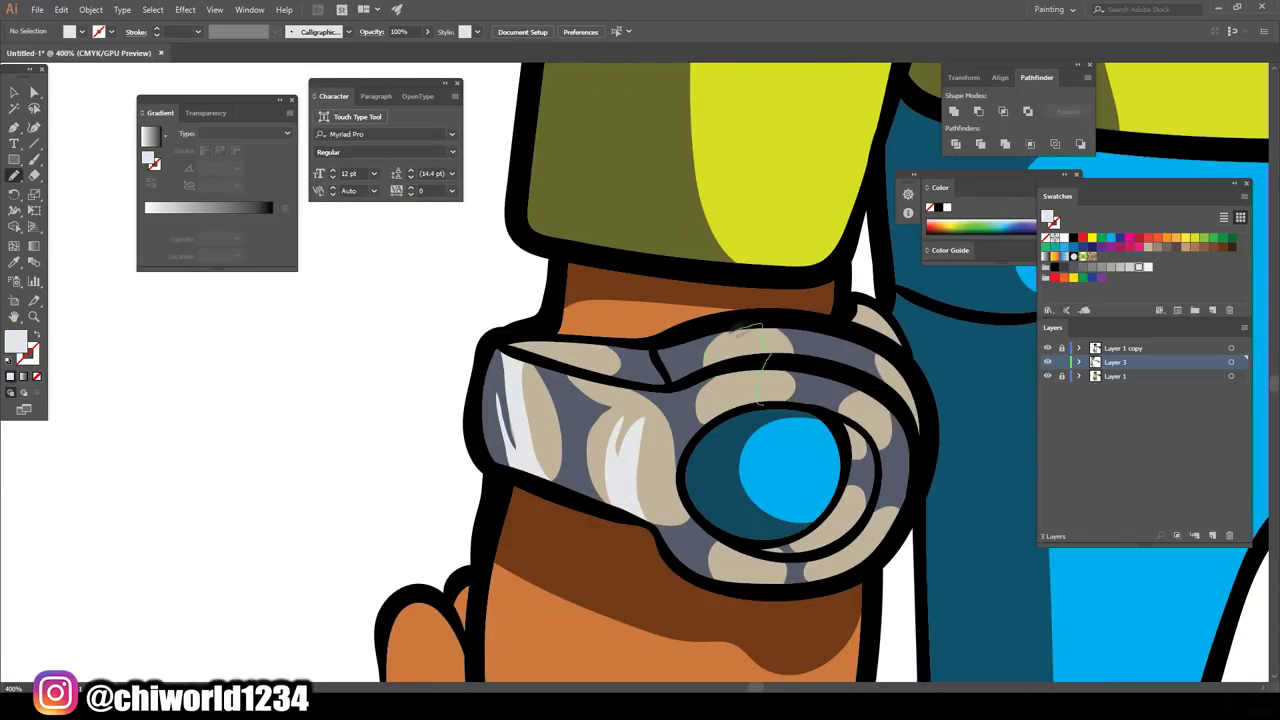
{"action": "left_click_drag", "start_coordinate": [762, 404], "coordinate": [736, 330]}
{"action": "mouse_move", "coordinate": [905, 518]}
{"action": "left_mouse_down"}
{"action": "mouse_move", "coordinate": [851, 573]}
{"action": "mouse_move", "coordinate": [852, 548]}
{"action": "left_mouse_up"}
{"action": "key", "text": "ctrl+minus"}
{"action": "key", "text": "ctrl+minus"}
{"action": "key", "text": "ctrl+minus"}
{"action": "key", "text": "ctrl+minus"}
{"action": "key", "text": "ctrl+minus"}
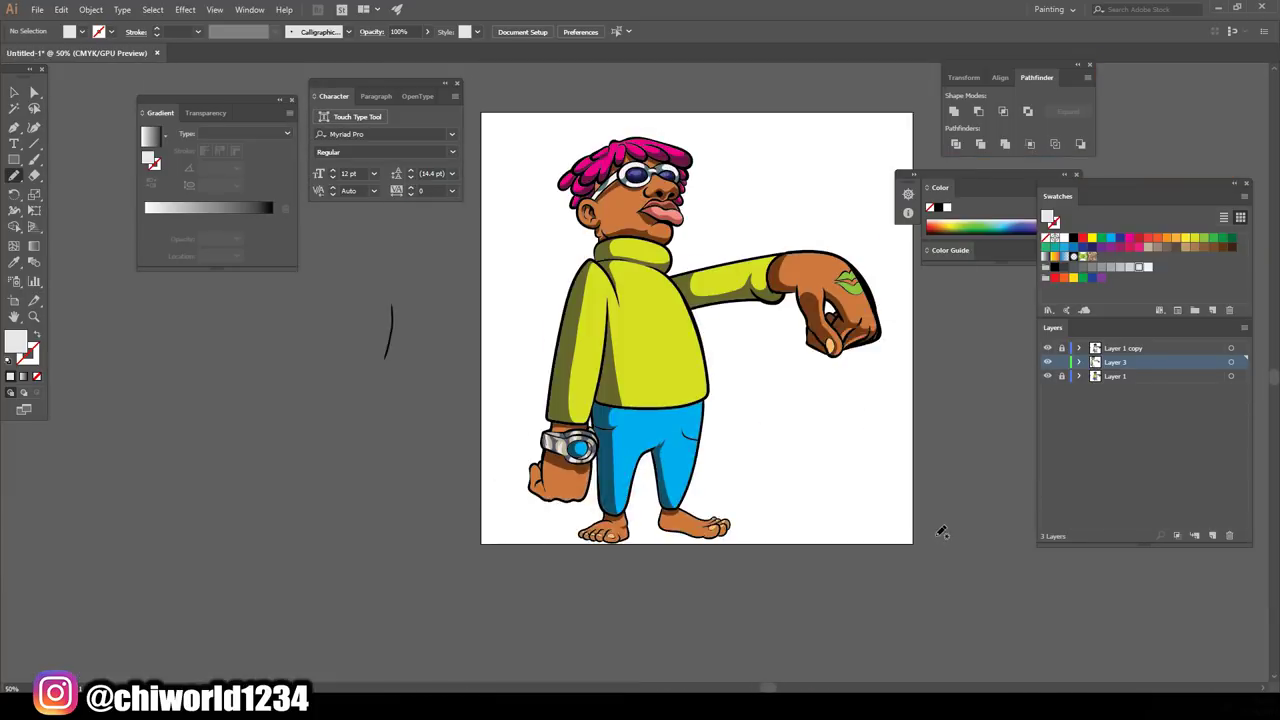
Step: Set the fill to light peach #FFAC73 and highlight the cheek, nose and chin
{"action": "key", "text": "ctrl+plus"}
{"action": "key", "text": "ctrl+plus"}
{"action": "key", "text": "ctrl+plus"}
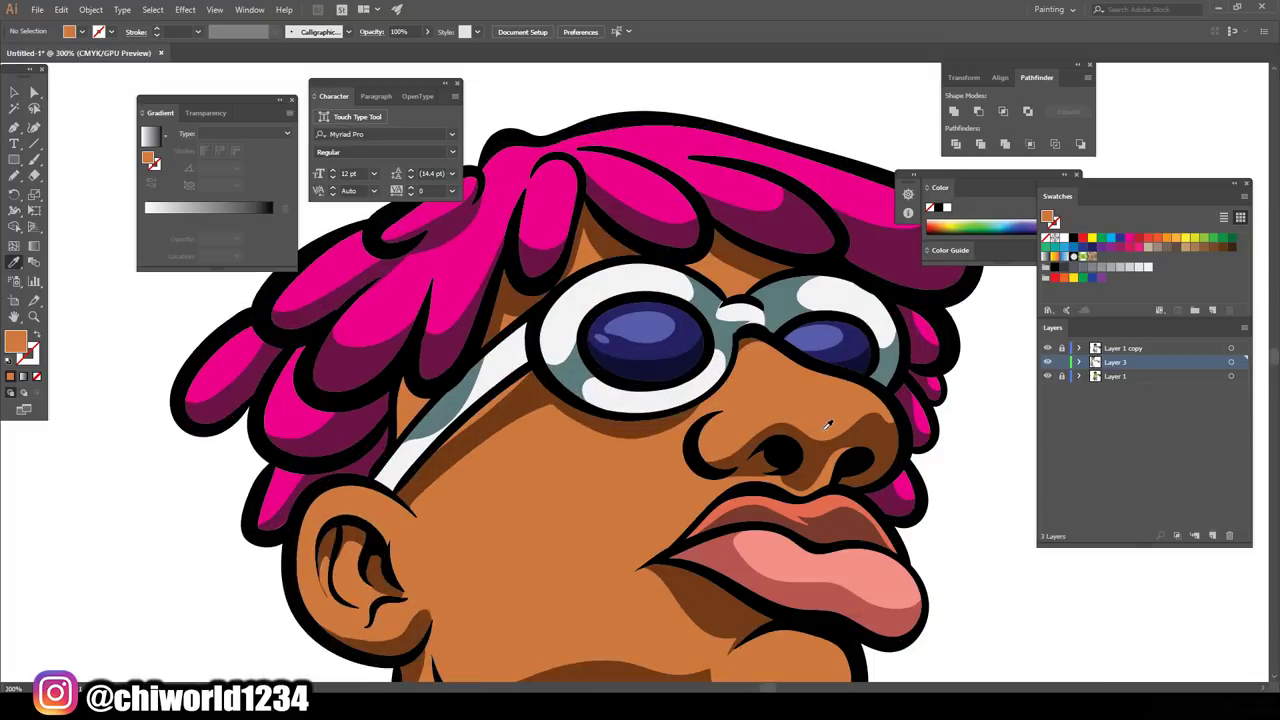
{"action": "double_click", "coordinate": [15, 343]}
{"action": "key", "text": "Return"}
{"action": "left_click_drag", "start_coordinate": [544, 398], "coordinate": [546, 400]}
{"action": "left_click_drag", "start_coordinate": [801, 312], "coordinate": [802, 316]}
{"action": "left_click_drag", "start_coordinate": [765, 325], "coordinate": [722, 368]}
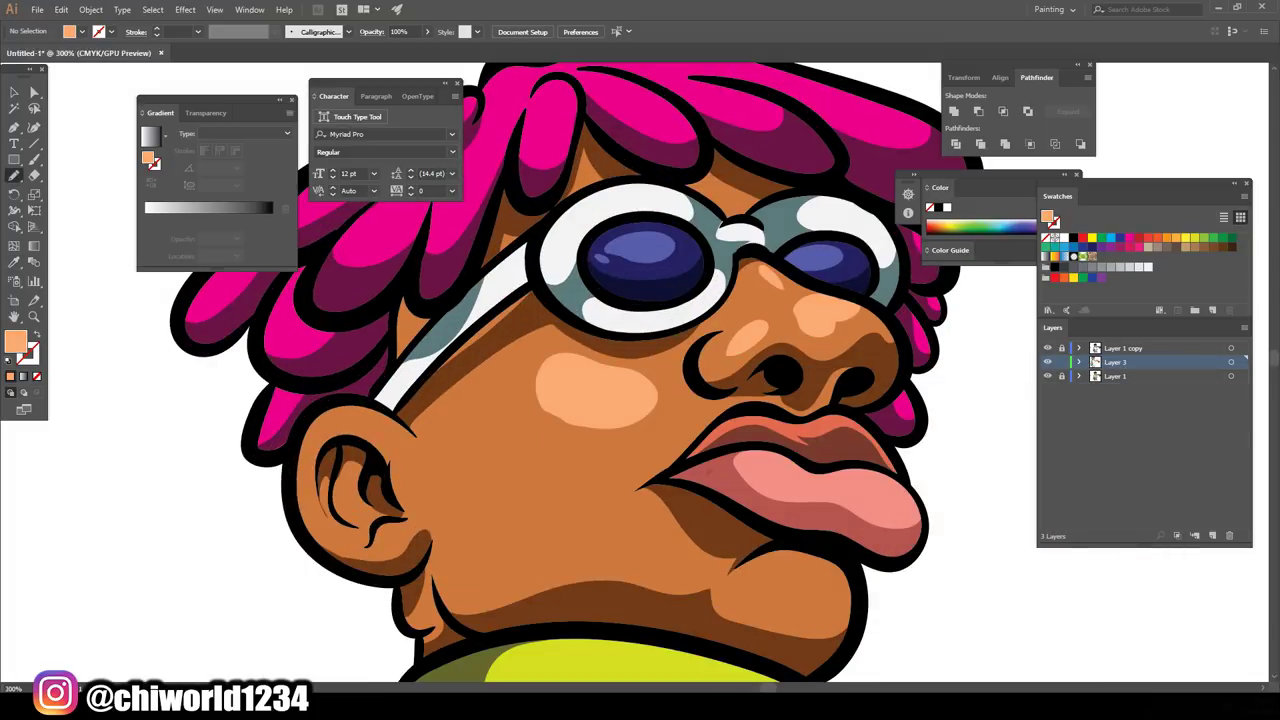
{"action": "left_click_drag", "start_coordinate": [848, 600], "coordinate": [848, 600]}
Step: Add another peach cheek highlight, then select all the artwork
{"action": "scroll", "coordinate": [1003, 606], "scroll_direction": "down", "scroll_amount": 3}
{"action": "scroll", "coordinate": [848, 568], "scroll_direction": "up", "scroll_amount": 1}
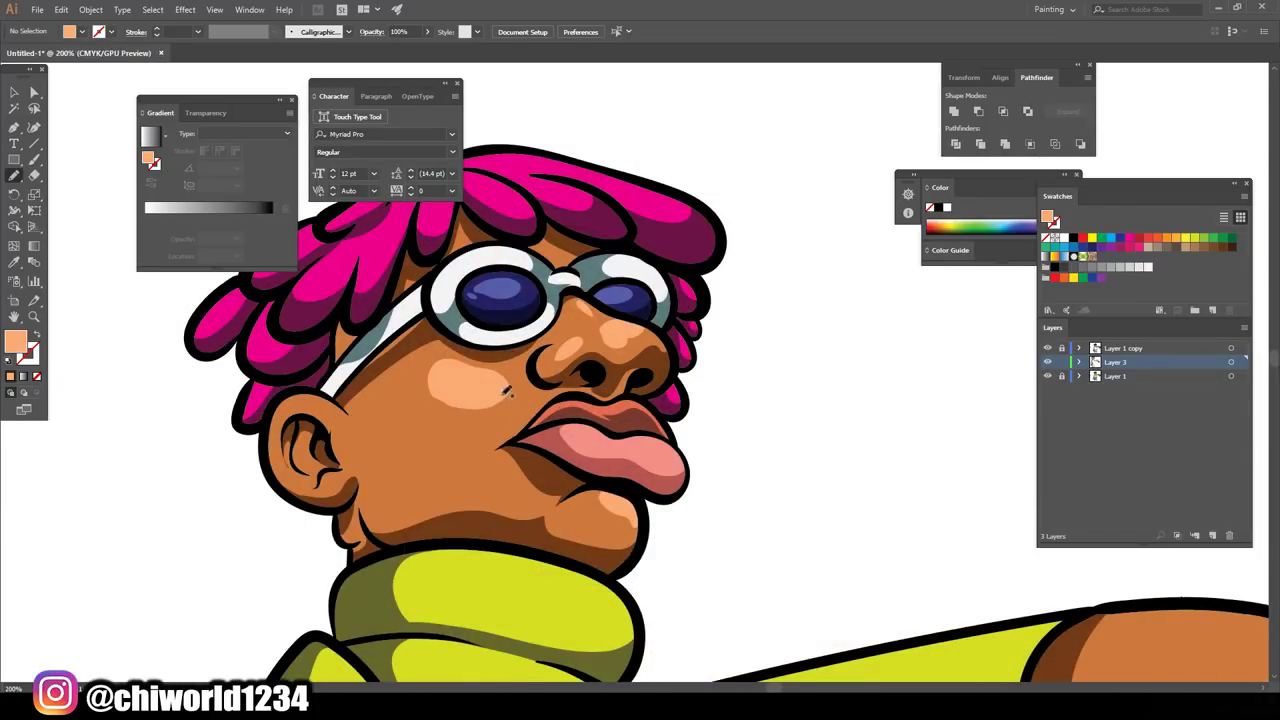
{"action": "left_click_drag", "start_coordinate": [520, 366], "coordinate": [530, 370]}
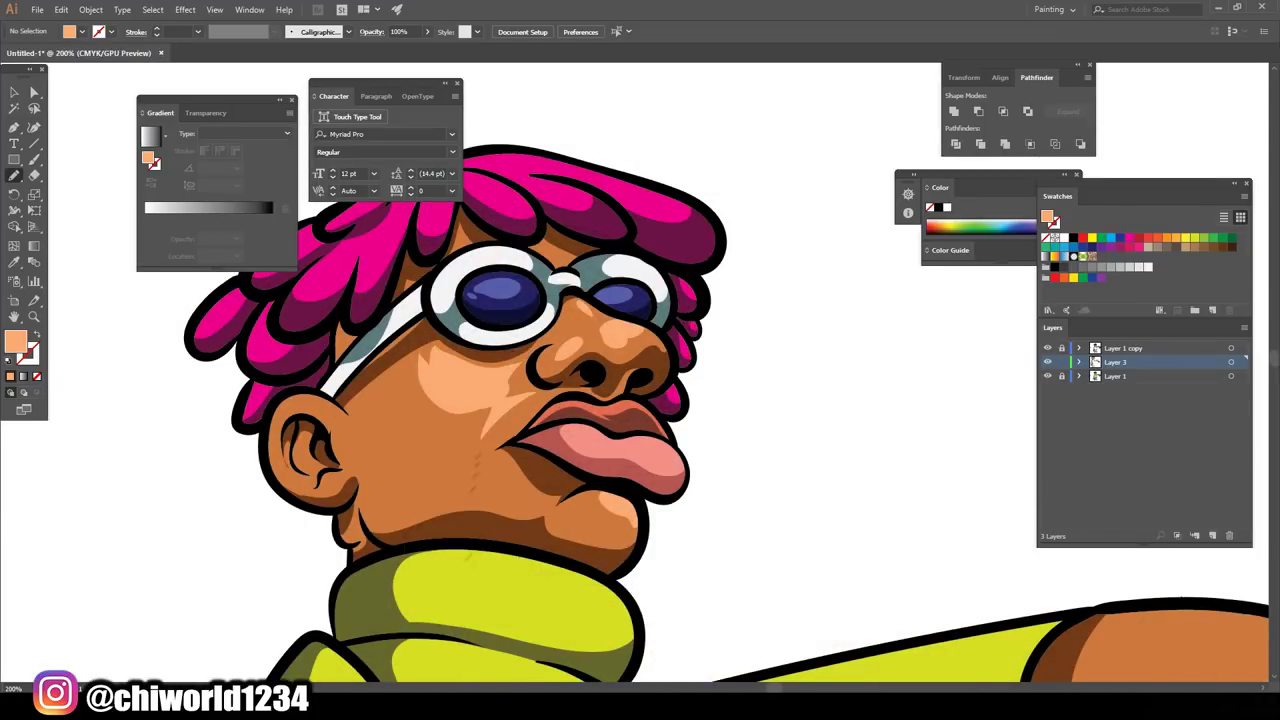
{"action": "scroll", "coordinate": [765, 615], "scroll_direction": "down", "scroll_amount": 3}
{"action": "scroll", "coordinate": [770, 555], "scroll_direction": "down", "scroll_amount": 1}
{"action": "key", "text": "ctrl+a"}
{"action": "scroll", "coordinate": [900, 593], "scroll_direction": "down", "scroll_amount": 1}
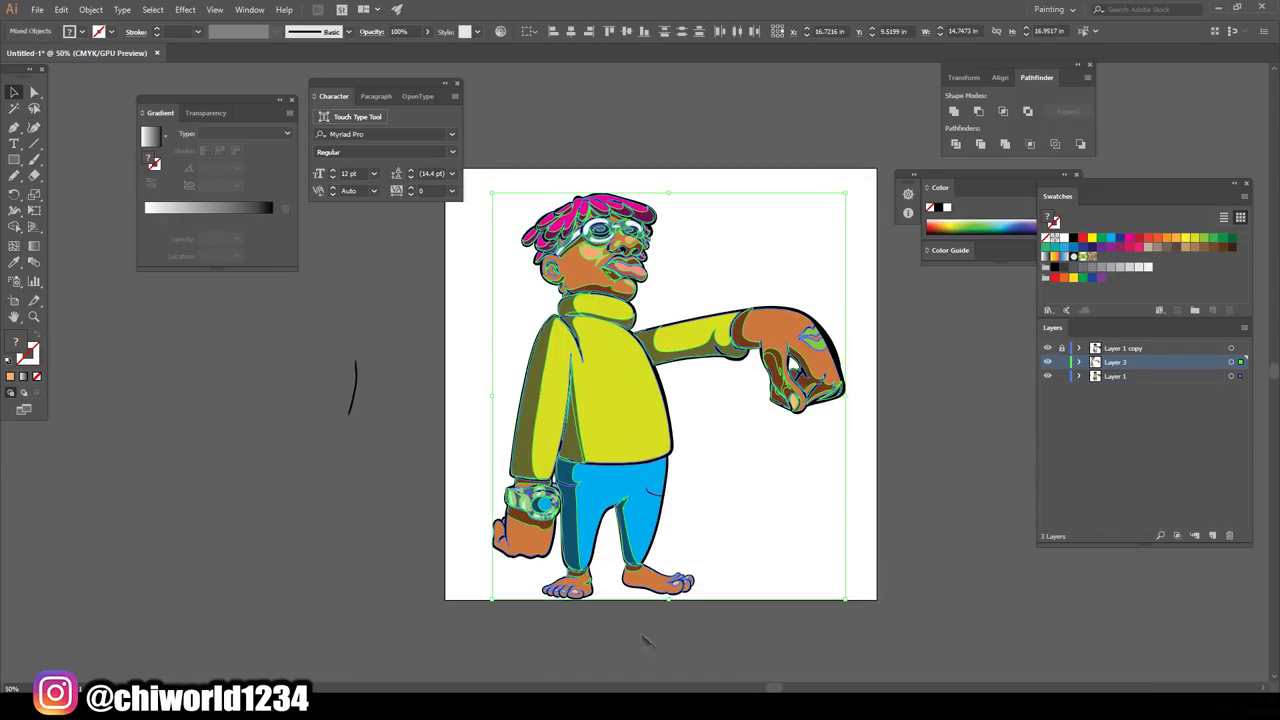
Step: Recolor the whole artwork darker with Adjust Colors, lowering yellow and raising black
{"action": "scroll", "coordinate": [592, 246], "scroll_direction": "up", "scroll_amount": 2}
{"action": "left_click", "coordinate": [61, 9]}
{"action": "mouse_move", "coordinate": [160, 244]}
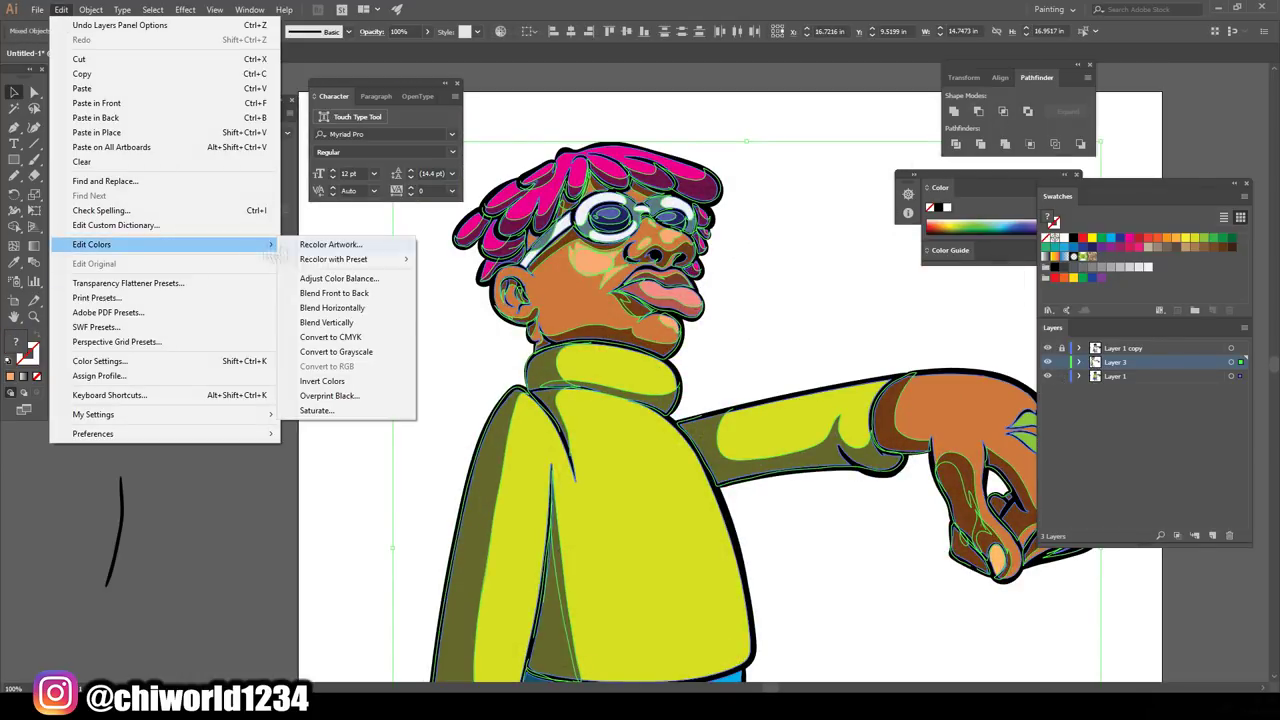
{"action": "left_click", "coordinate": [456, 316]}
{"action": "left_click", "coordinate": [20, 224]}
{"action": "mouse_move", "coordinate": [124, 139]}
{"action": "left_mouse_down"}
{"action": "mouse_move", "coordinate": [163, 139]}
{"action": "mouse_move", "coordinate": [73, 119]}
{"action": "mouse_move", "coordinate": [137, 99]}
{"action": "mouse_move", "coordinate": [116, 79]}
{"action": "left_mouse_up"}
{"action": "left_click_drag", "start_coordinate": [163, 139], "coordinate": [120, 119]}
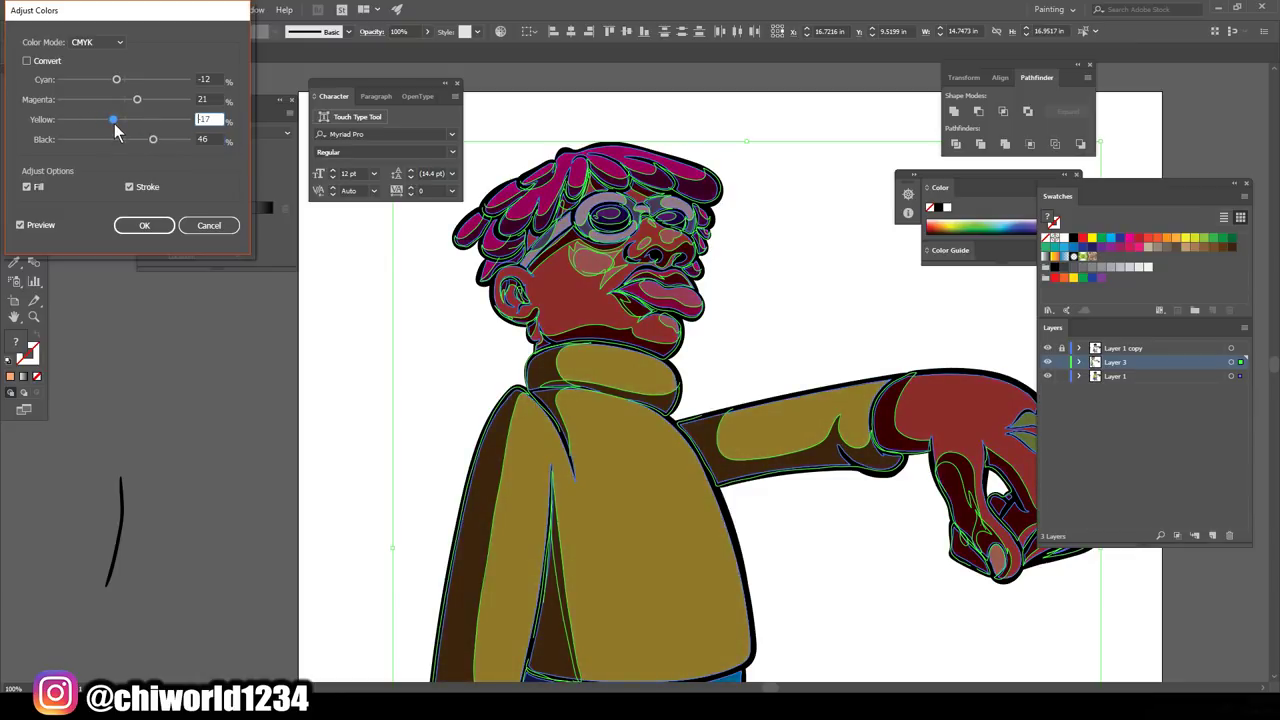
{"action": "left_click", "coordinate": [144, 225]}
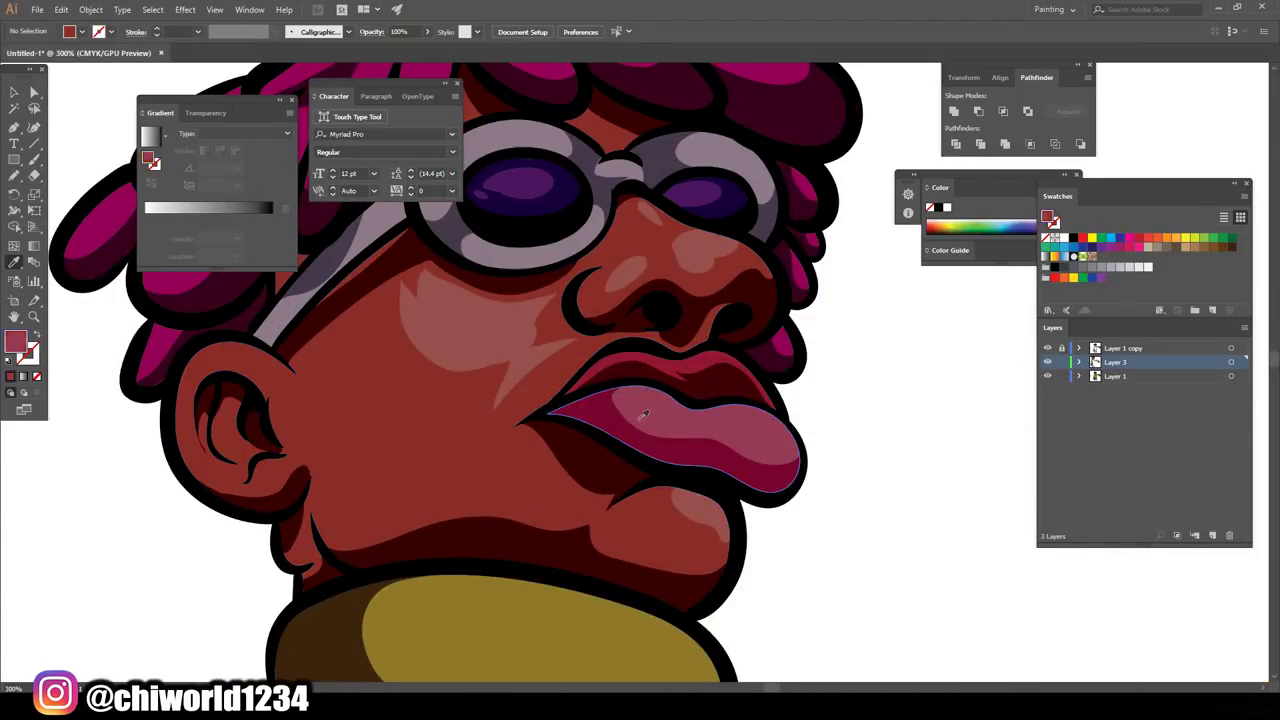
Step: Set the fill to a lighter pink for the tongue highlights
{"action": "double_click", "coordinate": [15, 342]}
{"action": "left_click", "coordinate": [1127, 414]}
{"action": "key", "text": "ctrl+plus"}
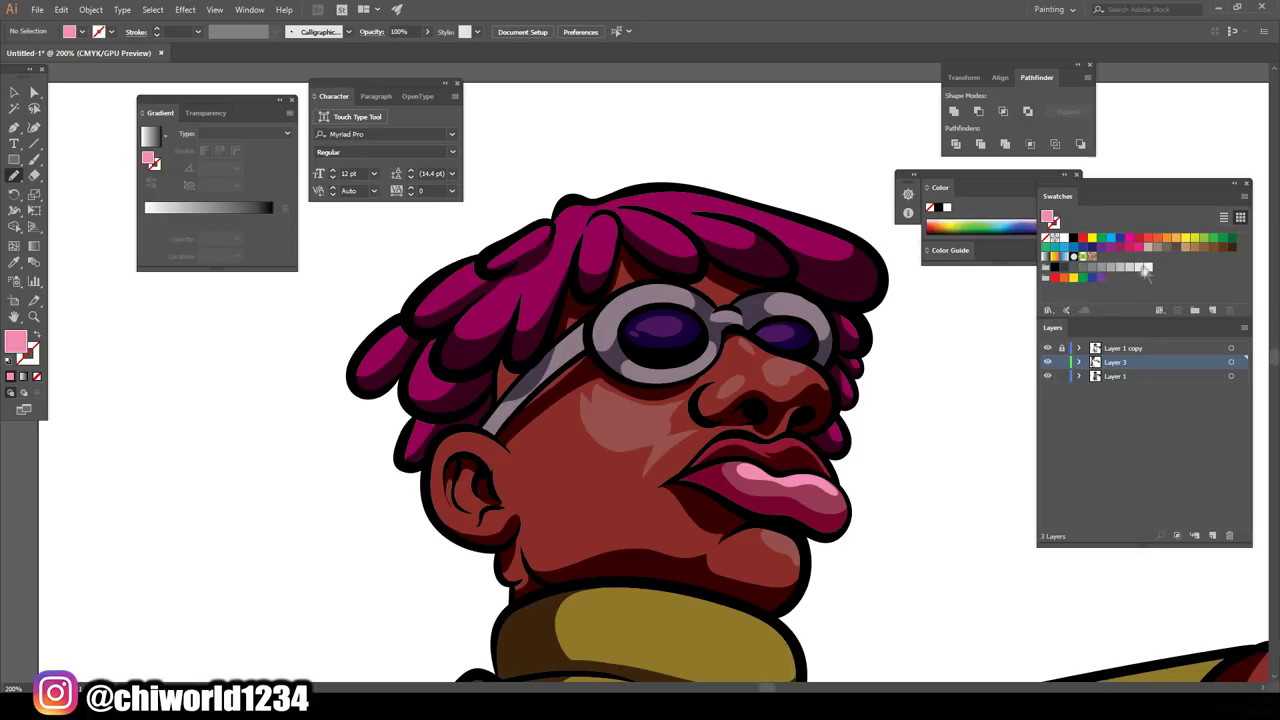
Step: Pick a bright pink and highlight the top and front hair locks
{"action": "left_click", "coordinate": [1148, 267]}
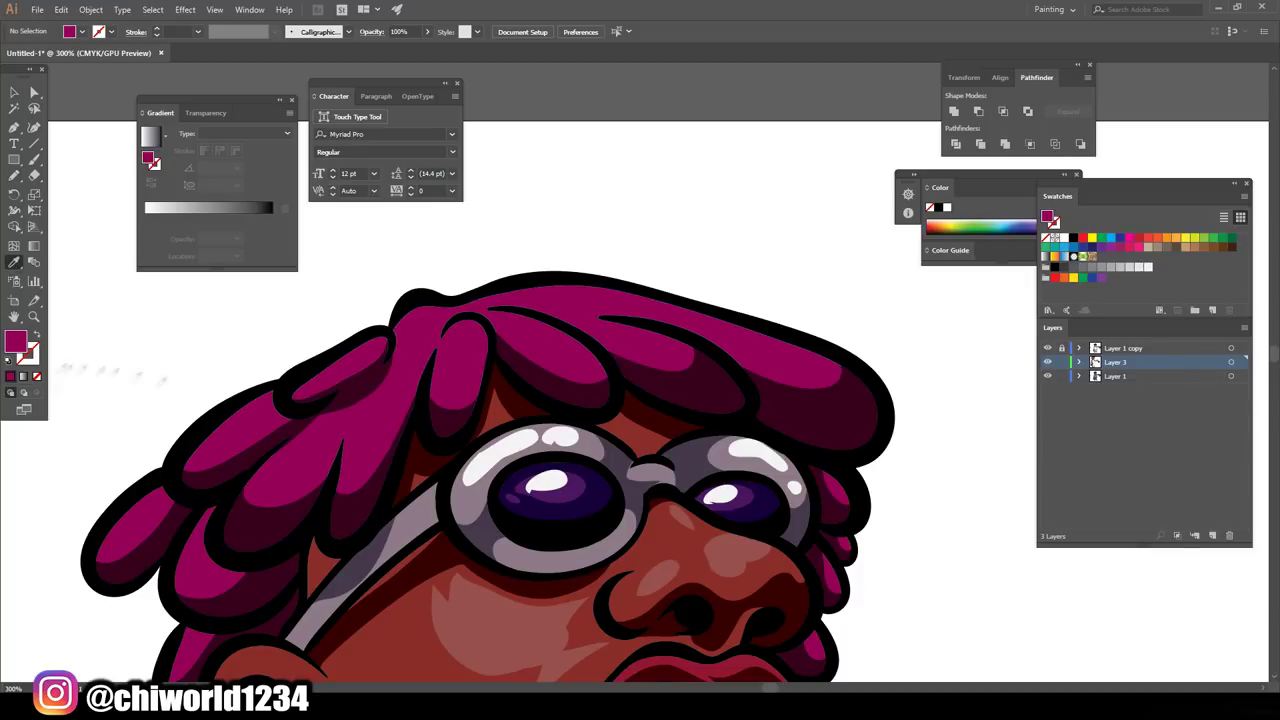
{"action": "double_click", "coordinate": [15, 343]}
{"action": "left_click", "coordinate": [1126, 417]}
{"action": "left_click_drag", "start_coordinate": [540, 340], "coordinate": [600, 355]}
{"action": "mouse_move", "coordinate": [535, 300]}
{"action": "left_mouse_down"}
{"action": "mouse_move", "coordinate": [665, 340]}
{"action": "mouse_move", "coordinate": [830, 365]}
{"action": "left_mouse_up"}
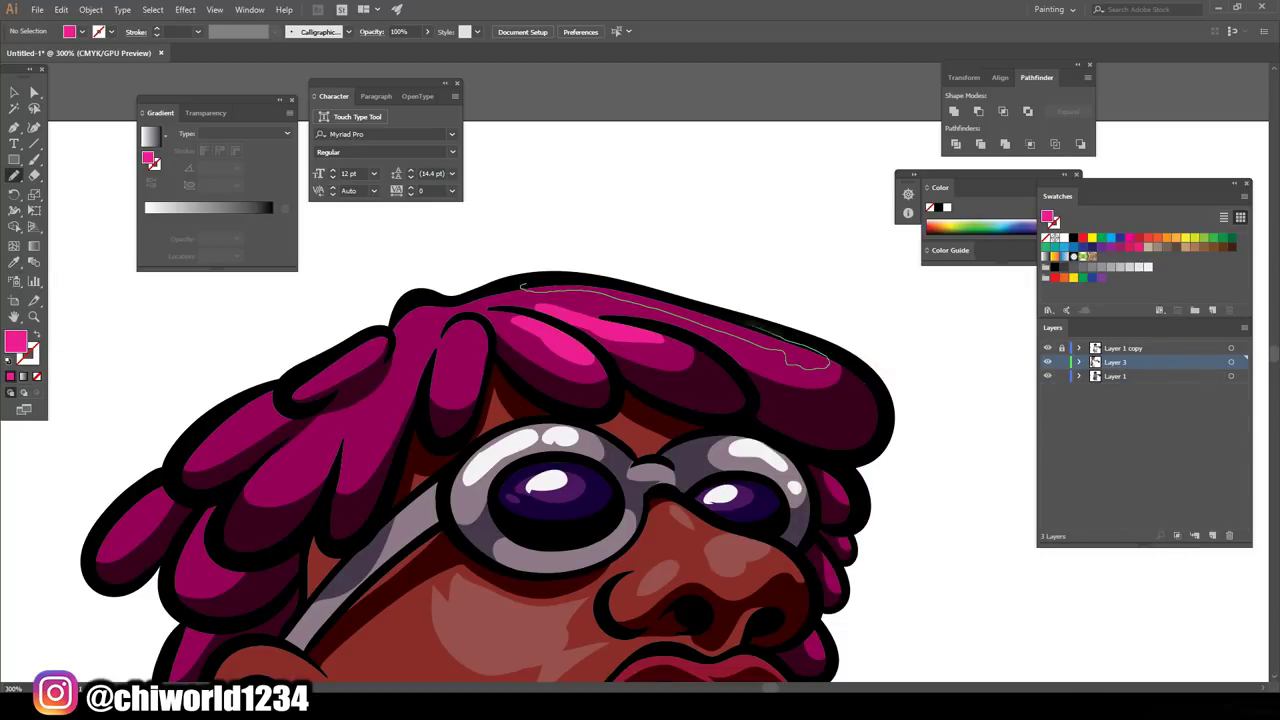
{"action": "left_click_drag", "start_coordinate": [452, 360], "coordinate": [482, 326]}
Step: Paint bright pink highlights along the dreadlocks on the left side
{"action": "left_click_drag", "start_coordinate": [350, 462], "coordinate": [352, 464]}
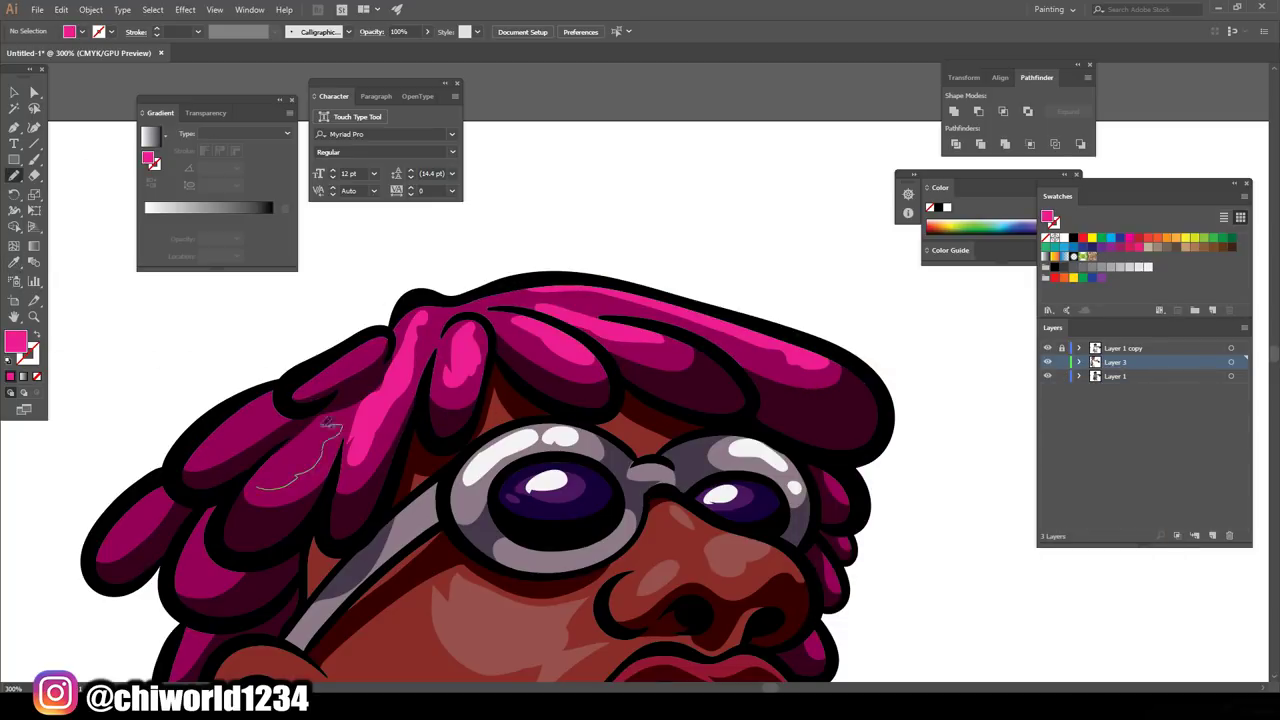
{"action": "left_click_drag", "start_coordinate": [265, 485], "coordinate": [345, 425]}
{"action": "left_click_drag", "start_coordinate": [302, 388], "coordinate": [395, 333]}
{"action": "left_click_drag", "start_coordinate": [205, 455], "coordinate": [285, 395]}
{"action": "left_click_drag", "start_coordinate": [195, 570], "coordinate": [235, 492]}
{"action": "left_click_drag", "start_coordinate": [100, 535], "coordinate": [180, 475]}
{"action": "scroll", "coordinate": [180, 560], "scroll_direction": "down", "scroll_amount": 2}
{"action": "left_click_drag", "start_coordinate": [205, 552], "coordinate": [170, 592]}
Step: Zoom out to the whole character and sample the sweater's olive colour
{"action": "key", "text": "ctrl+0"}
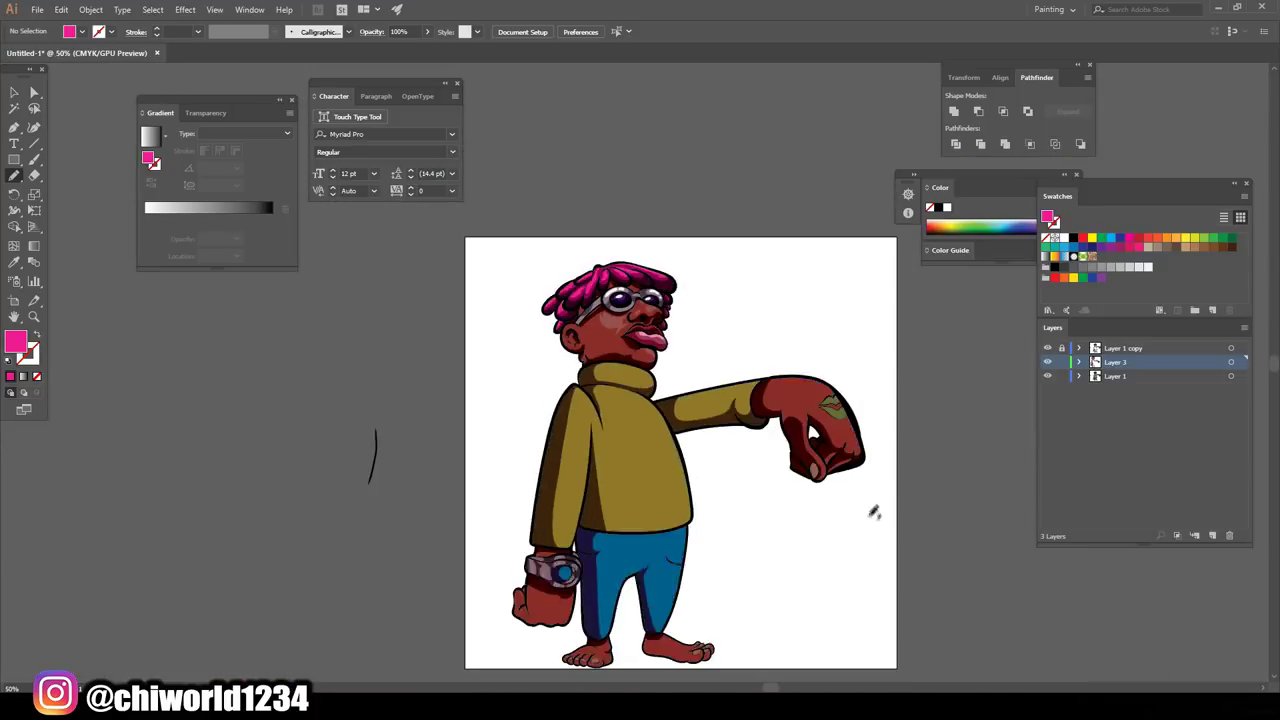
{"action": "scroll", "coordinate": [870, 514], "scroll_direction": "up", "scroll_amount": 4}
{"action": "key", "text": "i"}
{"action": "left_click", "coordinate": [540, 600]}
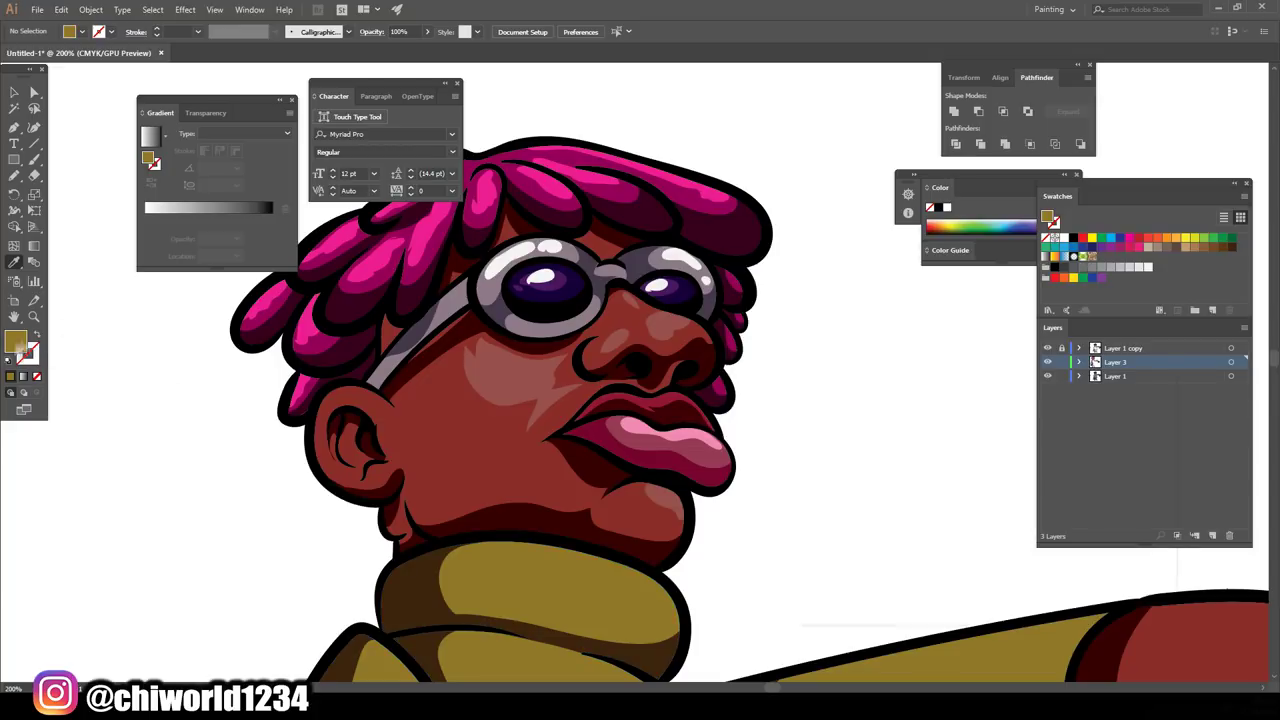
Step: Pick a bright yellow and paint highlights along the sweater torso's right side
{"action": "double_click", "coordinate": [15, 342]}
{"action": "left_click", "coordinate": [1123, 411]}
{"action": "key", "text": "shift+b"}
{"action": "scroll", "coordinate": [597, 476], "scroll_direction": "down", "scroll_amount": 3}
{"action": "left_click_drag", "start_coordinate": [592, 480], "coordinate": [585, 478]}
{"action": "key", "text": "ctrl+minus"}
{"action": "scroll", "coordinate": [800, 543], "scroll_direction": "down", "scroll_amount": 4}
{"action": "scroll", "coordinate": [800, 543], "scroll_direction": "down", "scroll_amount": 1}
{"action": "left_click_drag", "start_coordinate": [652, 608], "coordinate": [590, 200]}
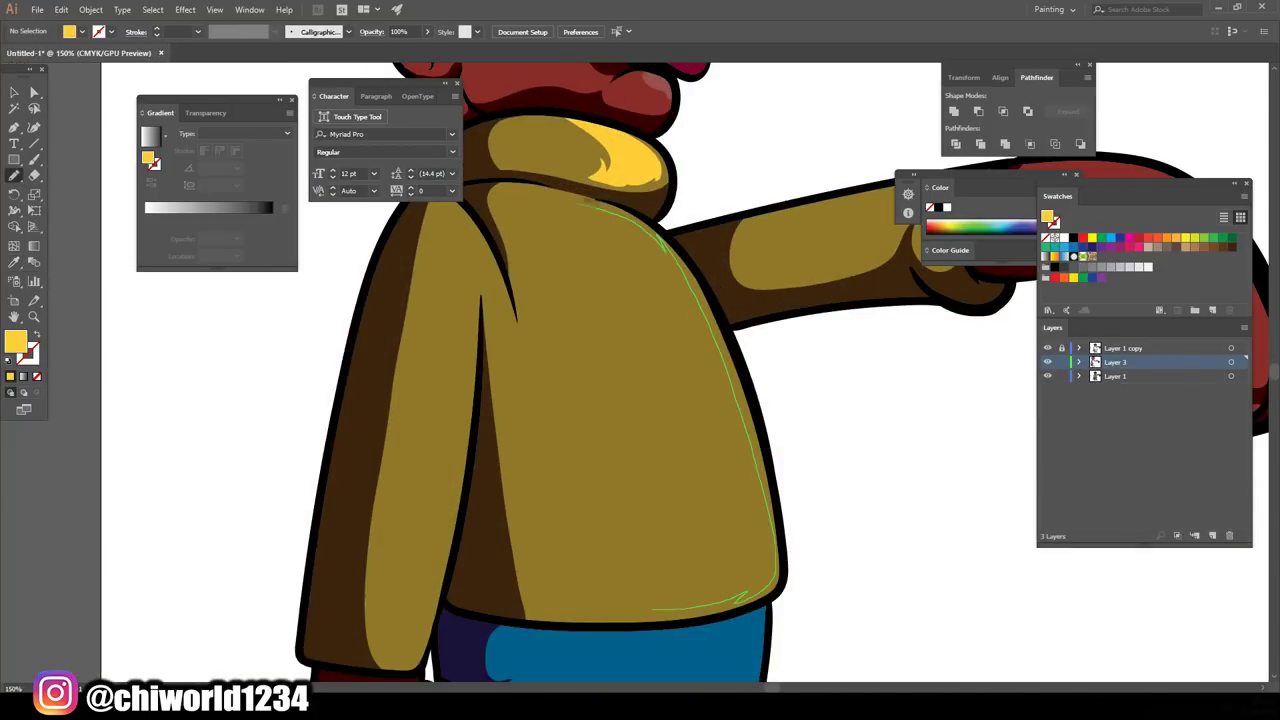
{"action": "left_click_drag", "start_coordinate": [659, 545], "coordinate": [655, 600]}
{"action": "key", "text": "ctrl+0"}
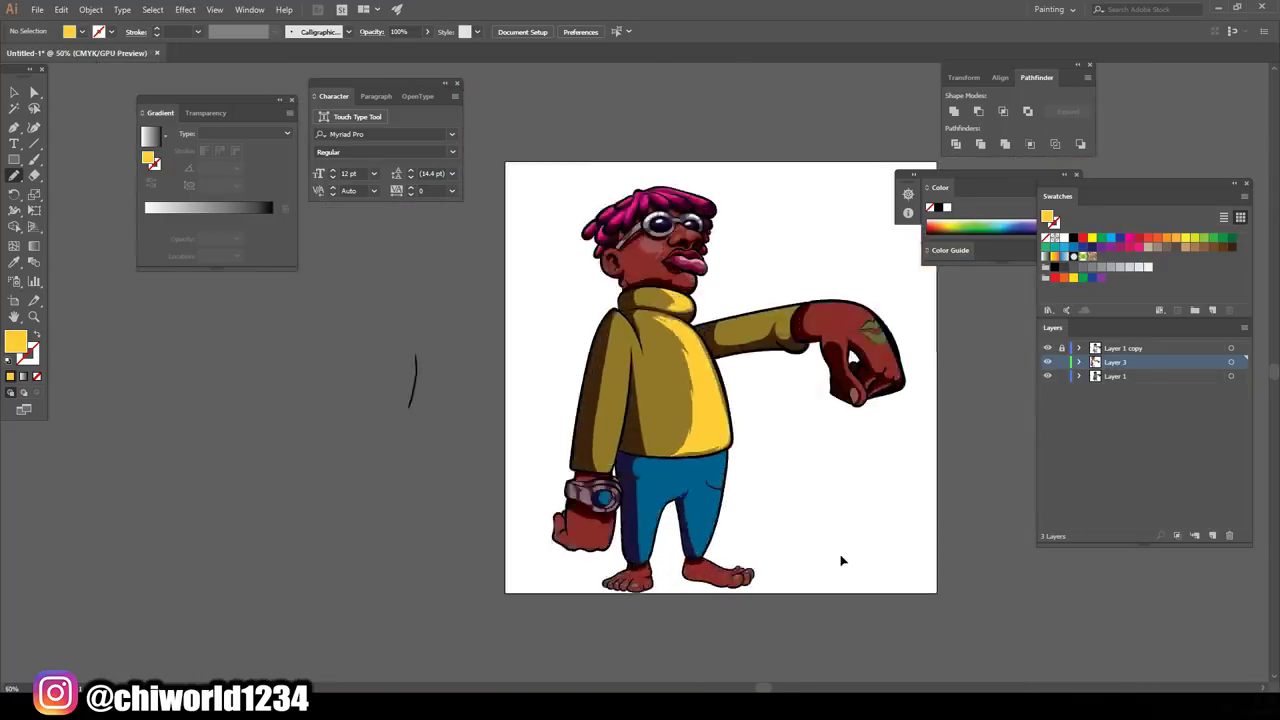
{"action": "scroll", "coordinate": [830, 540], "scroll_direction": "up", "scroll_amount": 3}
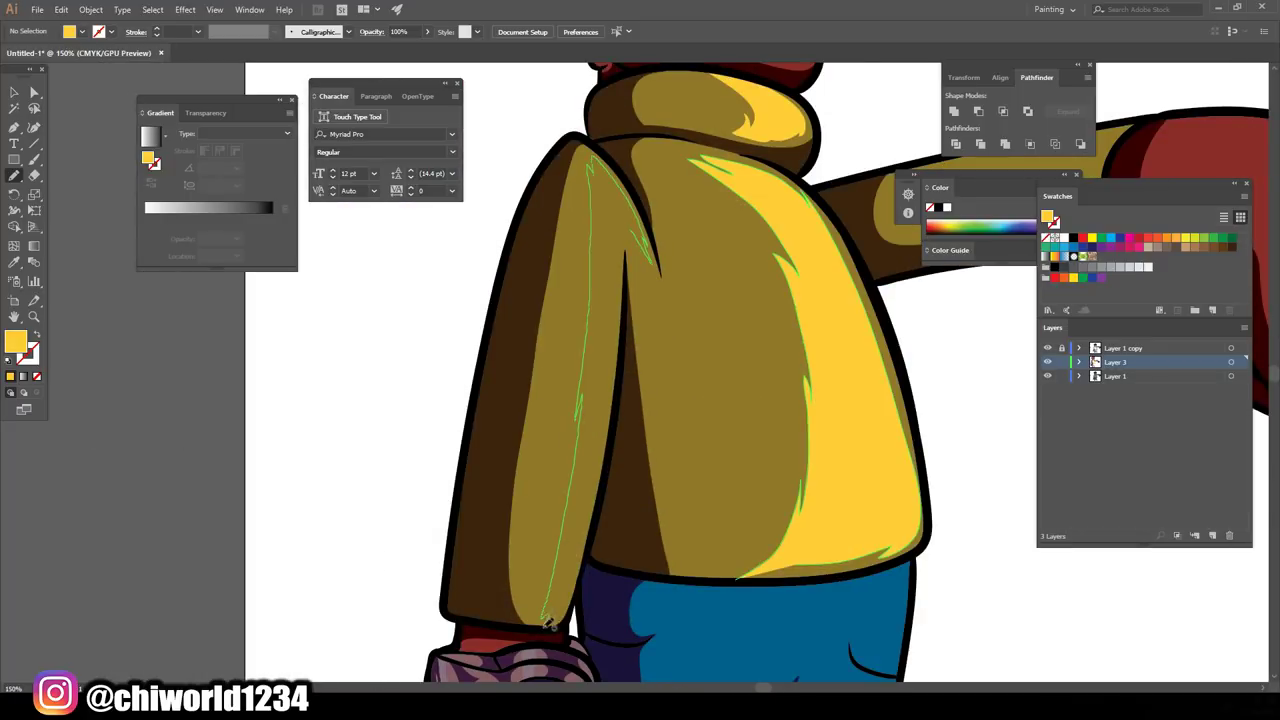
Step: Add yellow highlights on the left sleeve and the outstretched sleeve
{"action": "left_click_drag", "start_coordinate": [622, 236], "coordinate": [622, 236]}
{"action": "key", "text": "ctrl+0"}
{"action": "scroll", "coordinate": [880, 535], "scroll_direction": "up", "scroll_amount": 3}
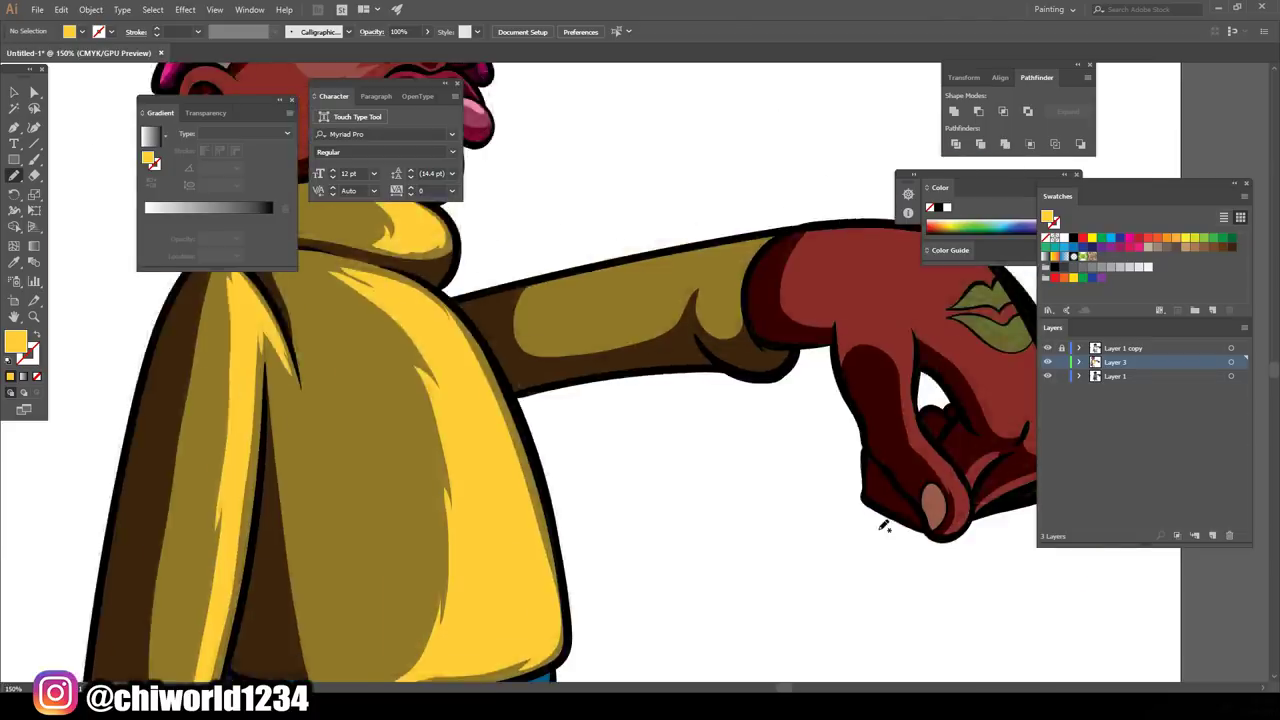
{"action": "left_click_drag", "start_coordinate": [773, 487], "coordinate": [773, 488]}
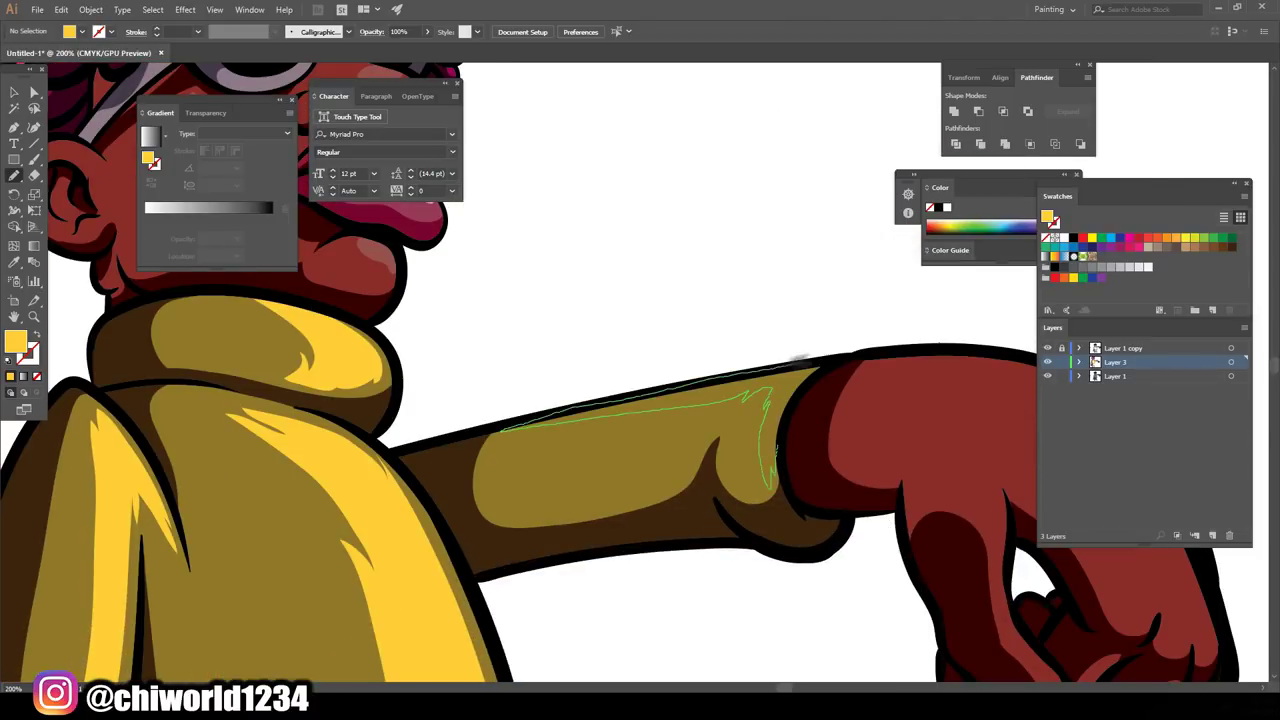
{"action": "key", "text": "ctrl+0"}
{"action": "scroll", "coordinate": [789, 622], "scroll_direction": "up", "scroll_amount": 3}
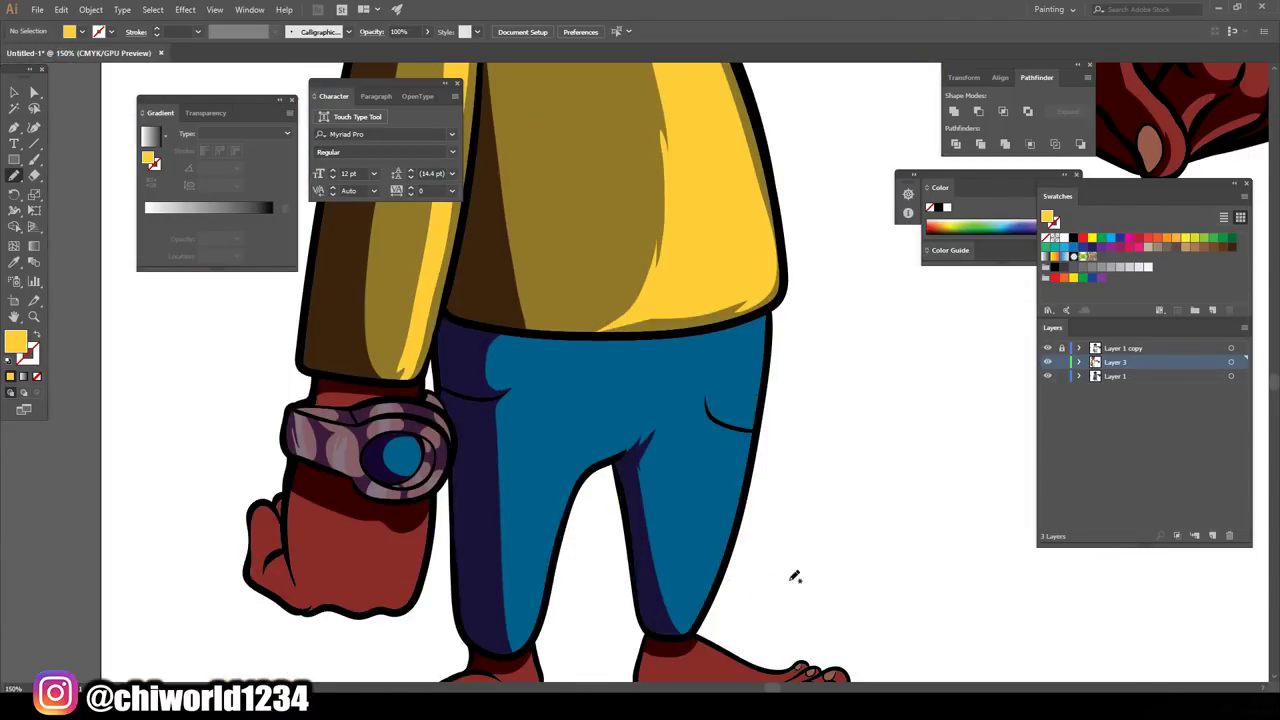
Step: Lighten the sampled trouser blue and highlight both trouser legs
{"action": "key", "text": "i"}
{"action": "left_click", "coordinate": [640, 450]}
{"action": "double_click", "coordinate": [15, 343]}
{"action": "key", "text": "Return"}
{"action": "key", "text": "shift+b"}
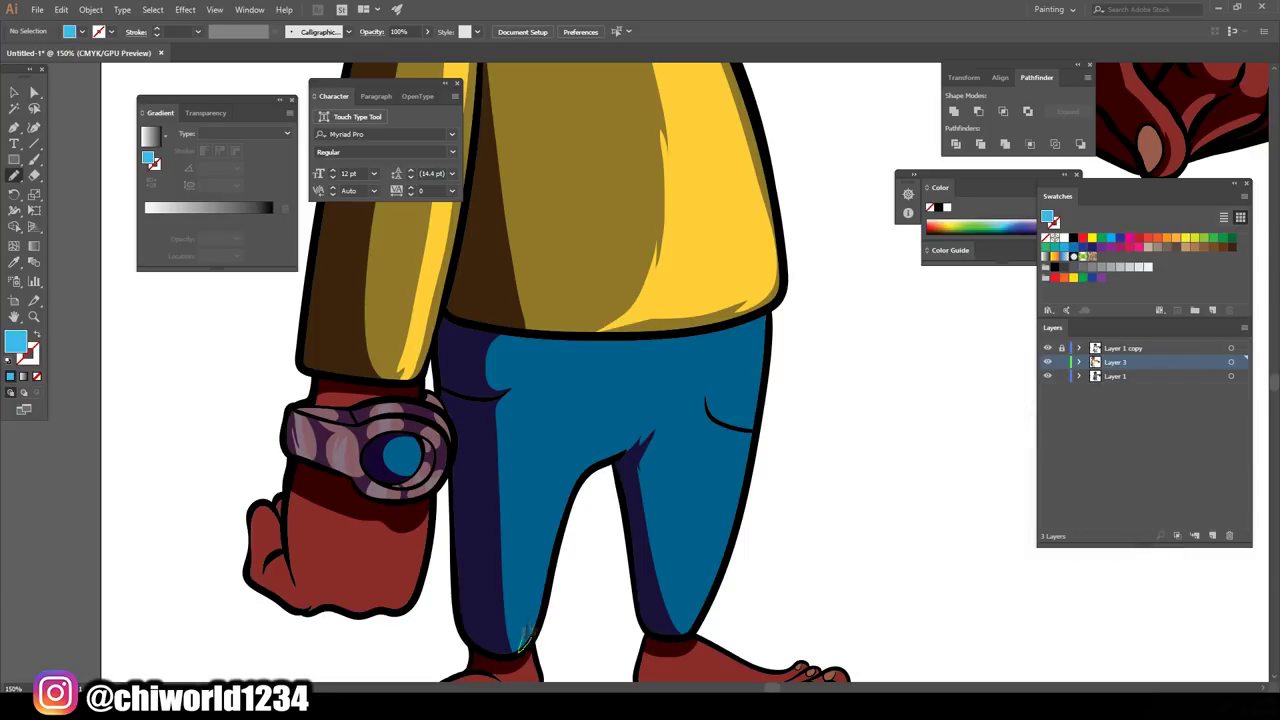
{"action": "left_click_drag", "start_coordinate": [571, 517], "coordinate": [572, 519]}
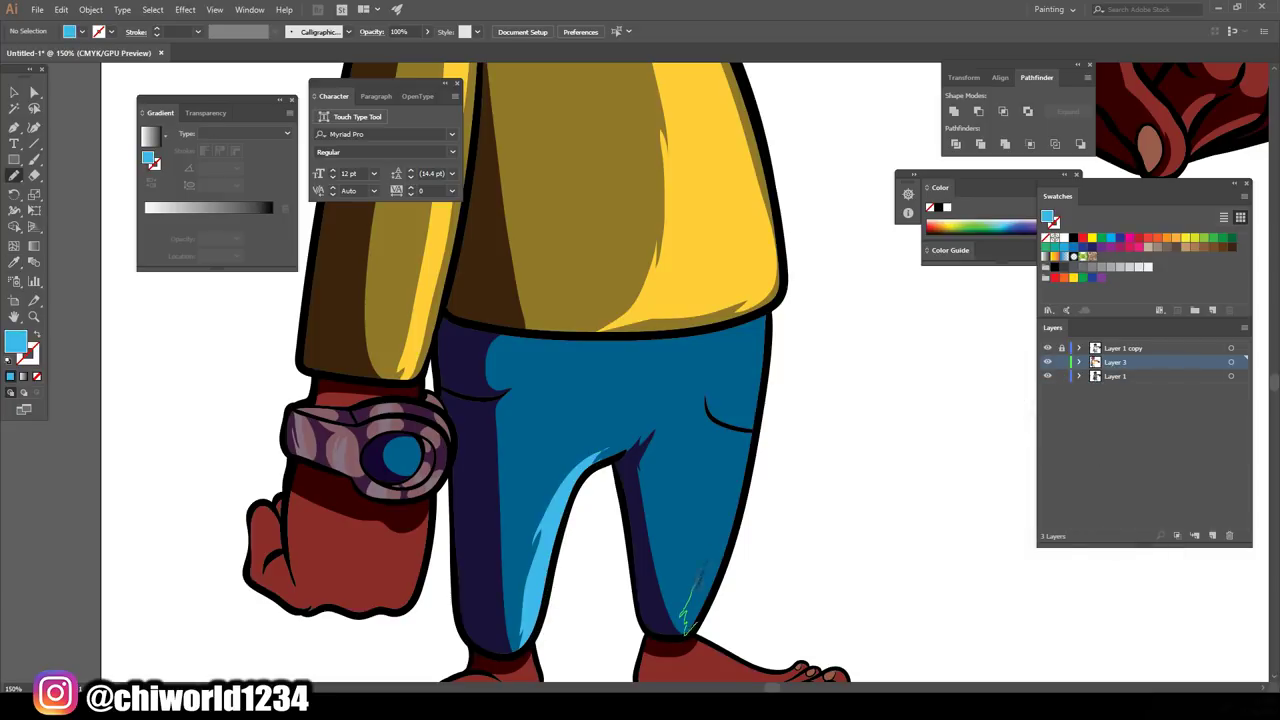
{"action": "left_click_drag", "start_coordinate": [684, 630], "coordinate": [684, 630]}
{"action": "key", "text": "ctrl+0"}
{"action": "scroll", "coordinate": [930, 480], "scroll_direction": "up", "scroll_amount": 3}
{"action": "scroll", "coordinate": [689, 358], "scroll_direction": "up", "scroll_amount": 5}
Step: Lighten the sampled watch-lens blue and paint a light-blue crescent on the lens
{"action": "key", "text": "i"}
{"action": "left_click", "coordinate": [660, 465]}
{"action": "double_click", "coordinate": [15, 343]}
{"action": "key", "text": "Return"}
{"action": "key", "text": "shift+b"}
{"action": "left_click_drag", "start_coordinate": [668, 436], "coordinate": [660, 430]}
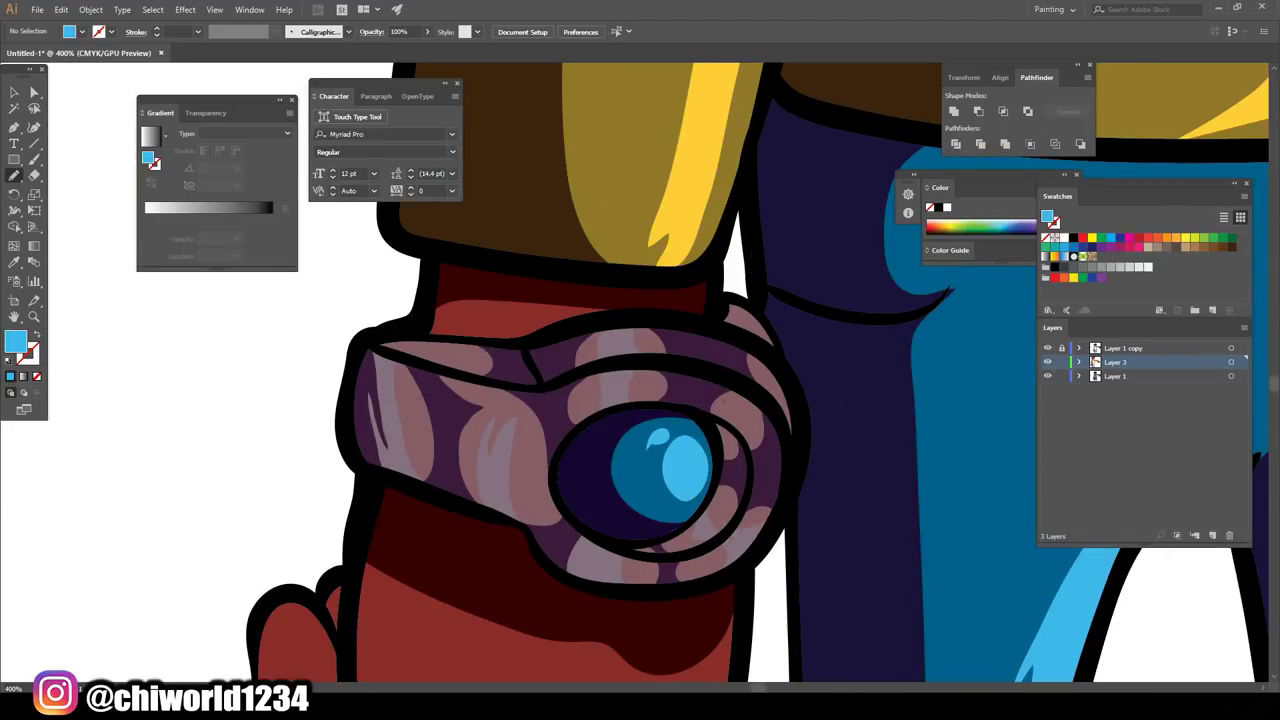
Step: Paint five white highlights around the wristband
{"action": "left_click", "coordinate": [1140, 267]}
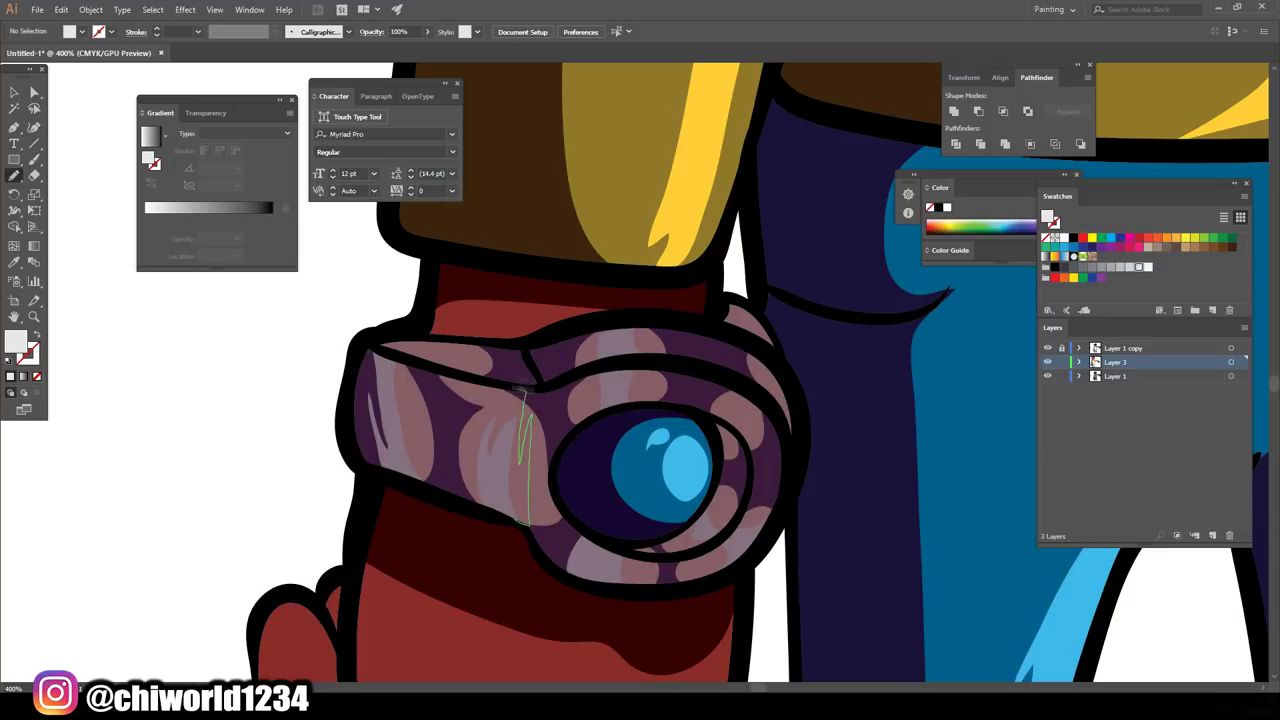
{"action": "left_click_drag", "start_coordinate": [531, 386], "coordinate": [532, 388]}
{"action": "left_click_drag", "start_coordinate": [650, 320], "coordinate": [650, 320]}
{"action": "left_click_drag", "start_coordinate": [621, 405], "coordinate": [630, 357]}
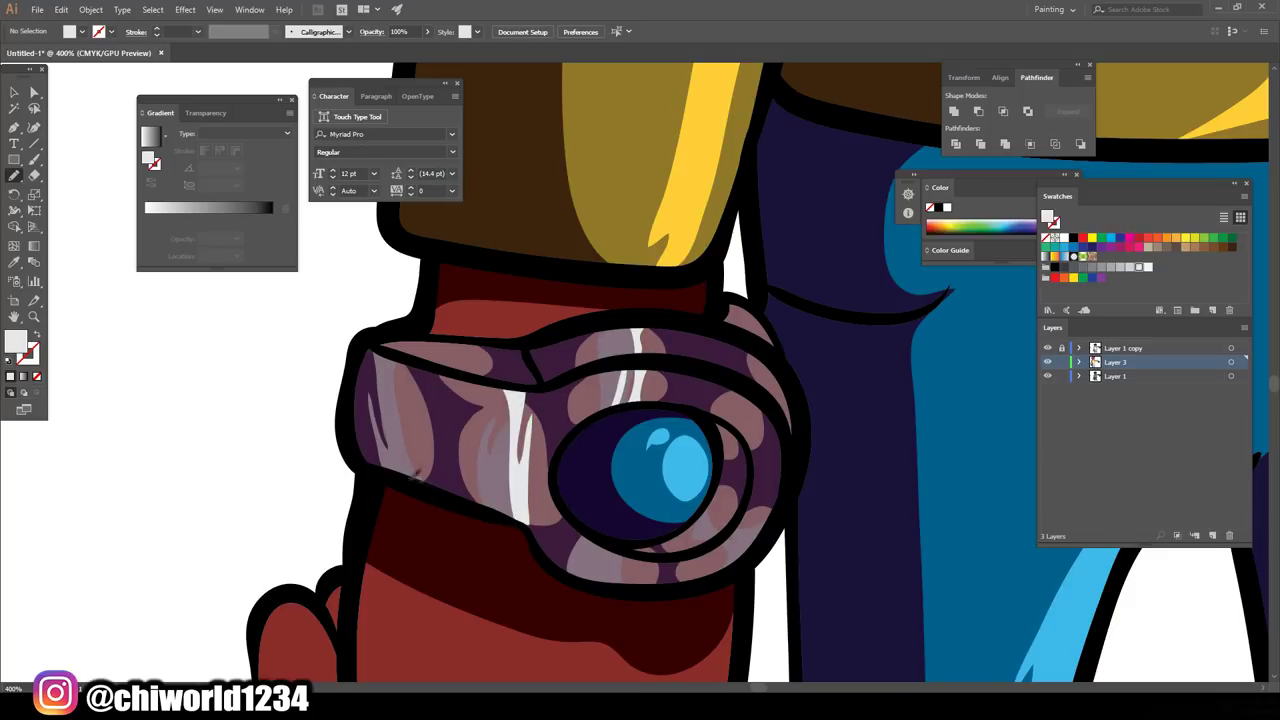
{"action": "left_click_drag", "start_coordinate": [410, 482], "coordinate": [410, 482]}
{"action": "left_click_drag", "start_coordinate": [706, 578], "coordinate": [708, 582]}
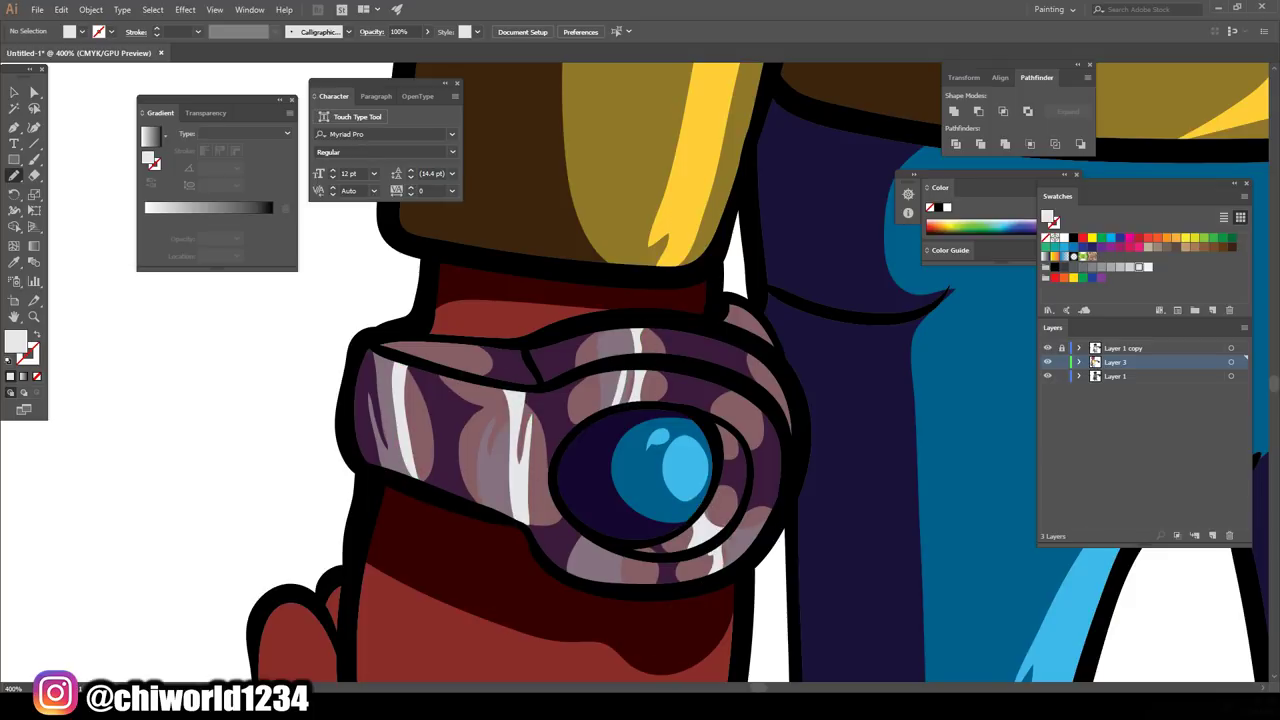
{"action": "scroll", "coordinate": [546, 481], "scroll_direction": "down", "scroll_amount": 6}
Step: Eyedrop the dark red skin colour, then change the fill to a light orange
{"action": "key", "text": "i"}
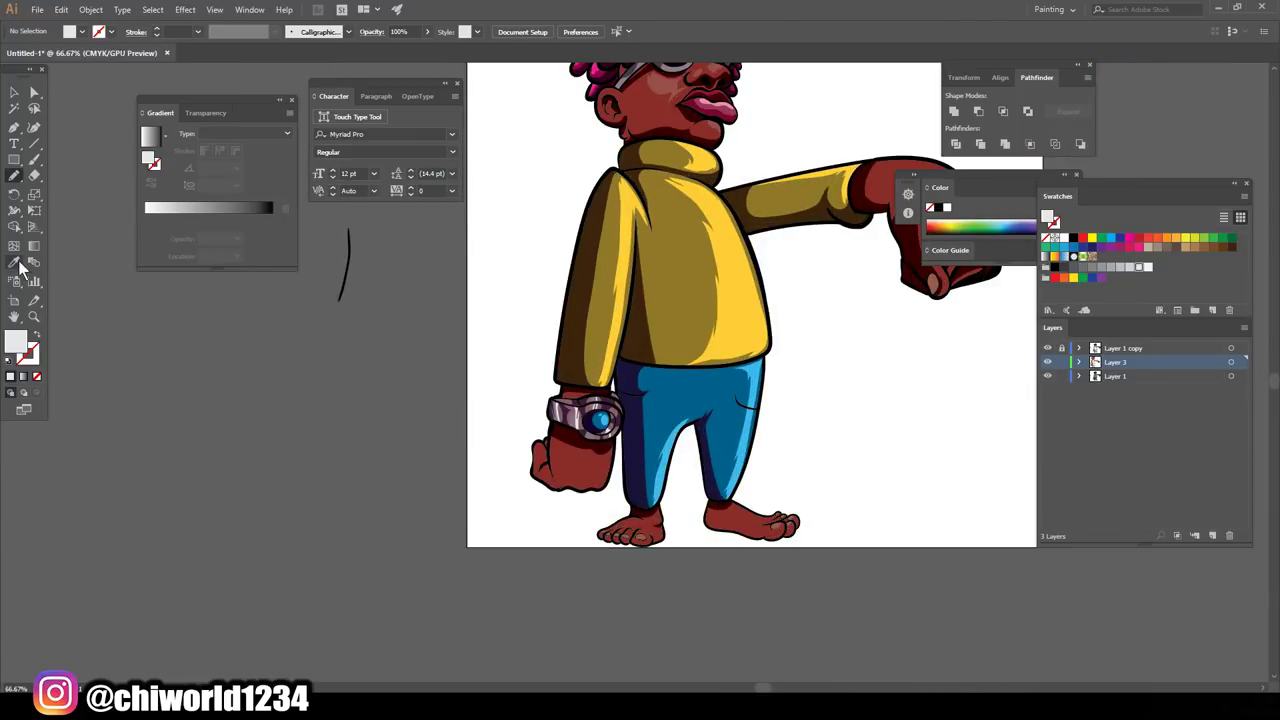
{"action": "left_click", "coordinate": [565, 455]}
{"action": "double_click", "coordinate": [15, 343]}
{"action": "left_click", "coordinate": [1001, 571]}
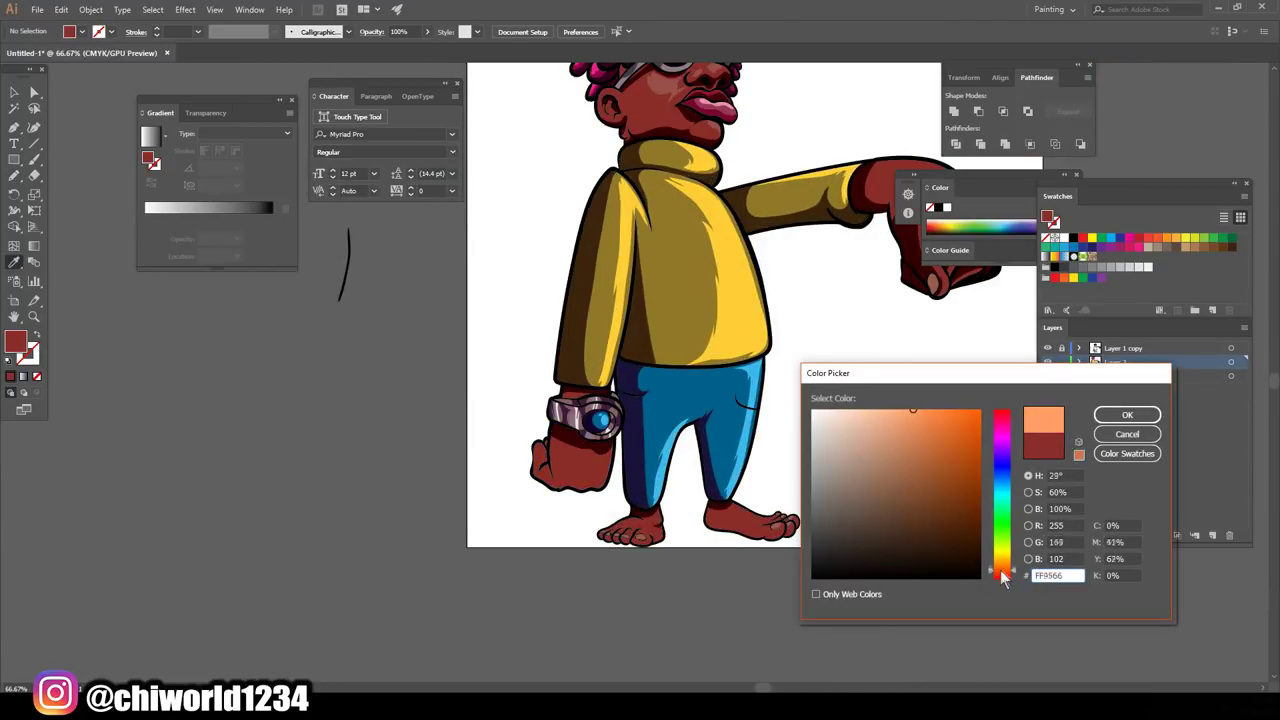
{"action": "left_click", "coordinate": [1127, 414]}
{"action": "scroll", "coordinate": [880, 400], "scroll_direction": "up", "scroll_amount": 5}
Step: Paint light orange Paintbrush highlights along the nose and its ridge, removing a stray stroke
{"action": "left_click", "coordinate": [34, 160]}
{"action": "left_click_drag", "start_coordinate": [786, 312], "coordinate": [682, 256]}
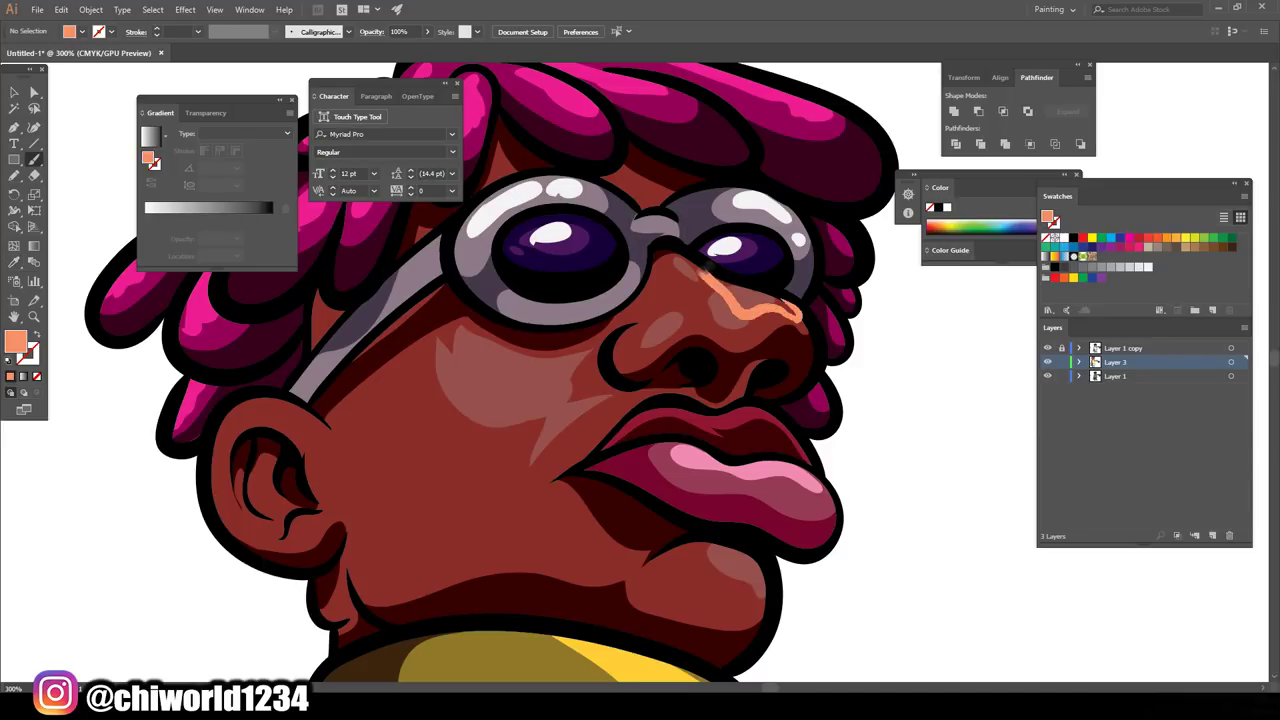
{"action": "scroll", "coordinate": [757, 291], "scroll_direction": "down", "scroll_amount": 3}
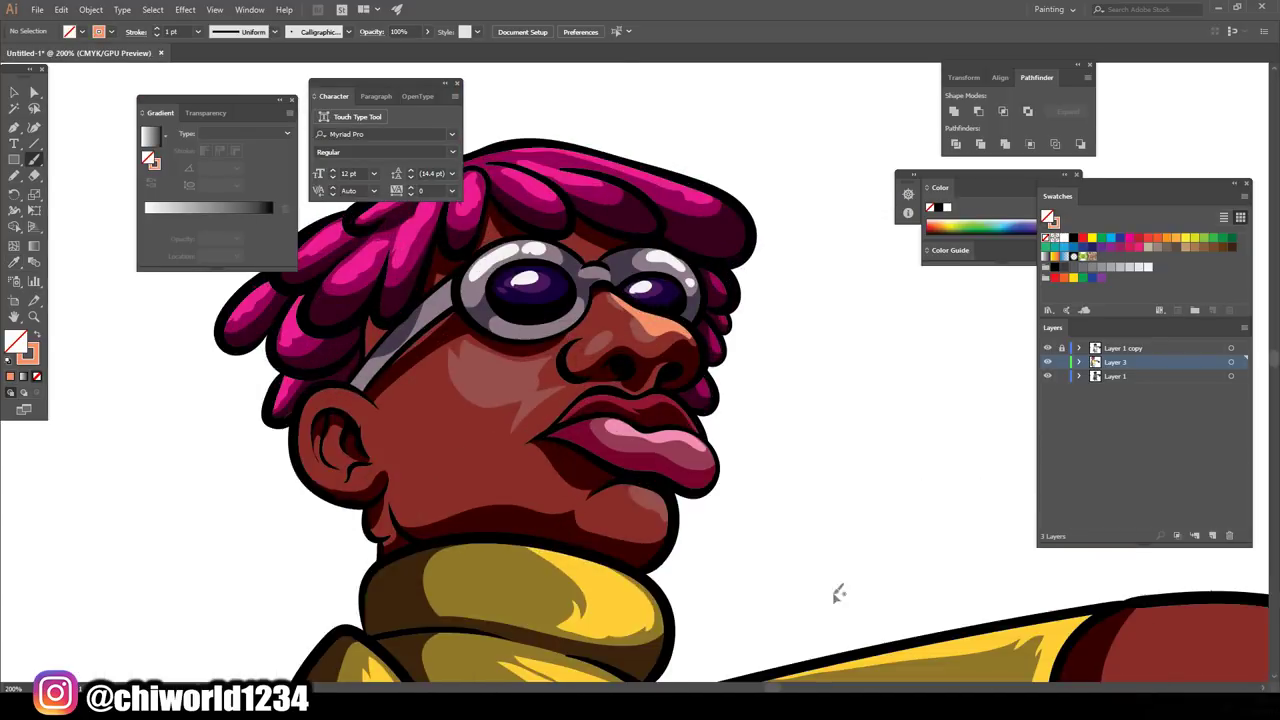
{"action": "scroll", "coordinate": [837, 591], "scroll_direction": "up", "scroll_amount": 3}
{"action": "left_click_drag", "start_coordinate": [657, 366], "coordinate": [598, 302]}
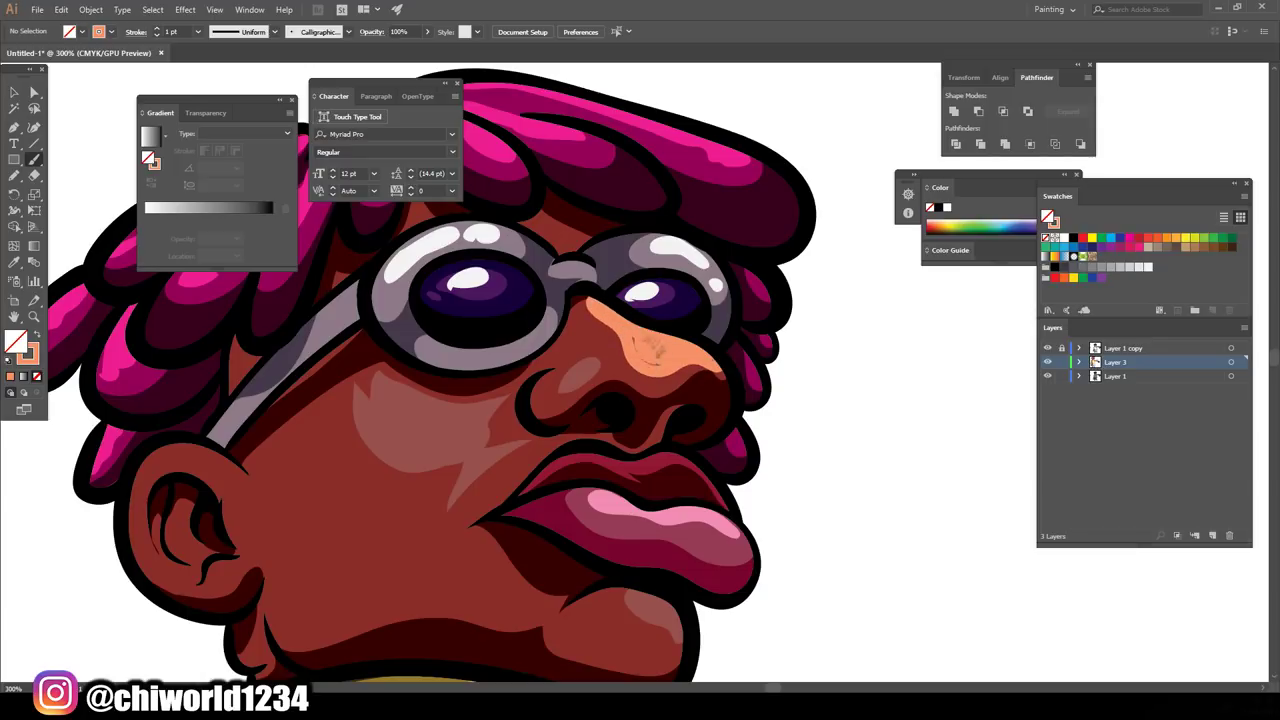
{"action": "scroll", "coordinate": [630, 333], "scroll_direction": "down", "scroll_amount": 2}
{"action": "mouse_move", "coordinate": [606, 522]}
{"action": "left_mouse_down"}
{"action": "mouse_move", "coordinate": [686, 585]}
{"action": "mouse_move", "coordinate": [633, 535]}
{"action": "left_mouse_up"}
{"action": "scroll", "coordinate": [633, 535], "scroll_direction": "down", "scroll_amount": 3}
{"action": "scroll", "coordinate": [823, 517], "scroll_direction": "up", "scroll_amount": 3}
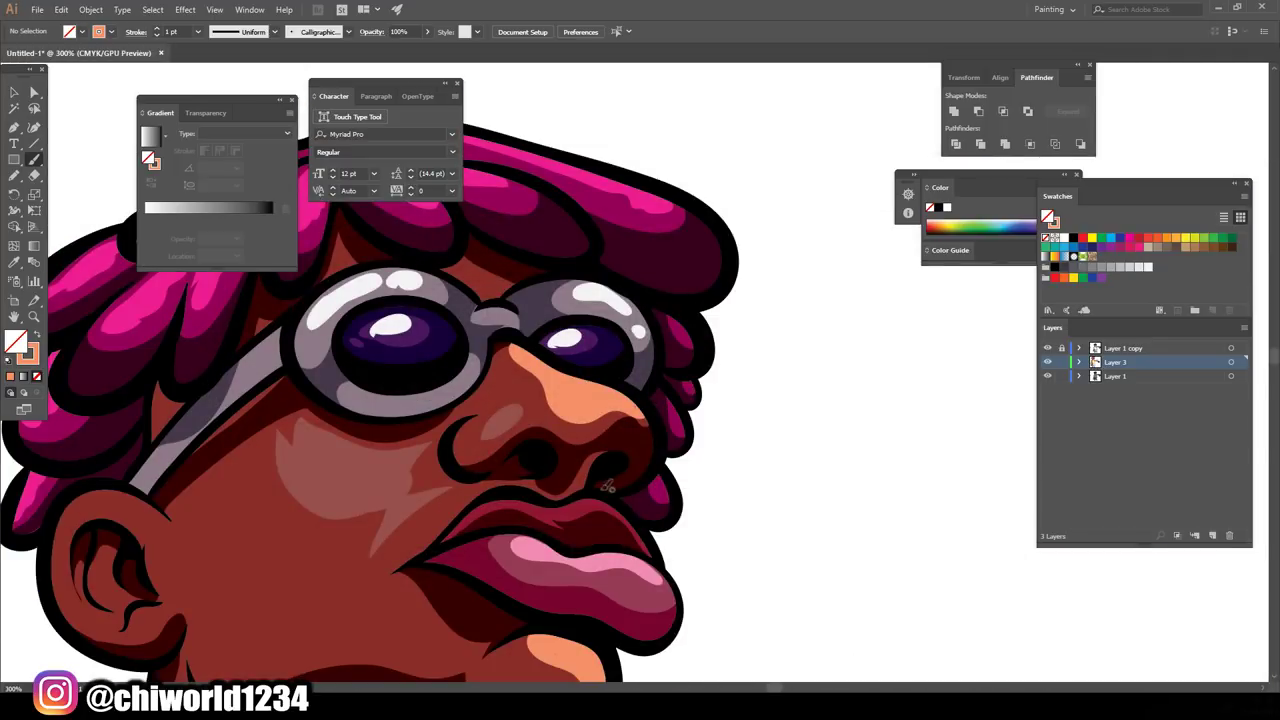
{"action": "key", "text": "ctrl+z"}
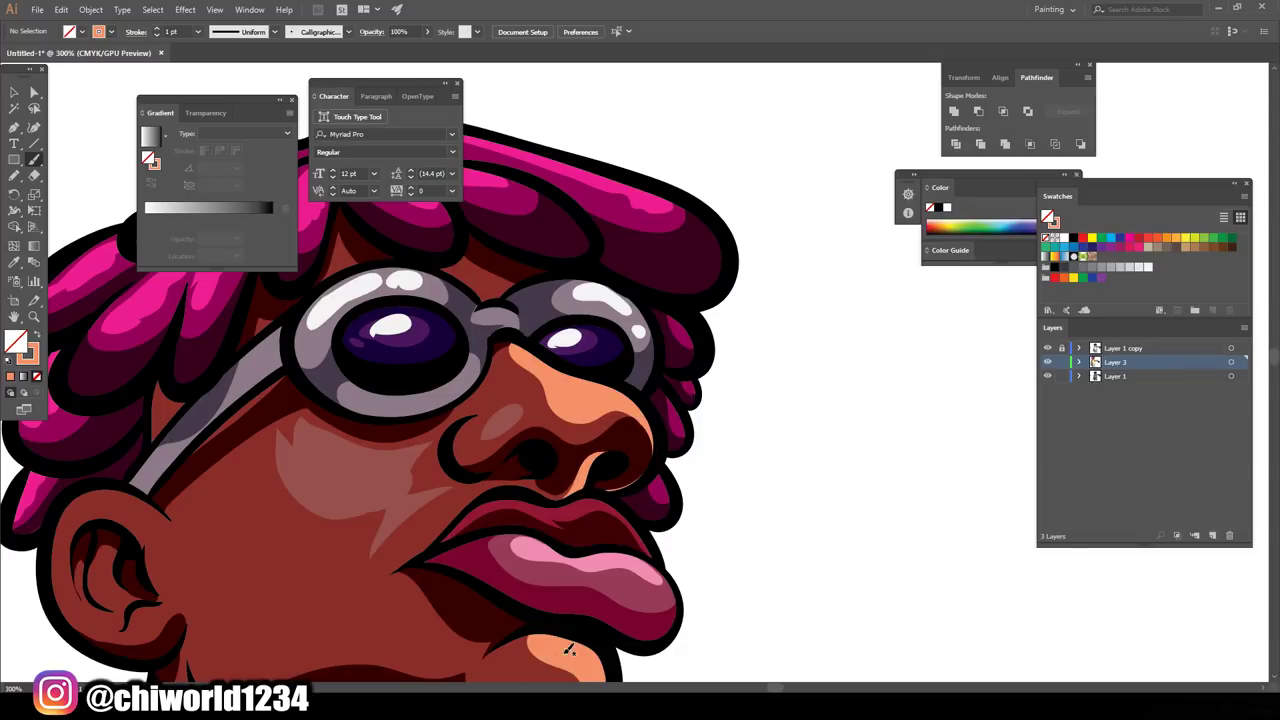
Step: Add orange highlights along the hanging hand's edge and on the right foot
{"action": "key", "text": "ctrl+minus"}
{"action": "key", "text": "ctrl+minus"}
{"action": "key", "text": "ctrl+minus"}
{"action": "left_click_drag", "start_coordinate": [862, 556], "coordinate": [590, 350]}
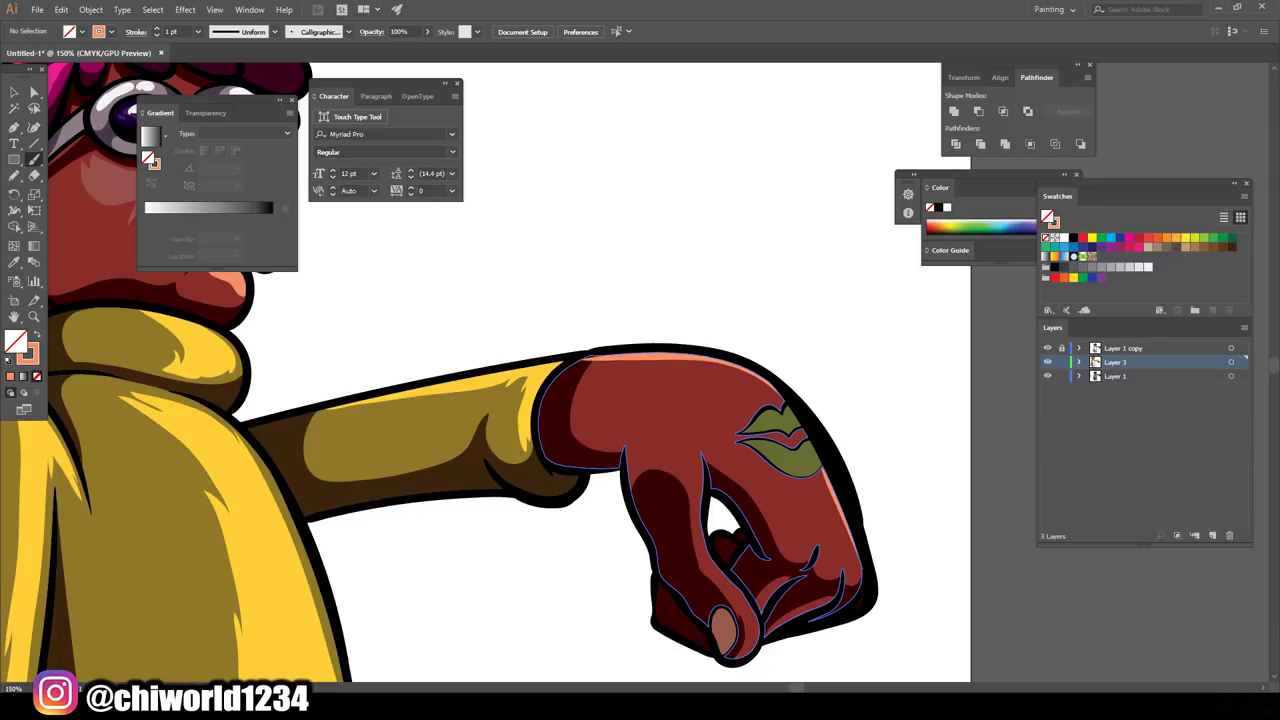
{"action": "key", "text": "ctrl+0"}
{"action": "key", "text": "ctrl+equal"}
{"action": "key", "text": "ctrl+equal"}
{"action": "key", "text": "ctrl+equal"}
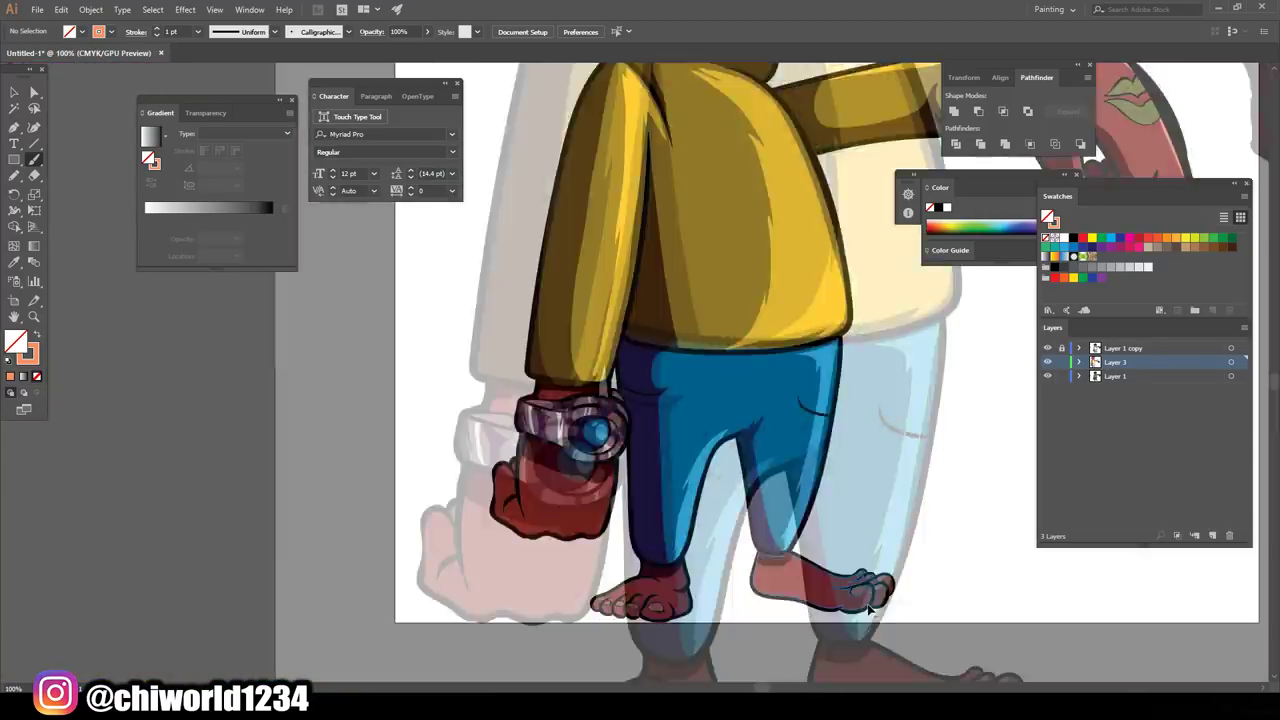
{"action": "left_click_drag", "start_coordinate": [850, 578], "coordinate": [712, 552]}
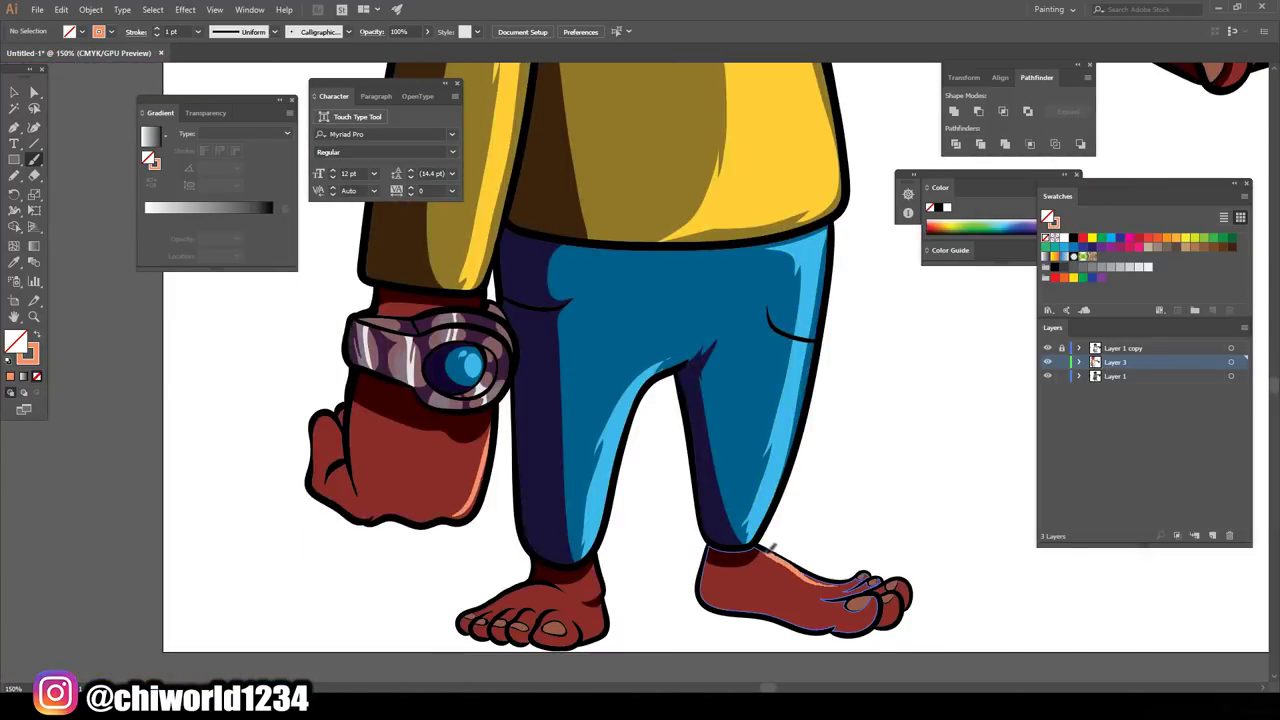
{"action": "key", "text": "ctrl+0"}
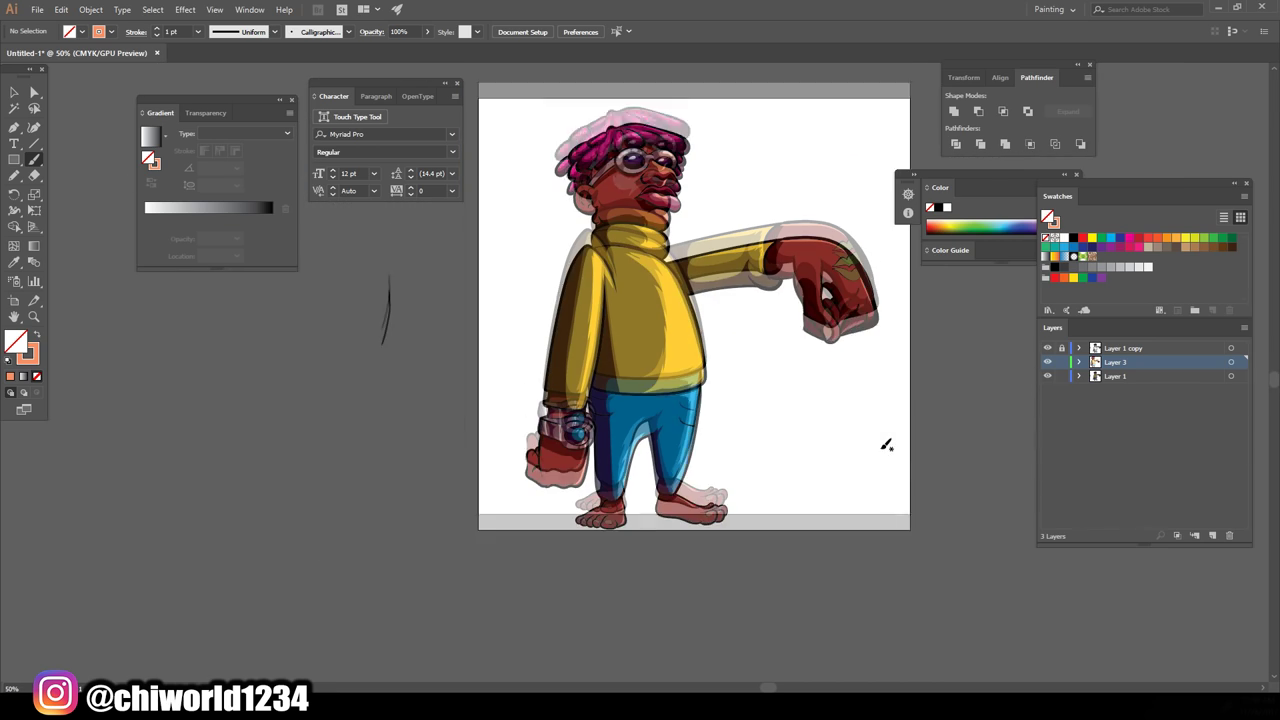
{"action": "key", "text": "ctrl+1"}
{"action": "key", "text": "ctrl+equal"}
{"action": "key", "text": "ctrl+equal"}
{"action": "key", "text": "ctrl+equal"}
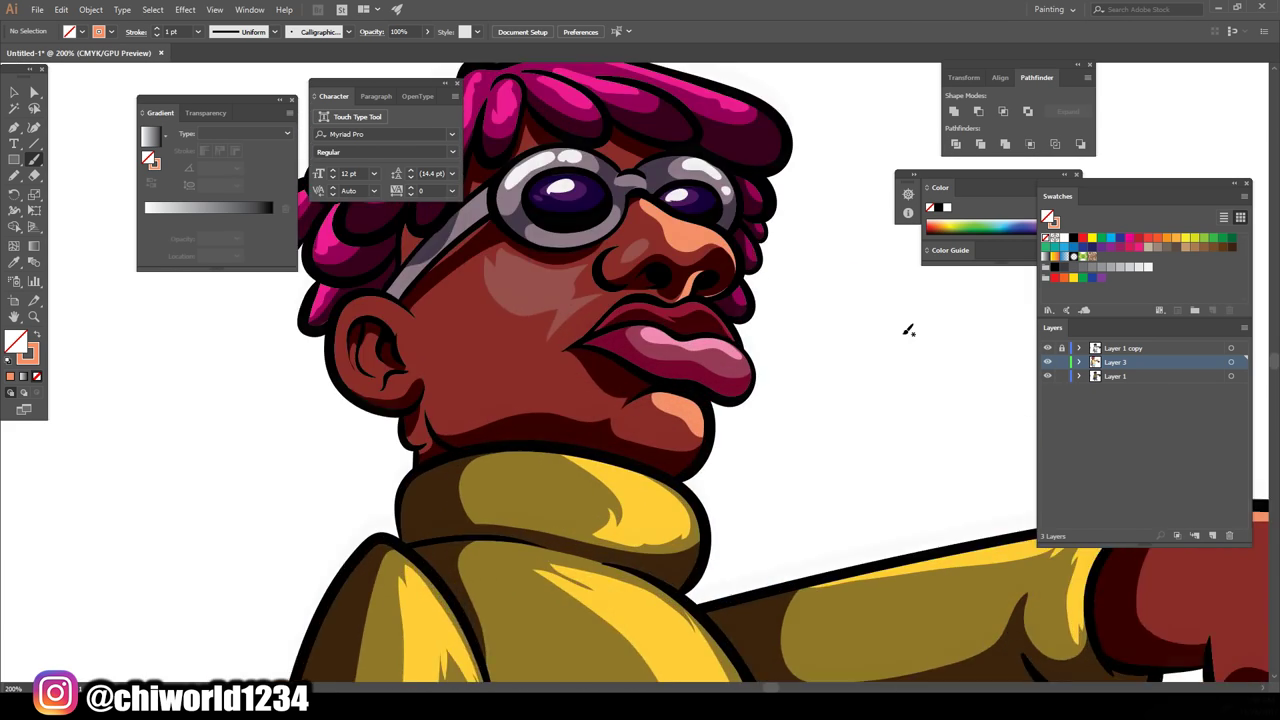